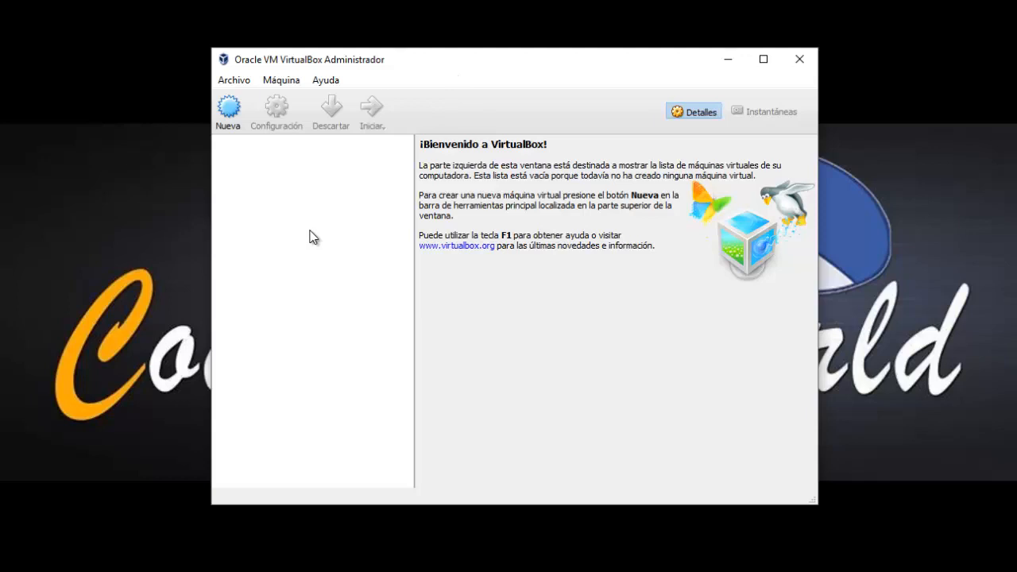
Start a new virtual machine and name it Winlinux.
left_click(229, 120)
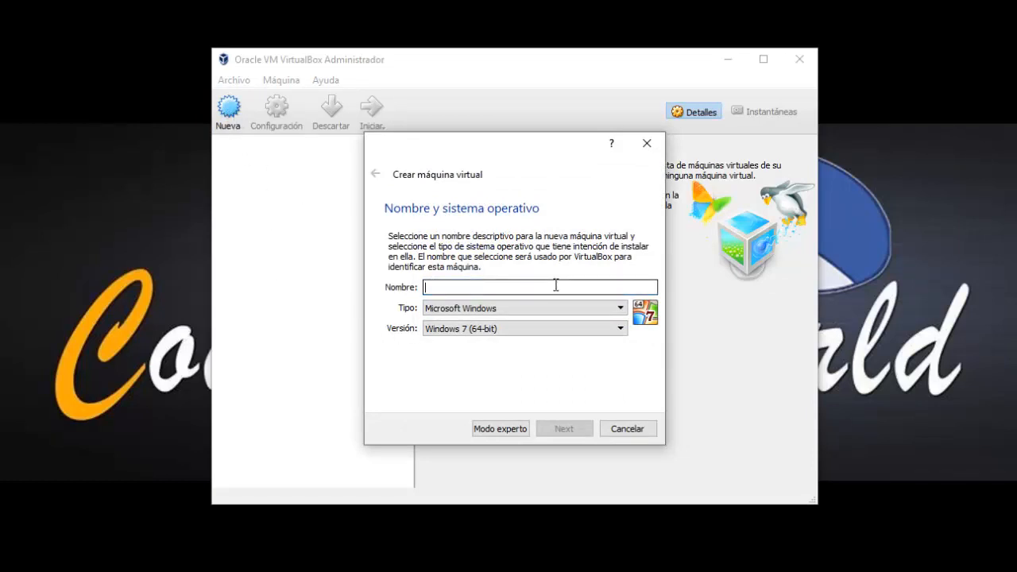
type("Win")
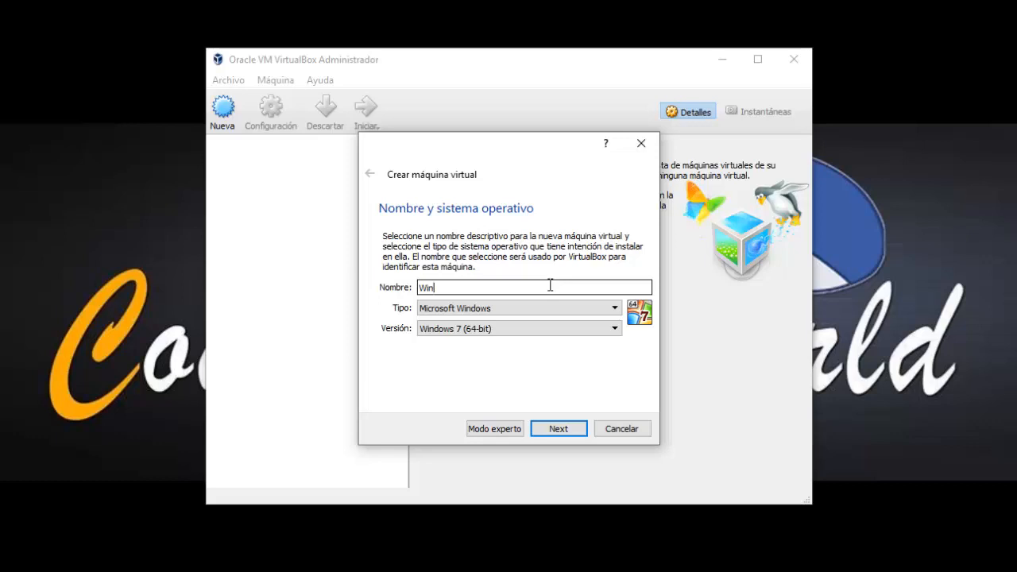
type("liny")
key("BackSpace")
type("ux")
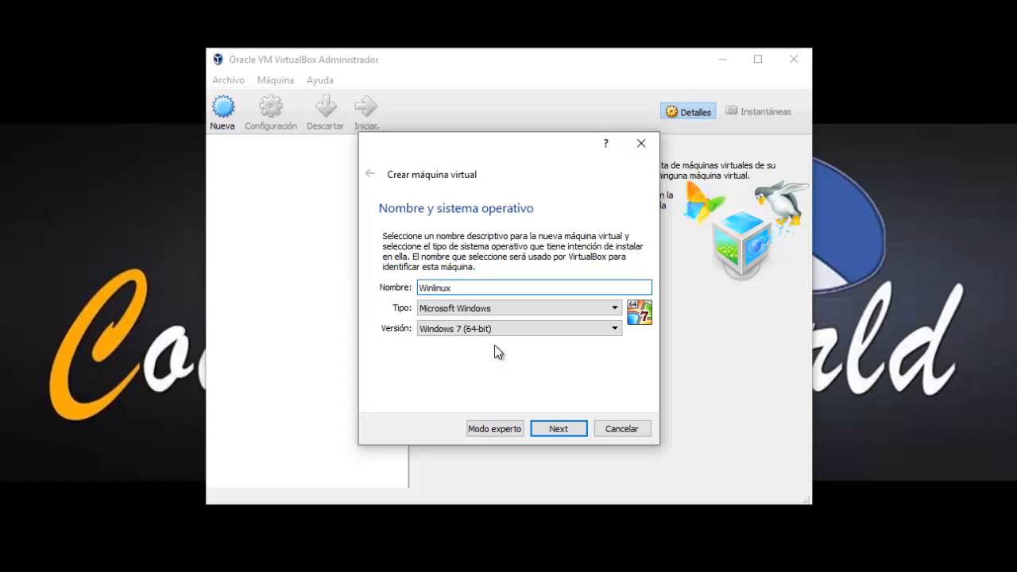
Keep the type Microsoft Windows and pick Windows 10 (64-bit) as the version.
left_click(448, 313)
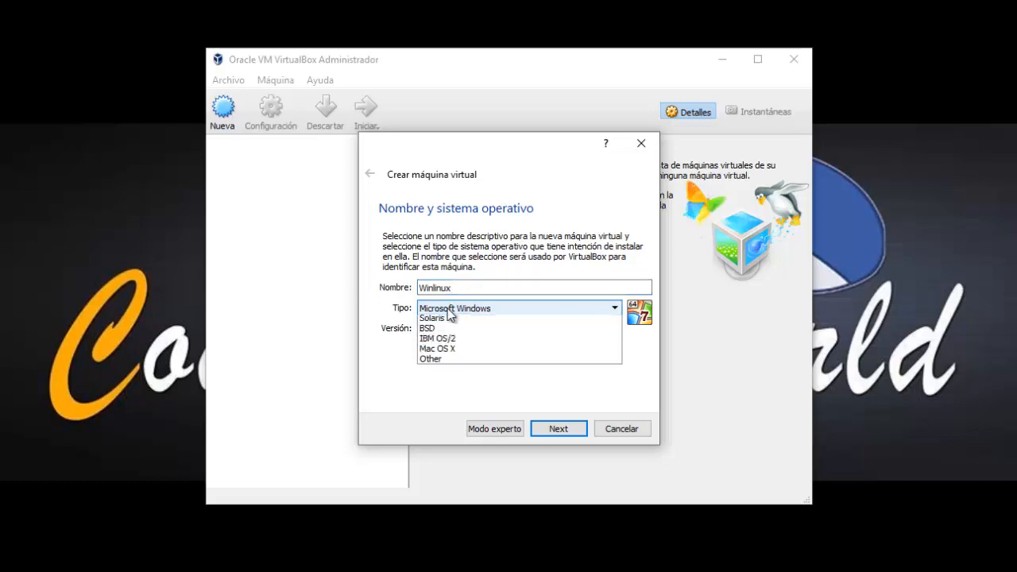
left_click(448, 311)
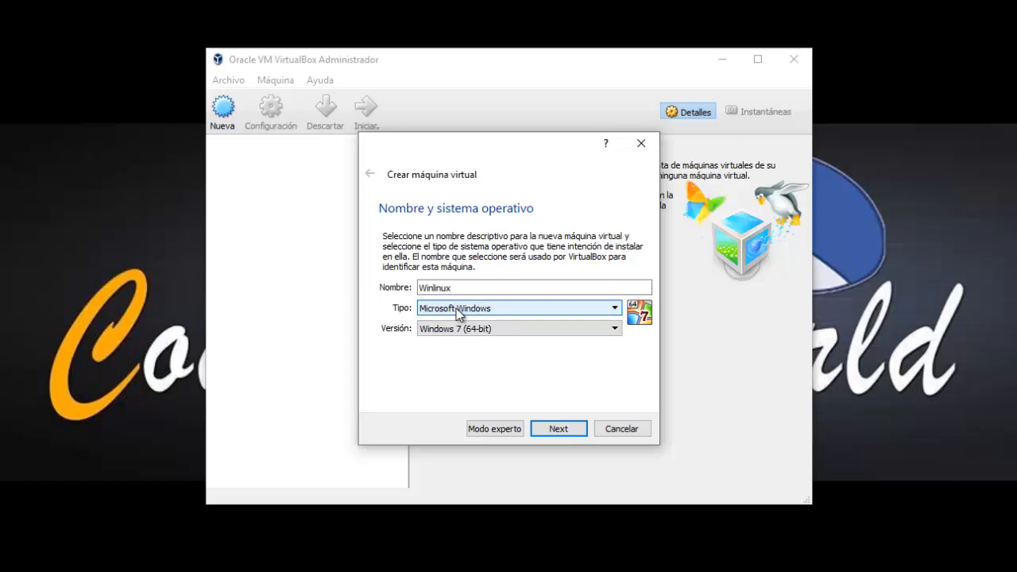
left_click(468, 314)
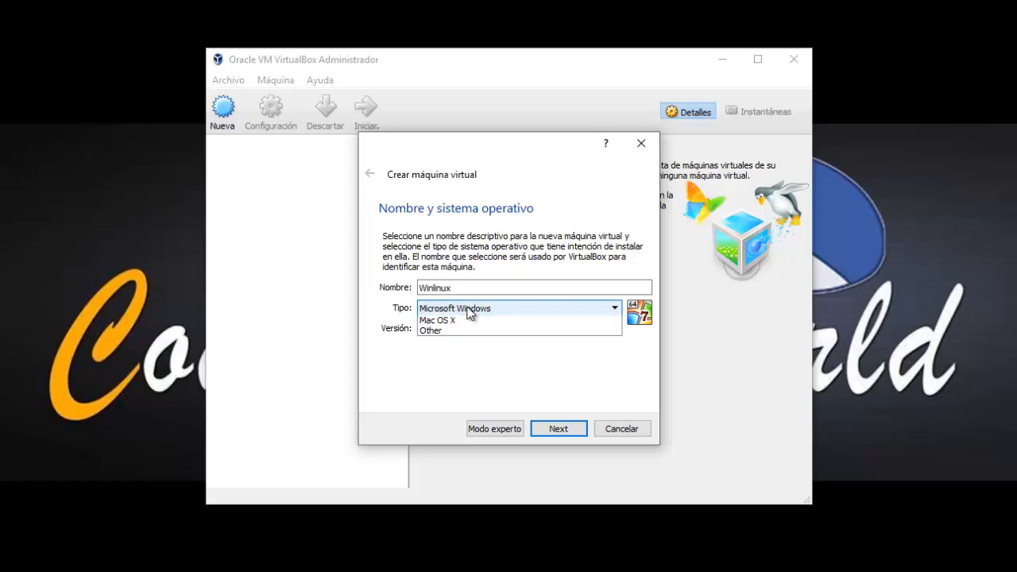
left_click(468, 315)
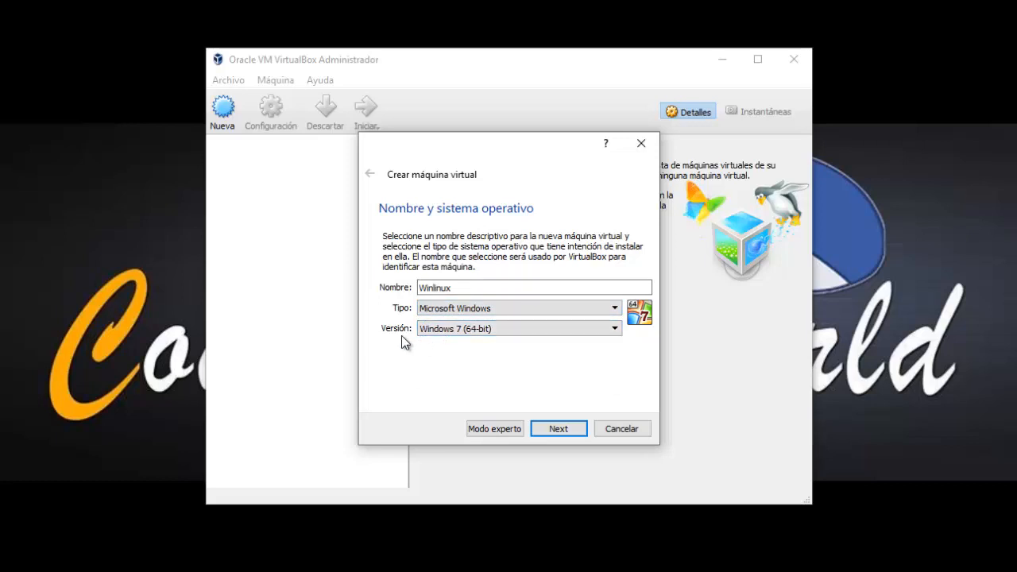
left_click(487, 333)
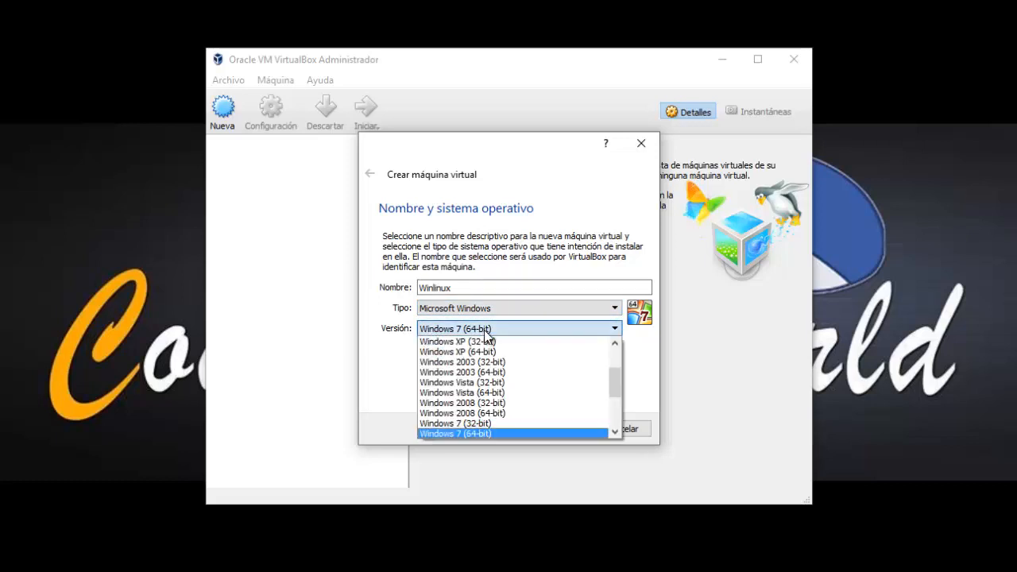
left_click(618, 436)
left_click(617, 436)
left_click(616, 436)
left_click(616, 433)
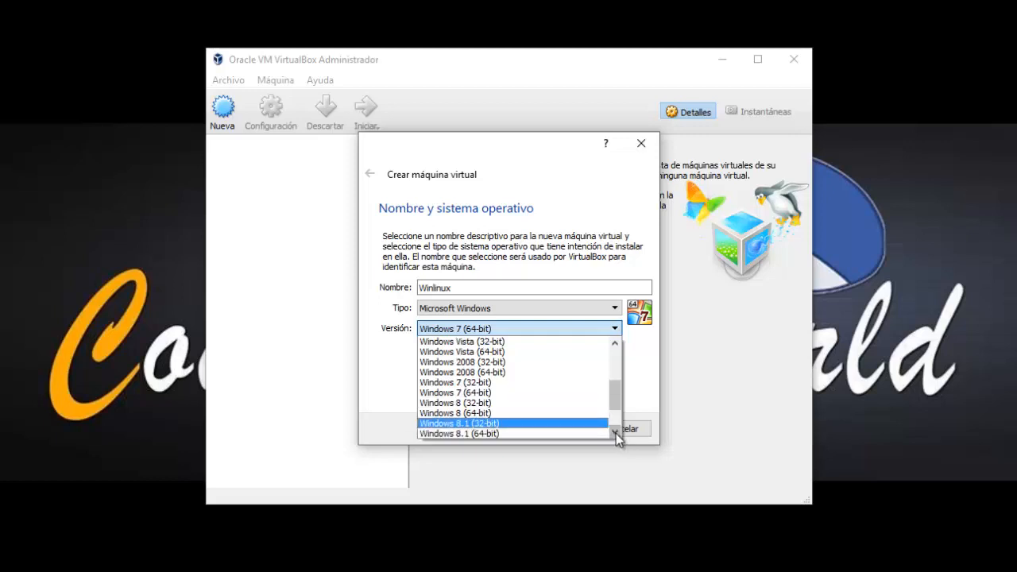
left_click(616, 433)
left_click(616, 433)
left_click(616, 433)
left_click(615, 433)
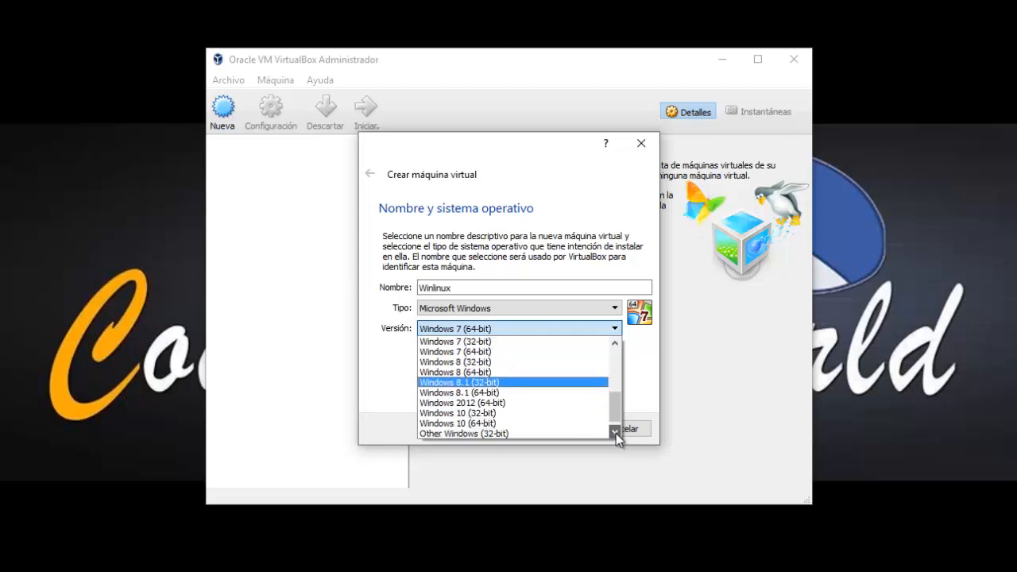
left_click(546, 425)
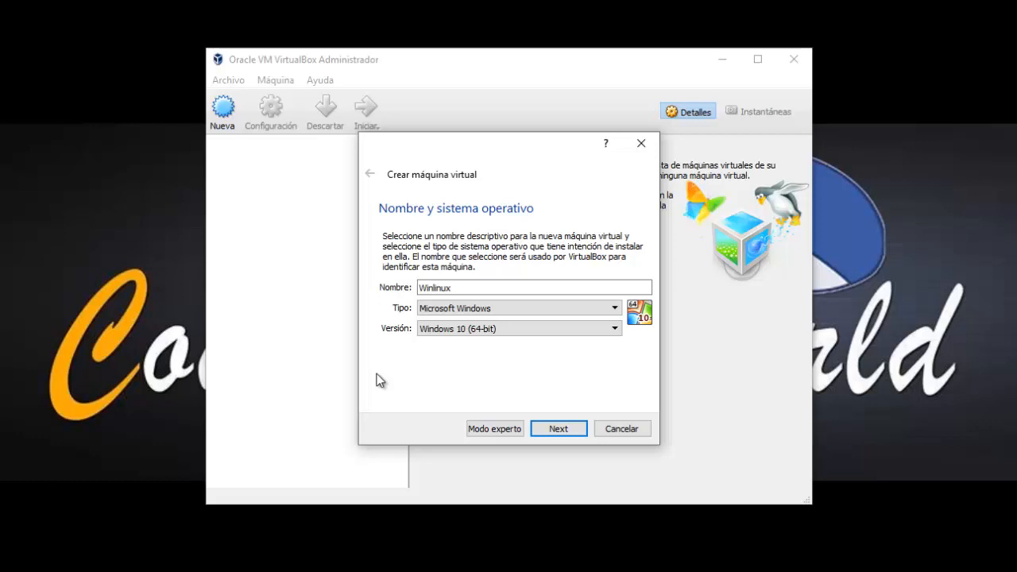
Accept 2048 MB of memory and choose 'Crear un disco duro virtual ahora'.
left_click(559, 429)
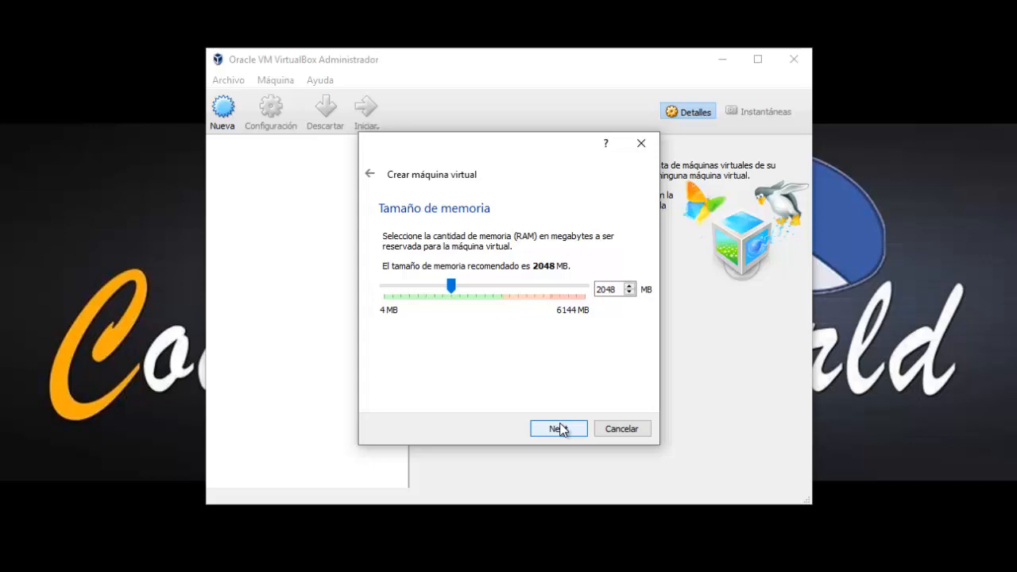
left_click(559, 429)
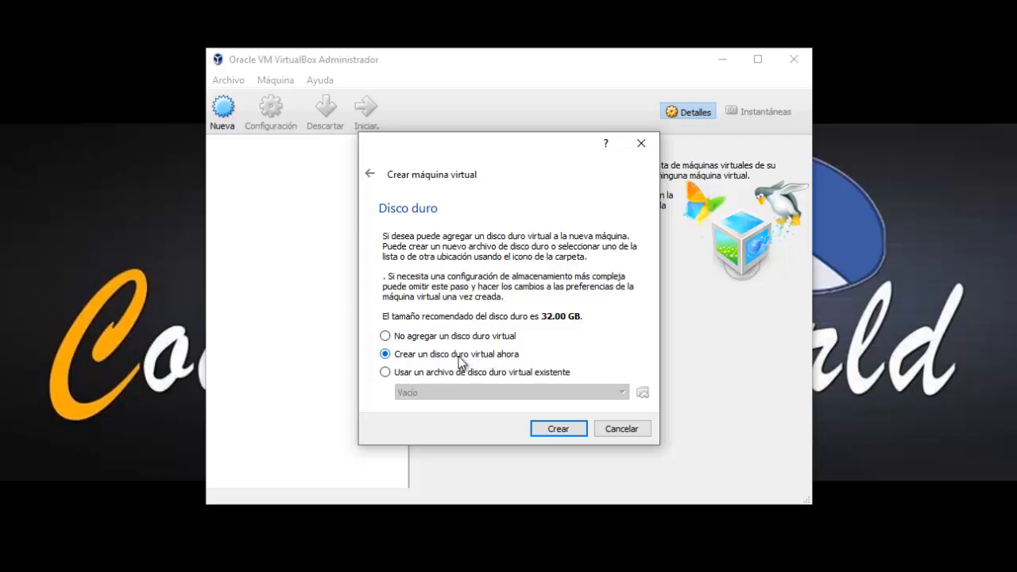
left_click(552, 433)
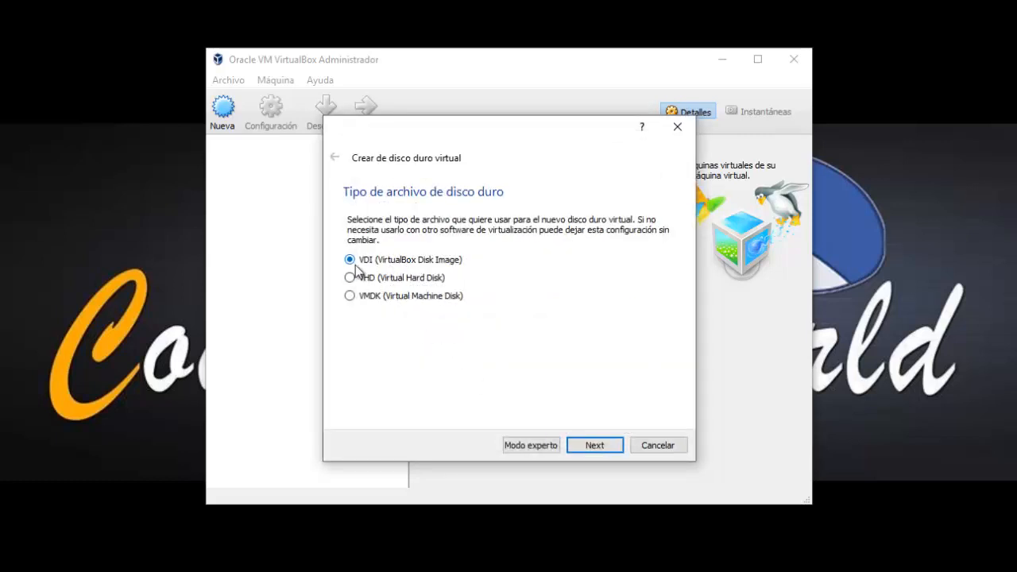
Keep VDI with dynamic allocation and enlarge the disk to 64.00 GB.
left_click(598, 447)
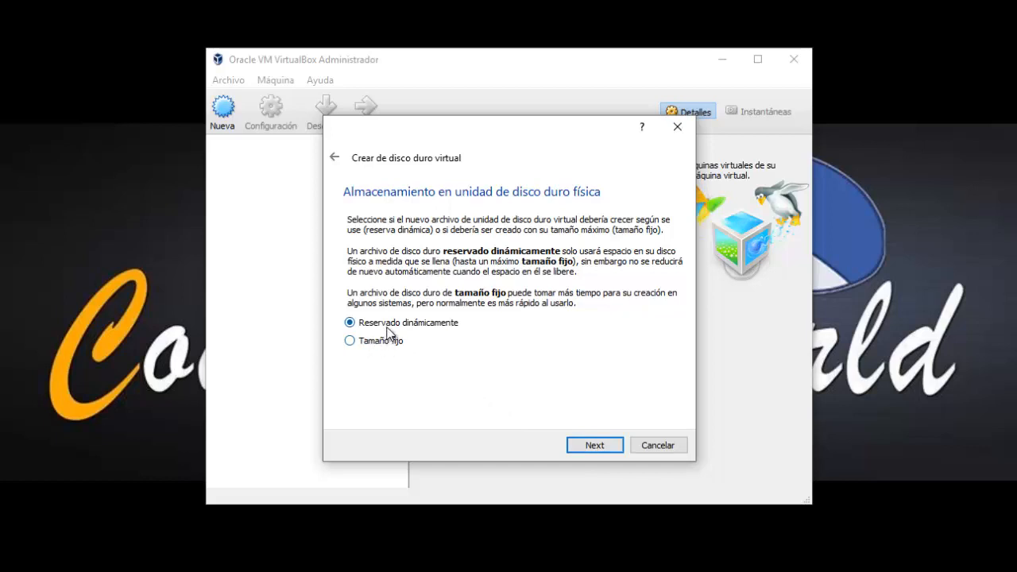
left_click(595, 446)
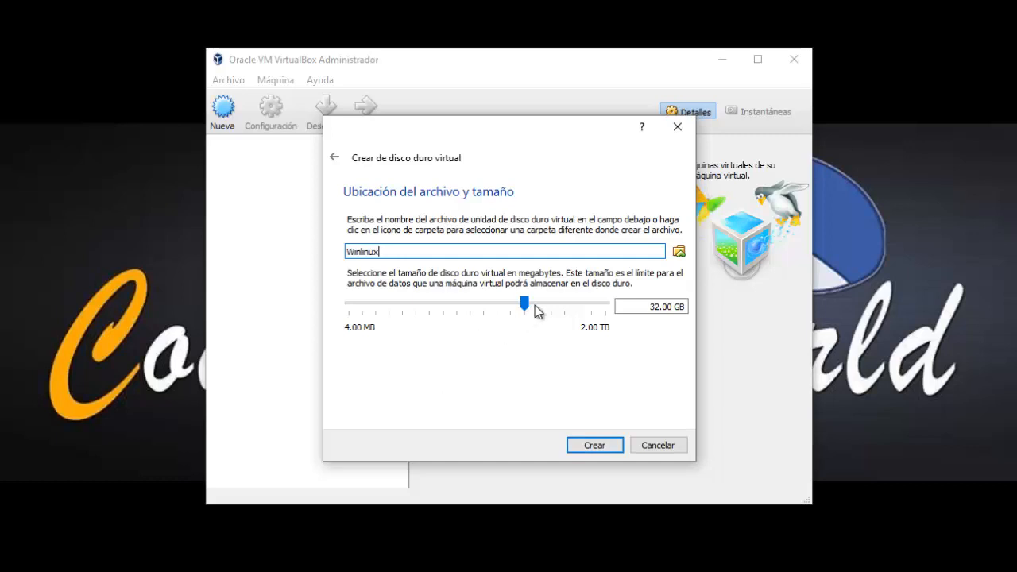
left_click(535, 305)
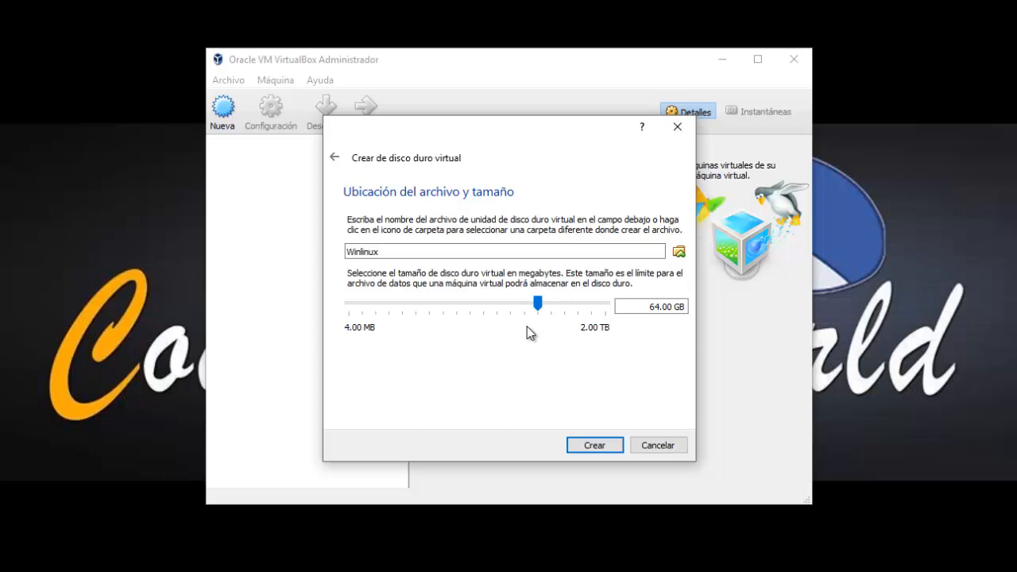
Create Winlinux with its 64.00 GB disk and launch it from the machine list.
left_click(590, 449)
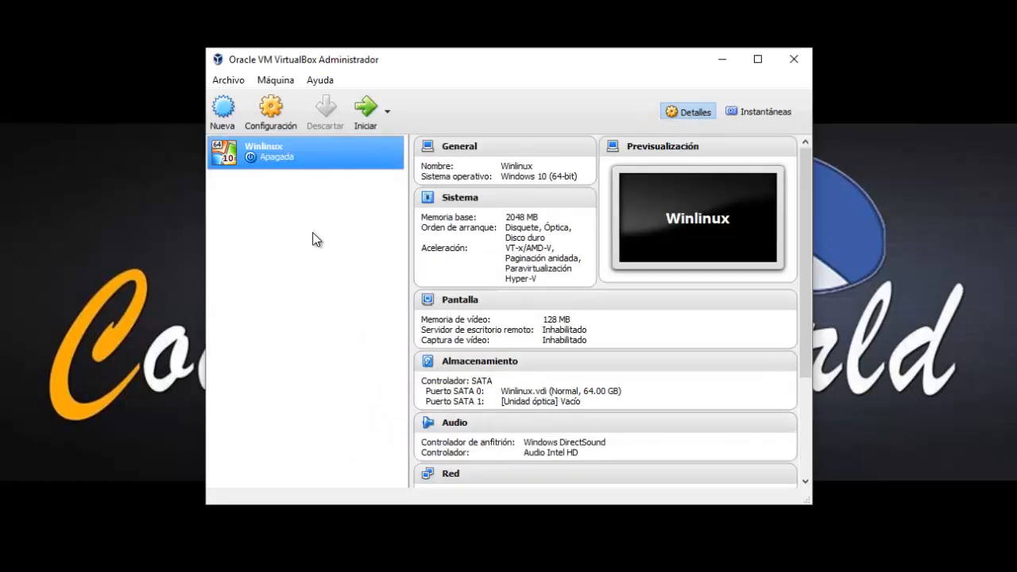
double_click(287, 162)
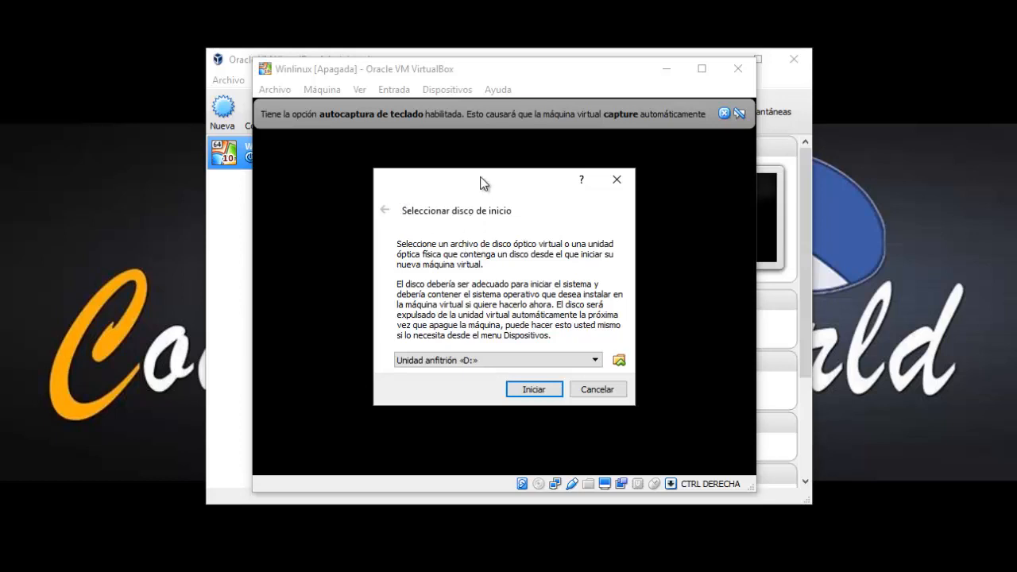
Cancel the Seleccionar disco de inicio prompt so Winlinux boots without a disk.
mouse_move(481, 182)
left_mouse_down()
mouse_move(448, 177)
mouse_move(481, 174)
left_mouse_up()
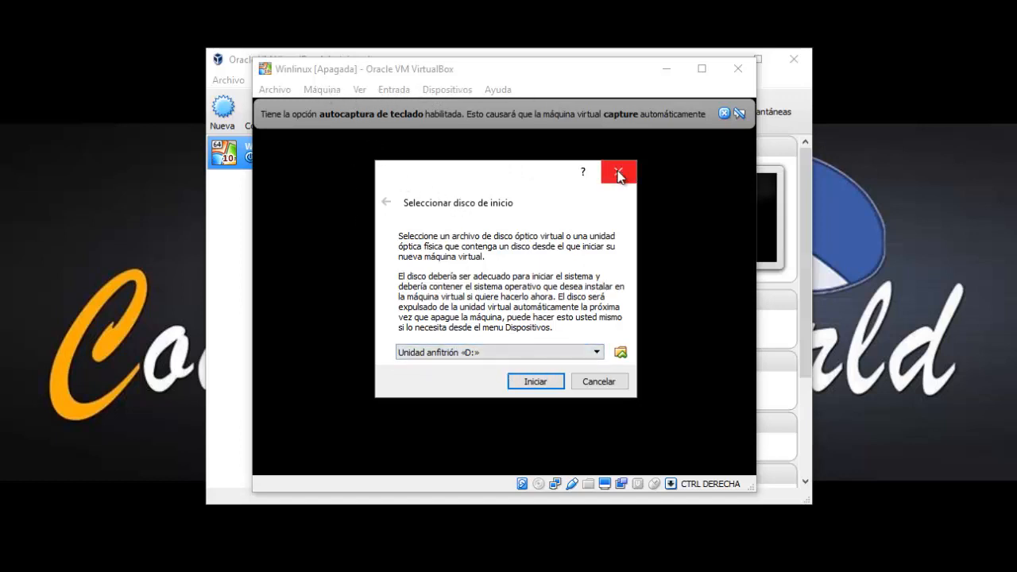
left_click(609, 382)
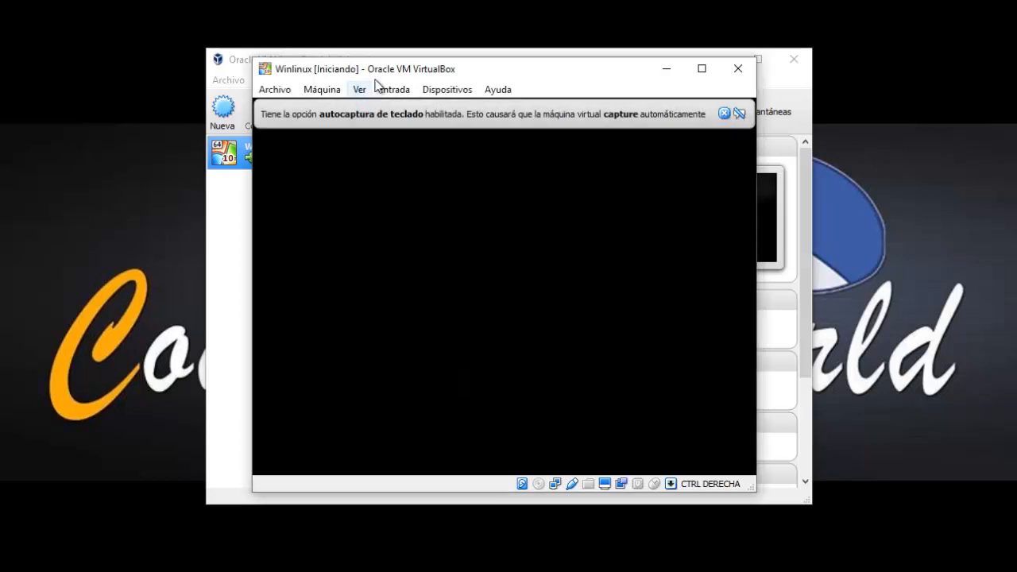
Choose Dispositivos > Unidades ópticas > Seleccionar imagen de disco... in the VM window.
left_click(390, 90)
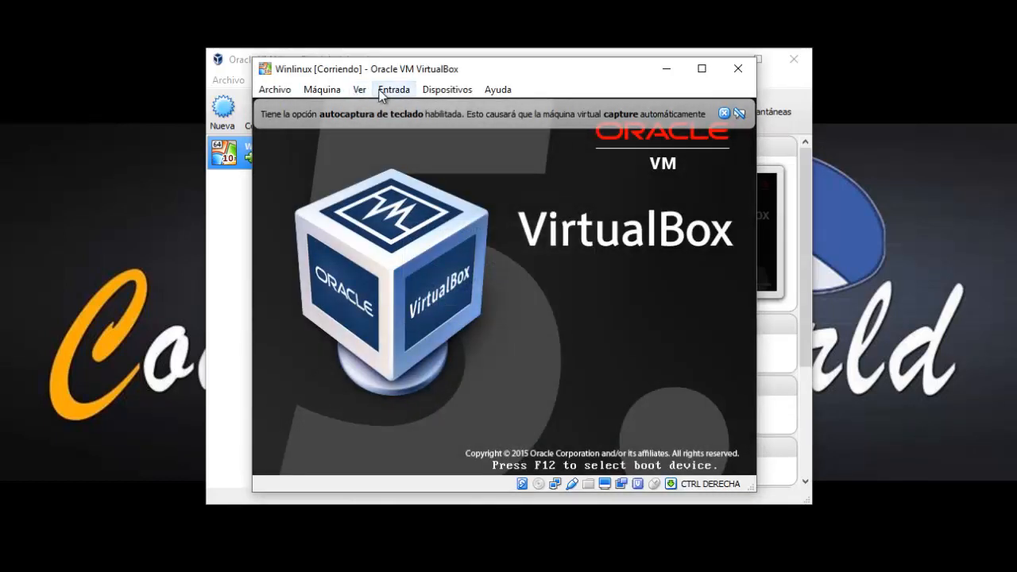
left_click(334, 90)
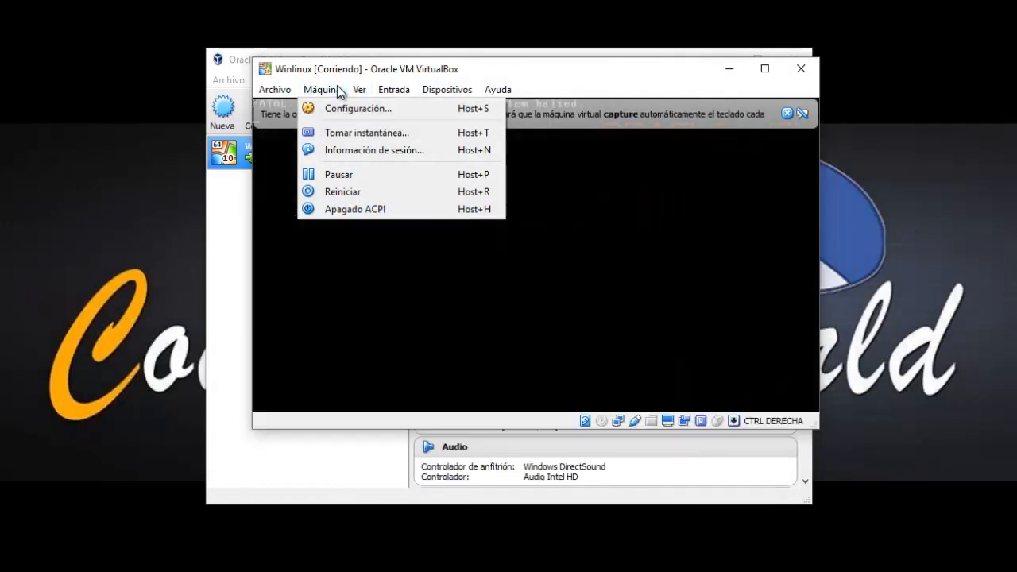
mouse_move(418, 89)
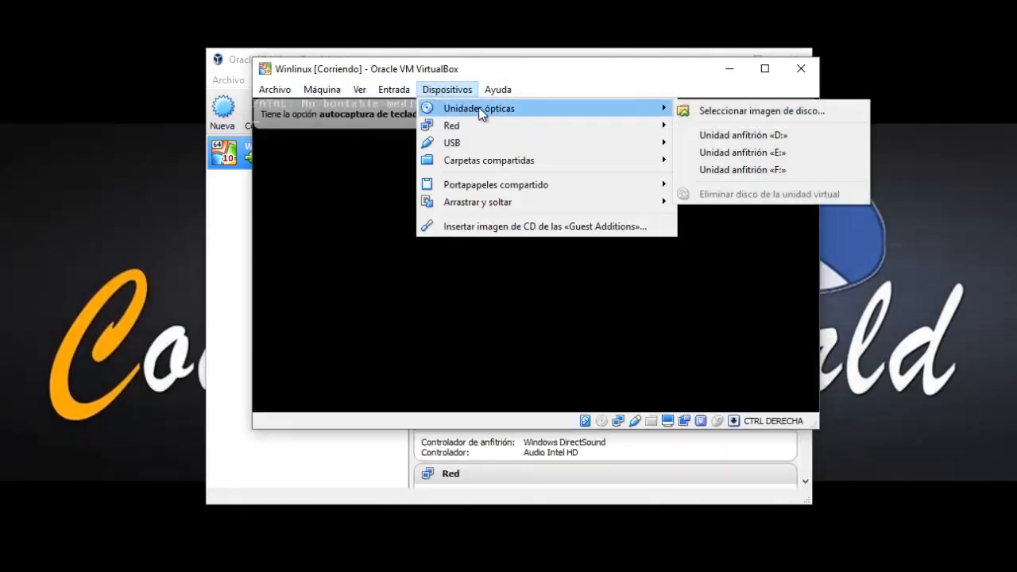
mouse_move(579, 109)
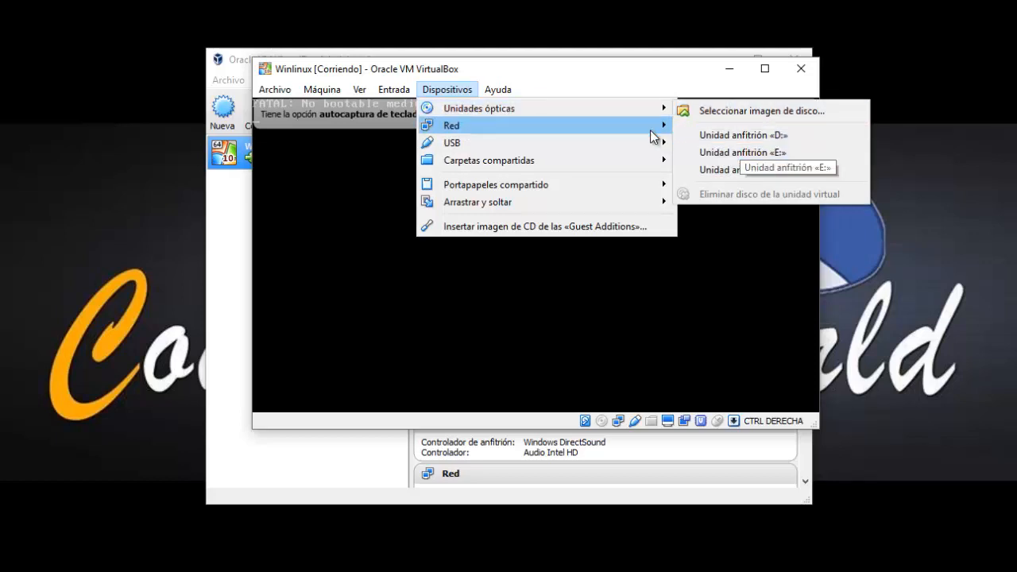
mouse_move(637, 132)
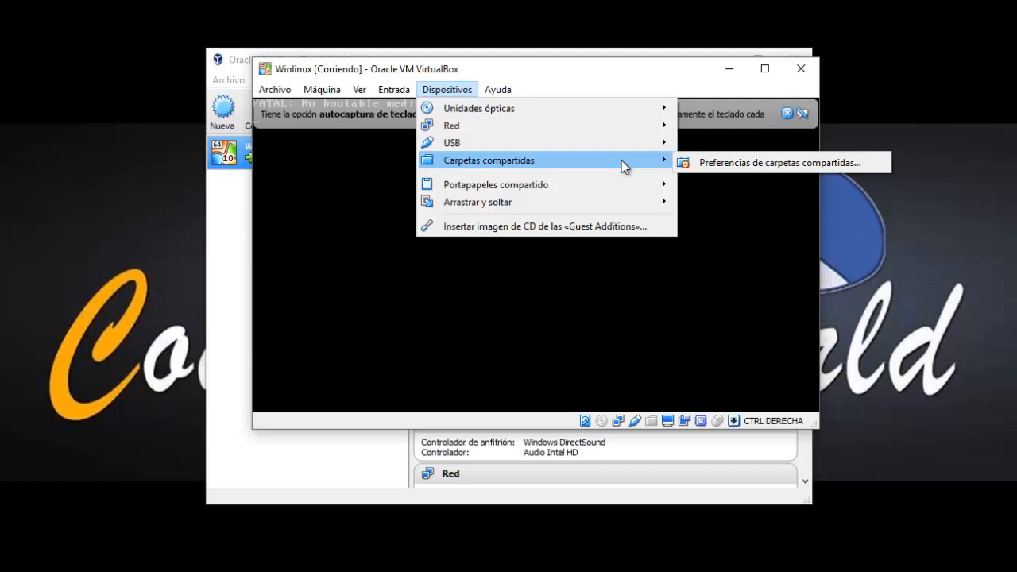
mouse_move(618, 108)
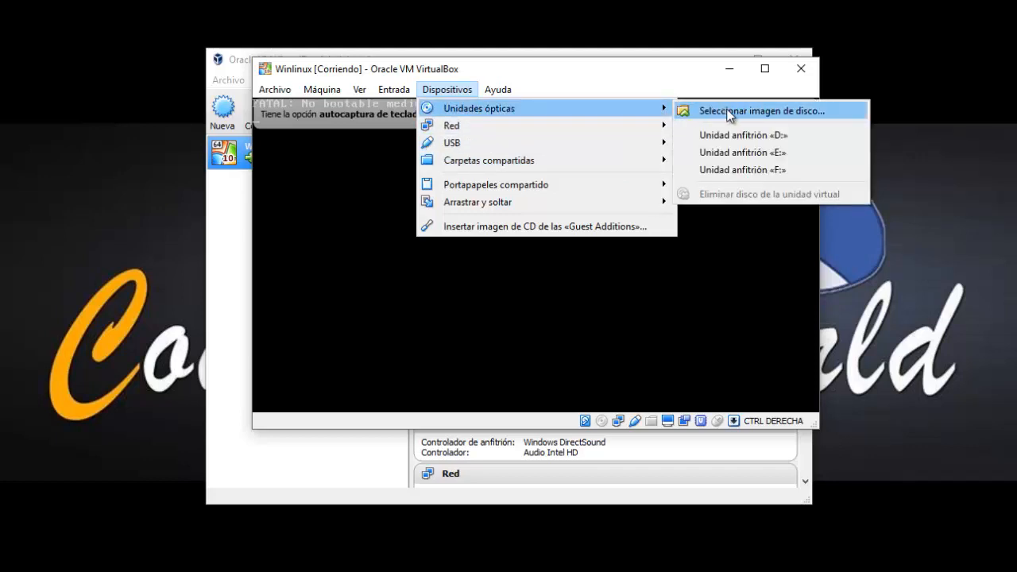
left_click(764, 115)
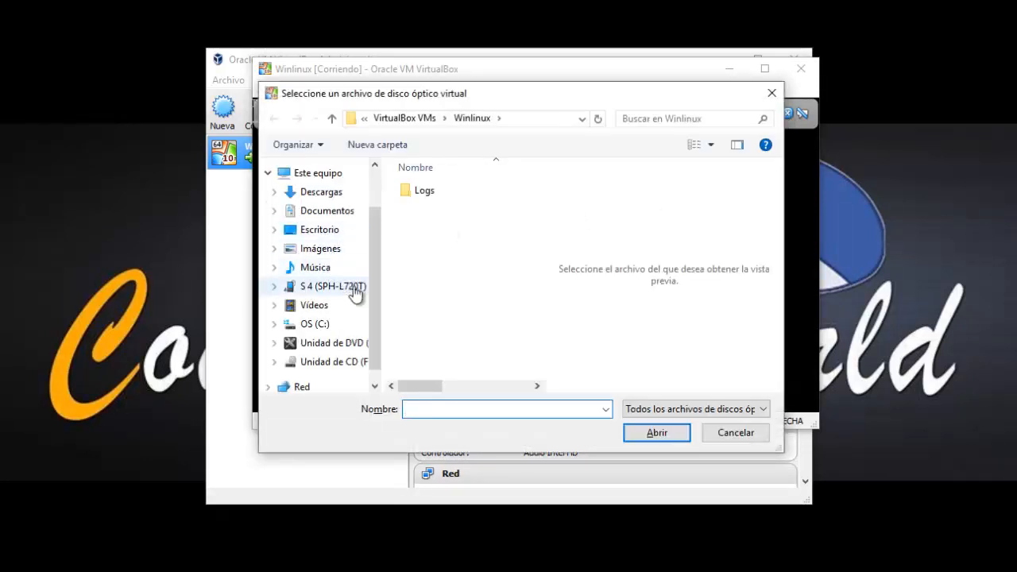
Browse Escritorio > Disco duro1 > Programas > Sistemas operativos and load the Windows 10 64 image.
left_click(319, 230)
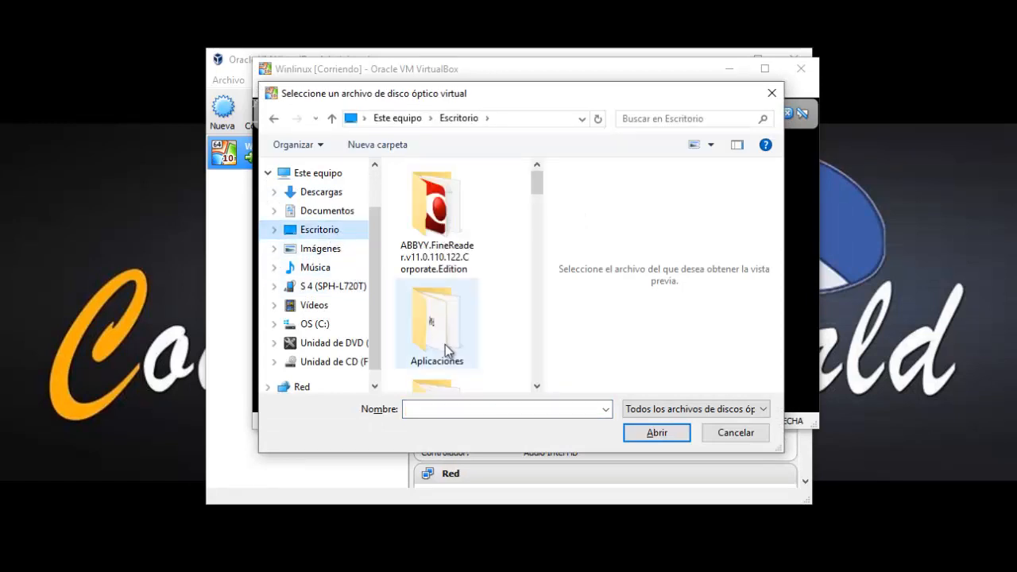
left_click(427, 323)
scroll(429, 322, "down", 2)
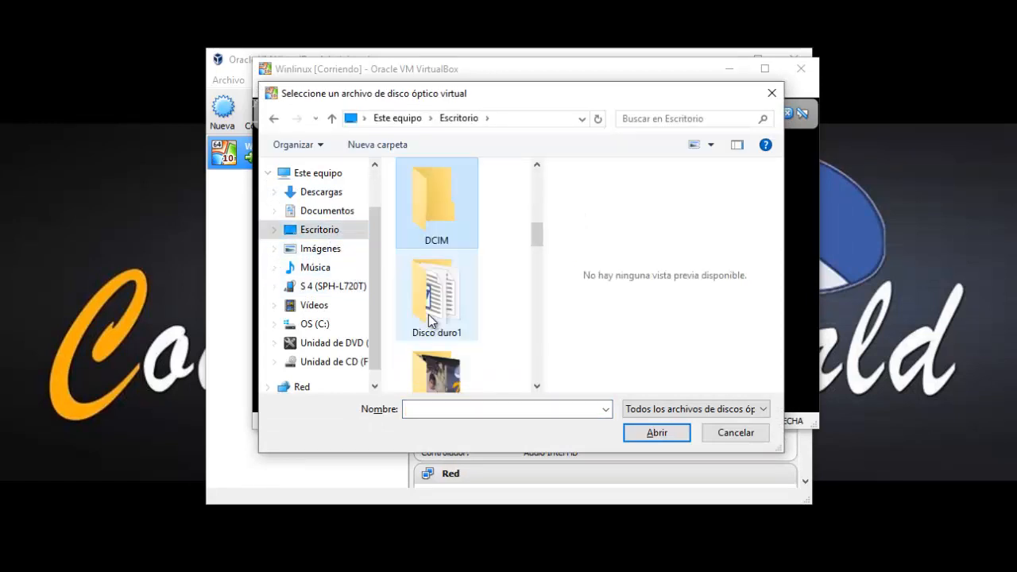
double_click(475, 307)
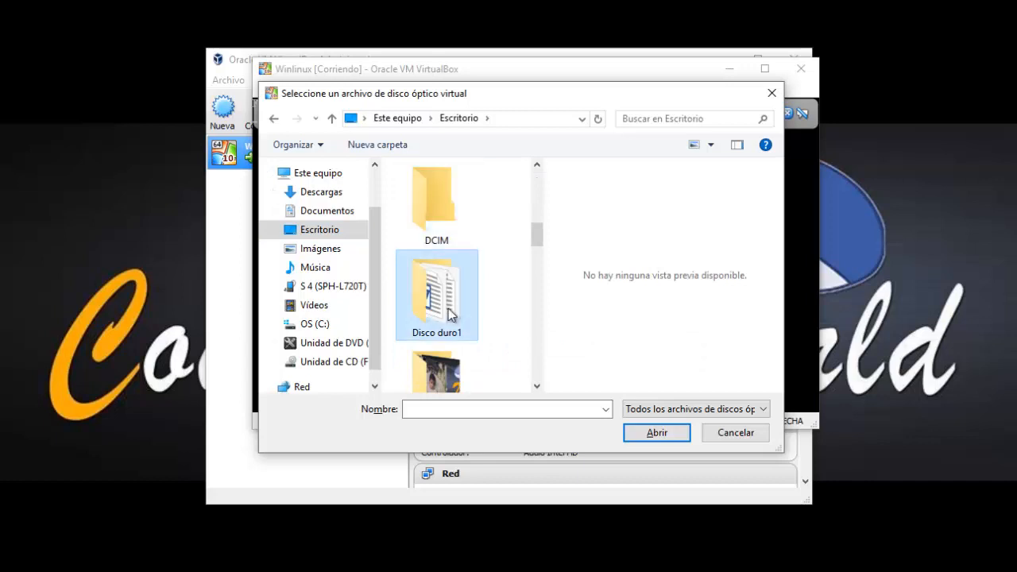
double_click(443, 207)
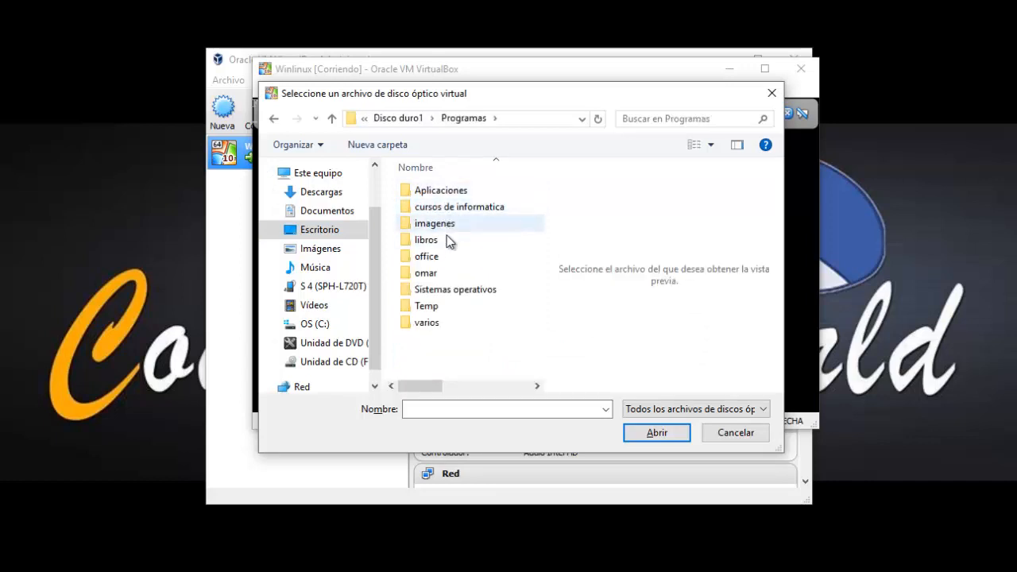
double_click(448, 289)
scroll(448, 289, "down", 2)
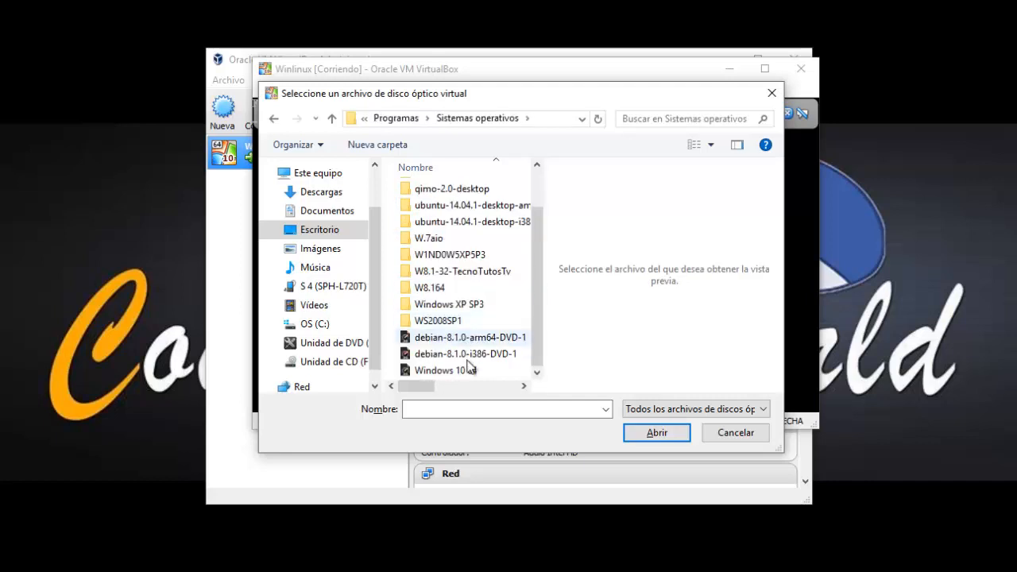
left_click(454, 375)
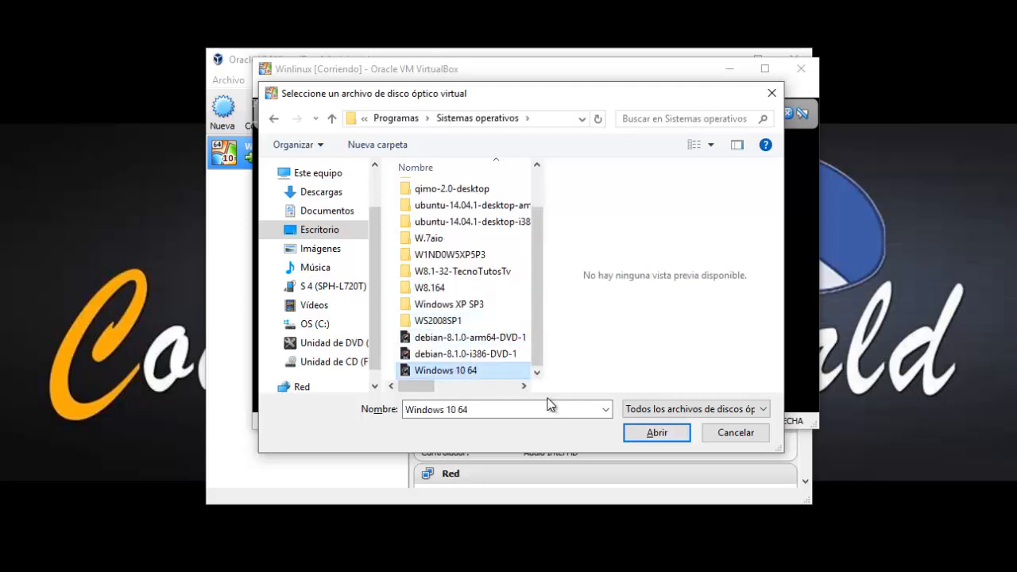
left_click(643, 436)
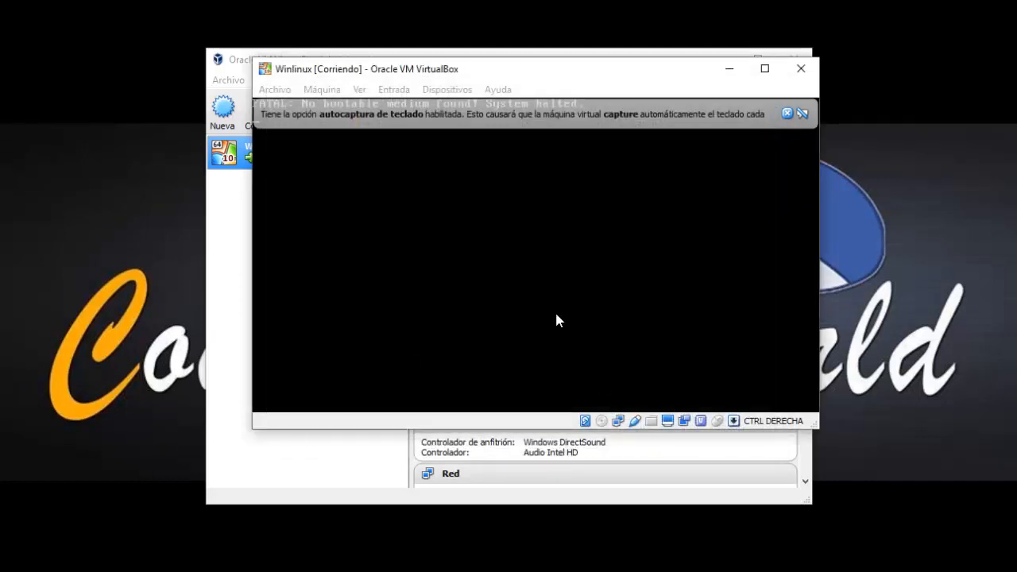
Reset Winlinux via Máquina > Reiniciar and maximize the VM window.
left_click(291, 90)
mouse_move(318, 90)
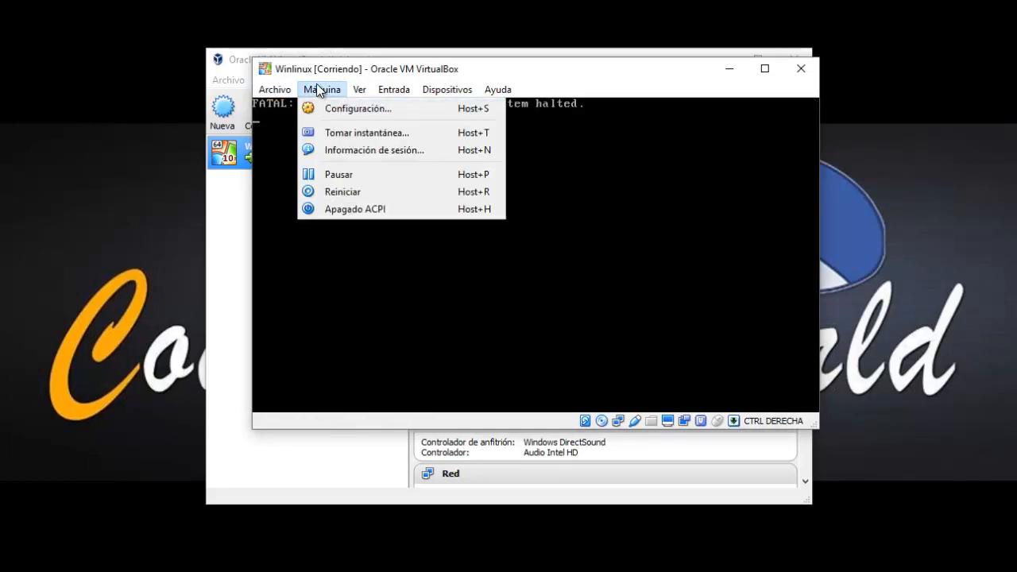
left_click(355, 191)
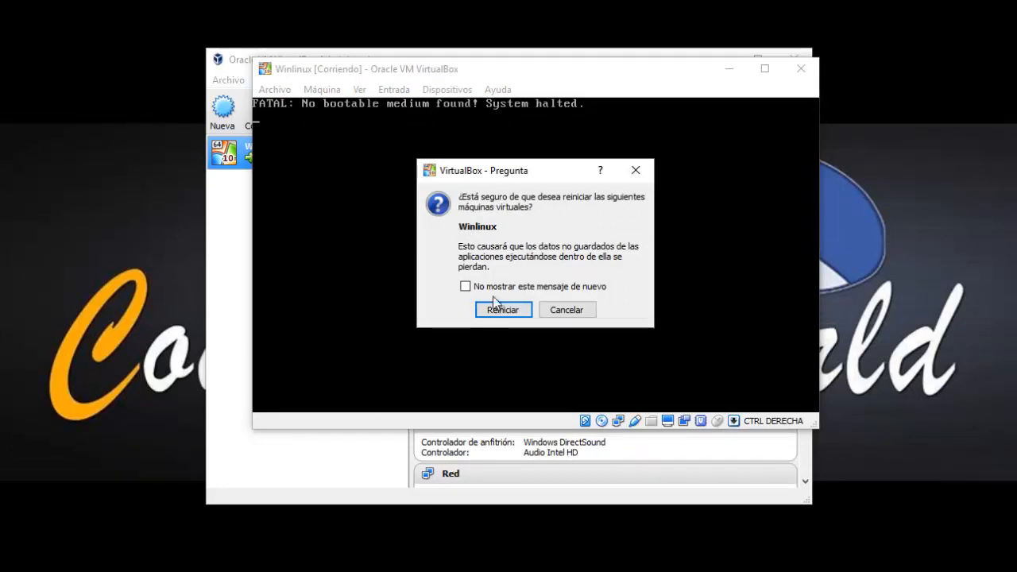
left_click(495, 310)
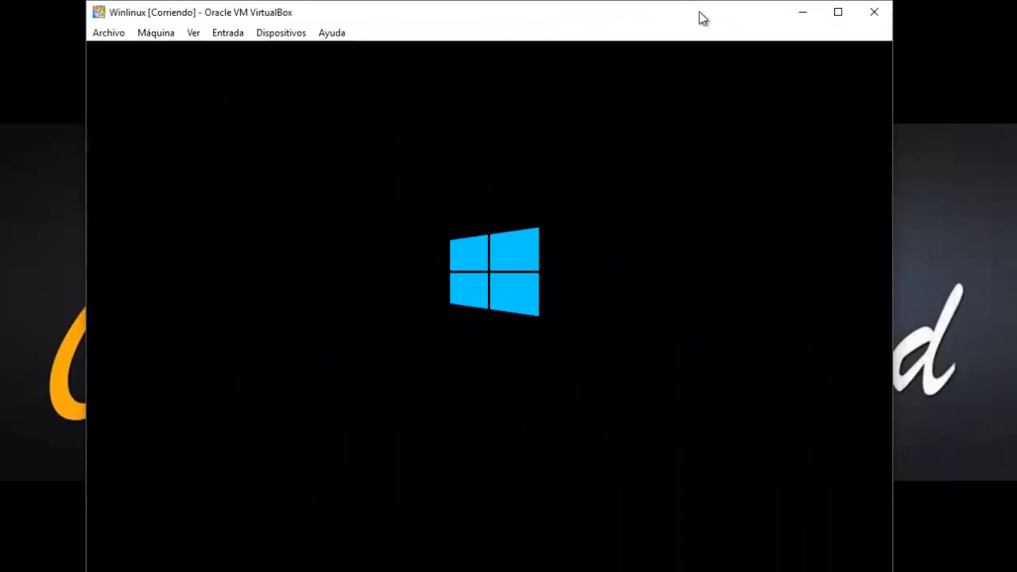
double_click(699, 11)
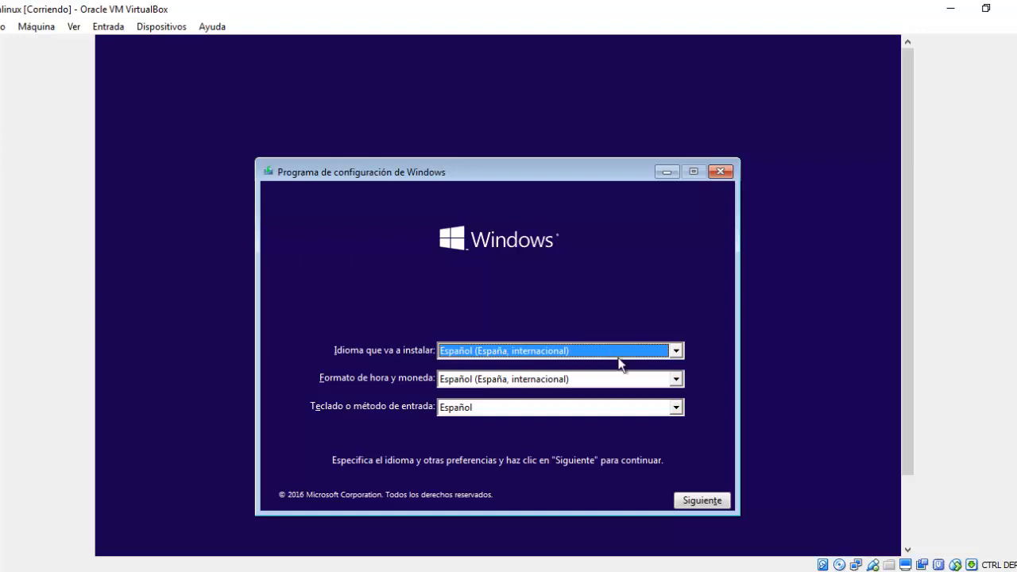
Keep Español (España, internacional) as language, set Español (El Salvador) time format, and continue.
left_click(676, 353)
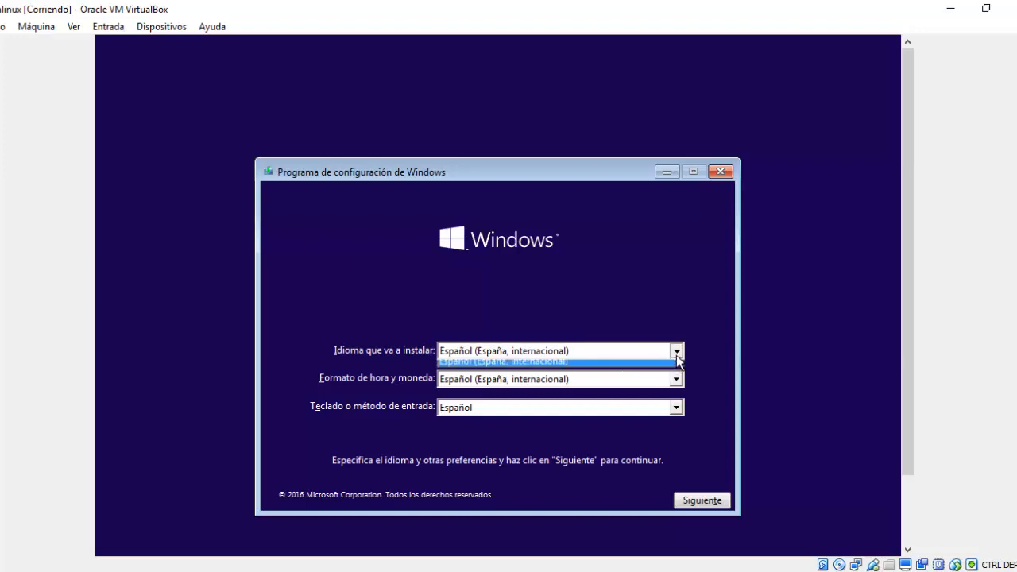
left_click(675, 365)
left_click(675, 380)
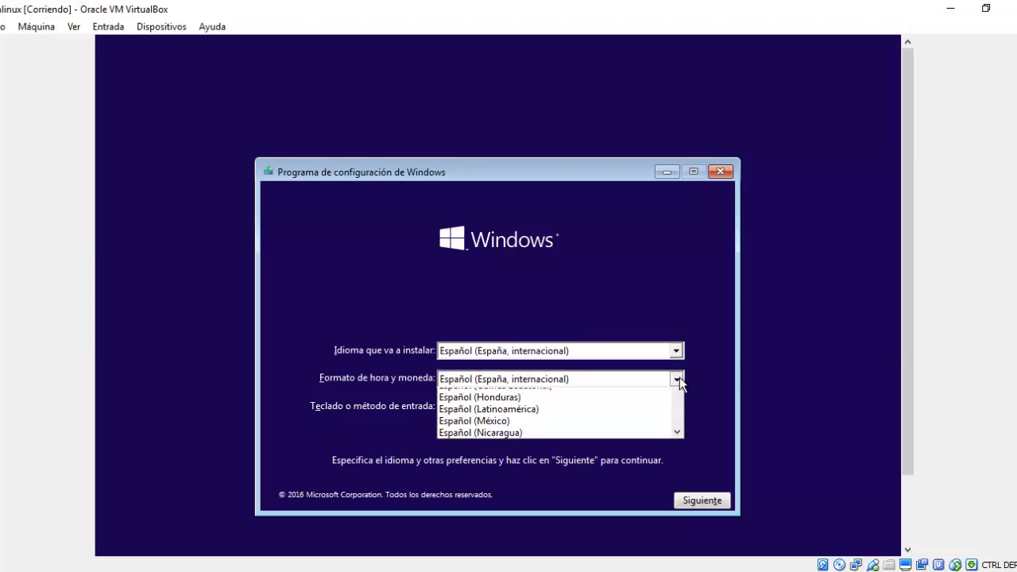
scroll(637, 409, "up", 1)
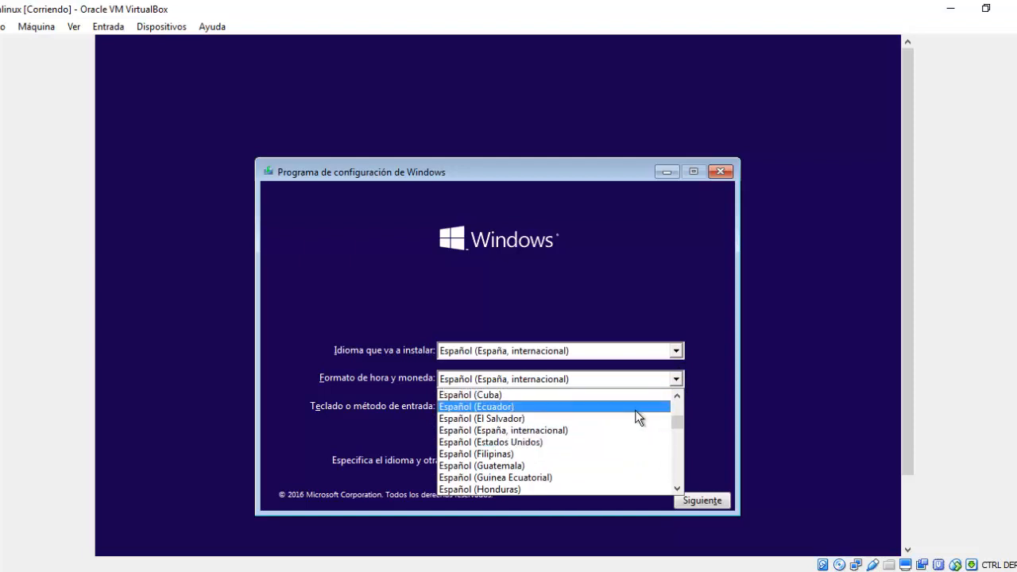
left_click(602, 419)
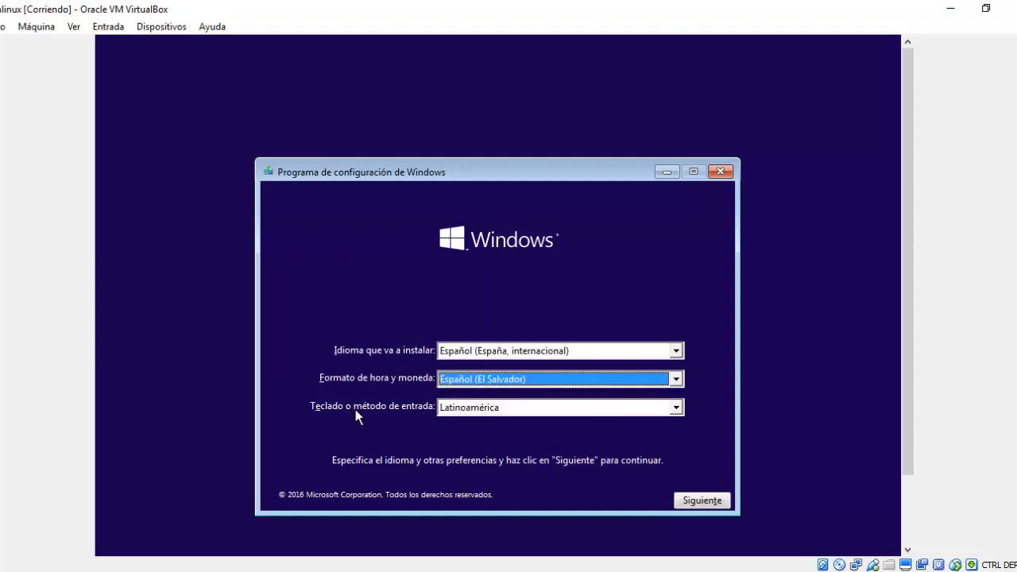
left_click(711, 500)
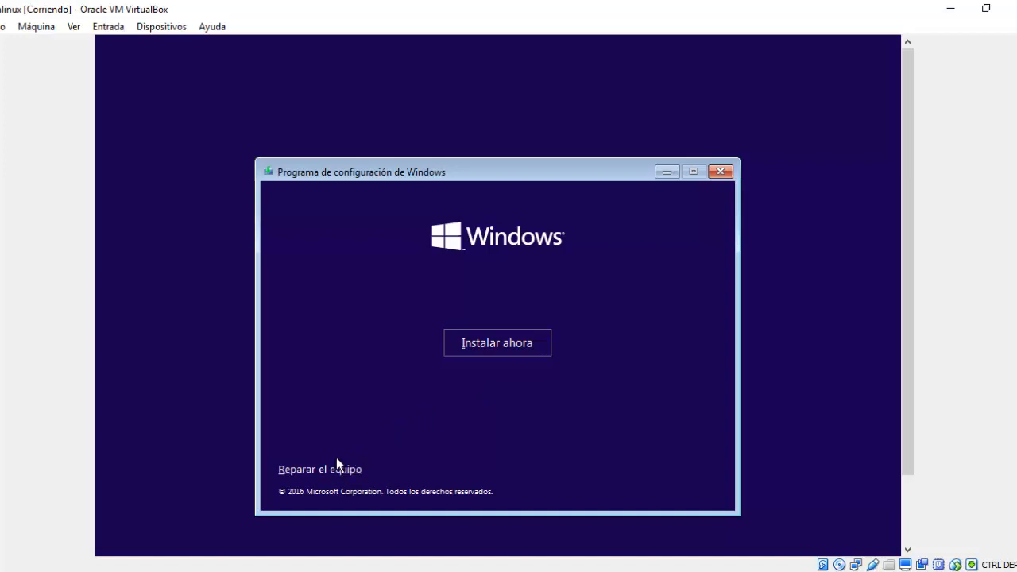
Begin Instalar ahora and skip activation with 'No tengo clave de producto'.
left_click(498, 341)
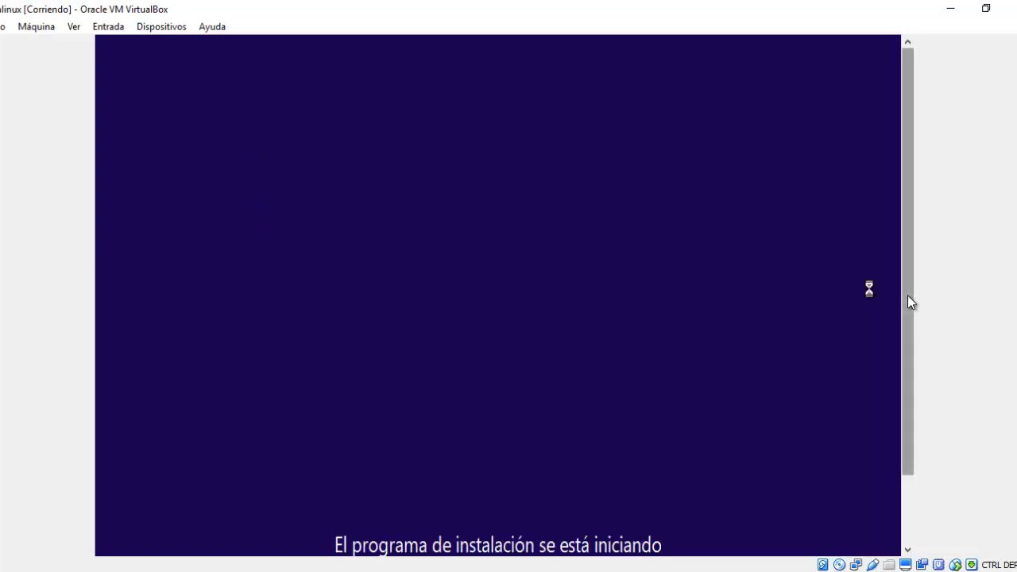
left_click_drag(907, 295, 914, 334)
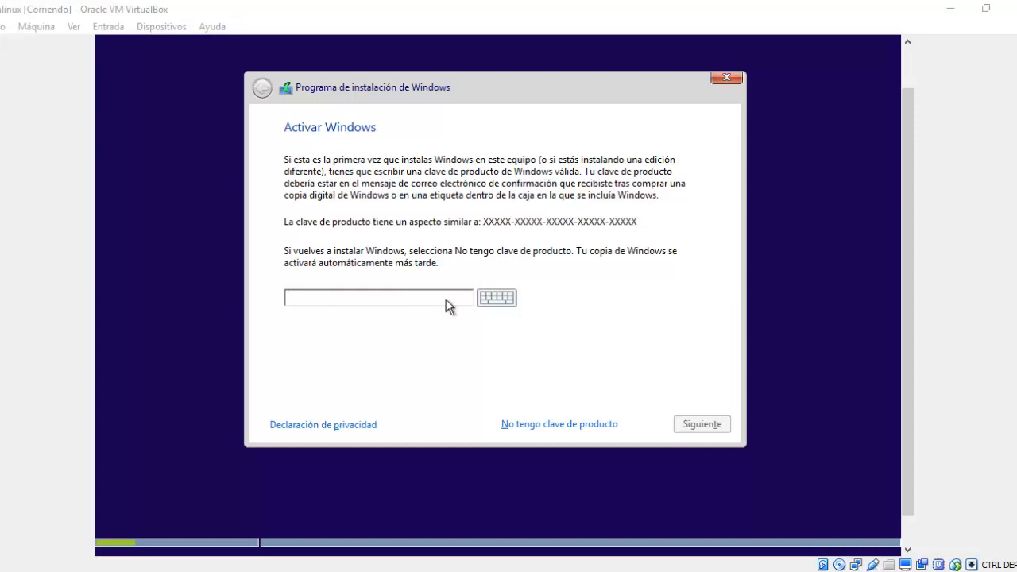
left_click(570, 424)
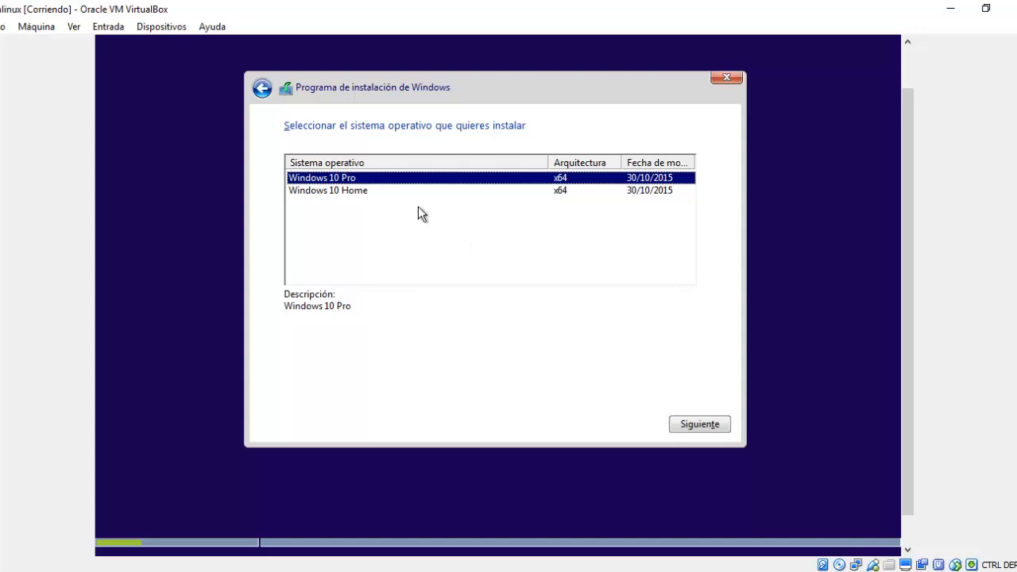
Choose the Windows 10 Pro edition and continue.
left_click(362, 191)
left_click(364, 182)
left_click(683, 423)
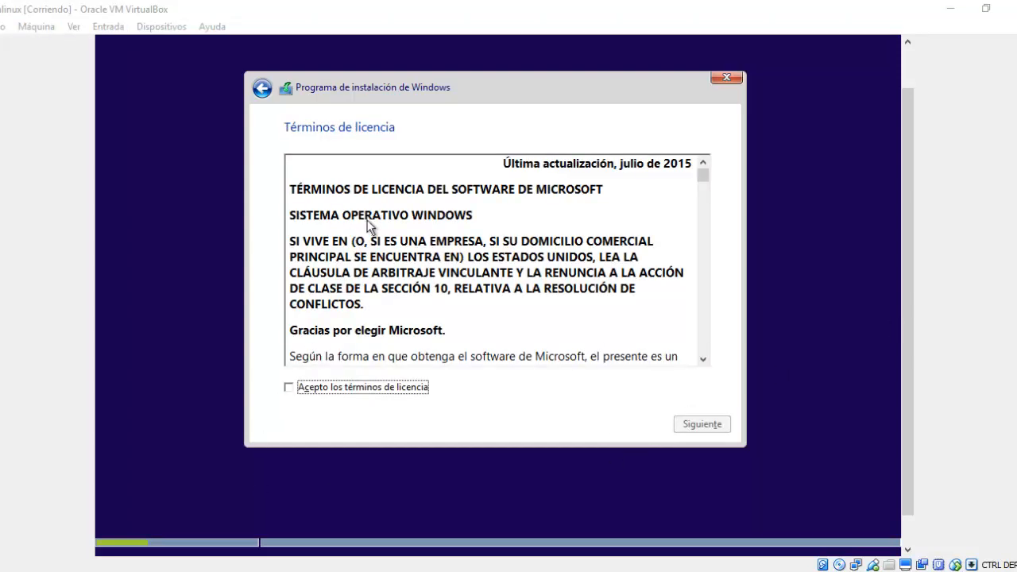
Scroll through the licence and accept it with Acepto los términos de licencia.
scroll(373, 293, "down", 15)
scroll(380, 297, "down", 4)
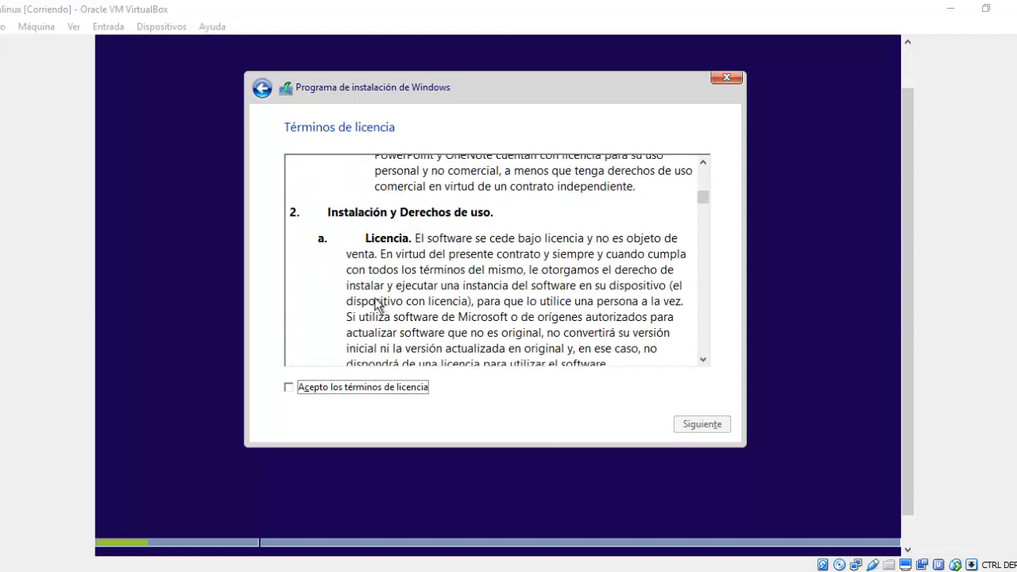
left_click(349, 388)
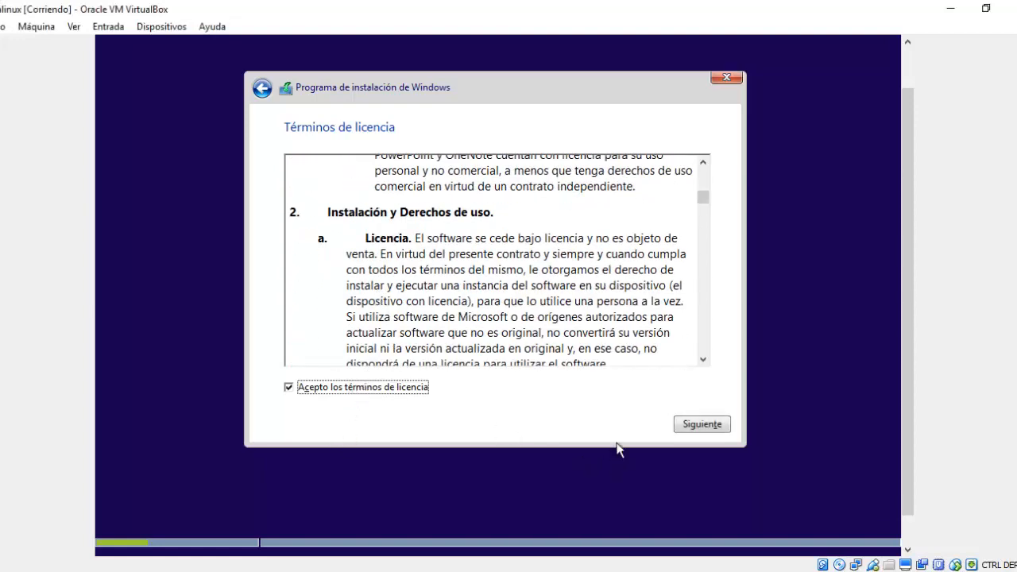
left_click(693, 425)
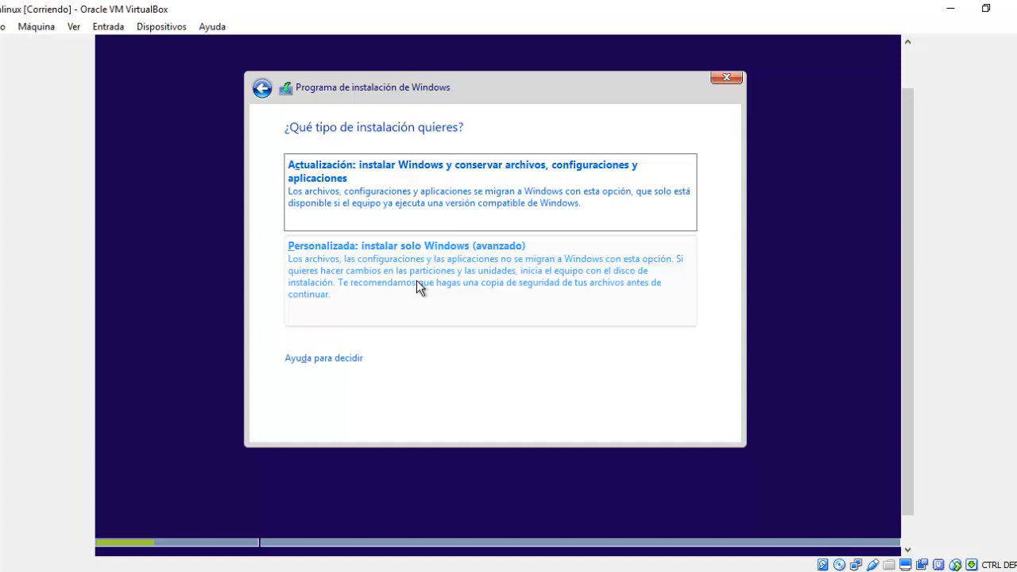
Pick the Personalizada: instalar solo Windows (avanzado) installation type.
left_click(417, 281)
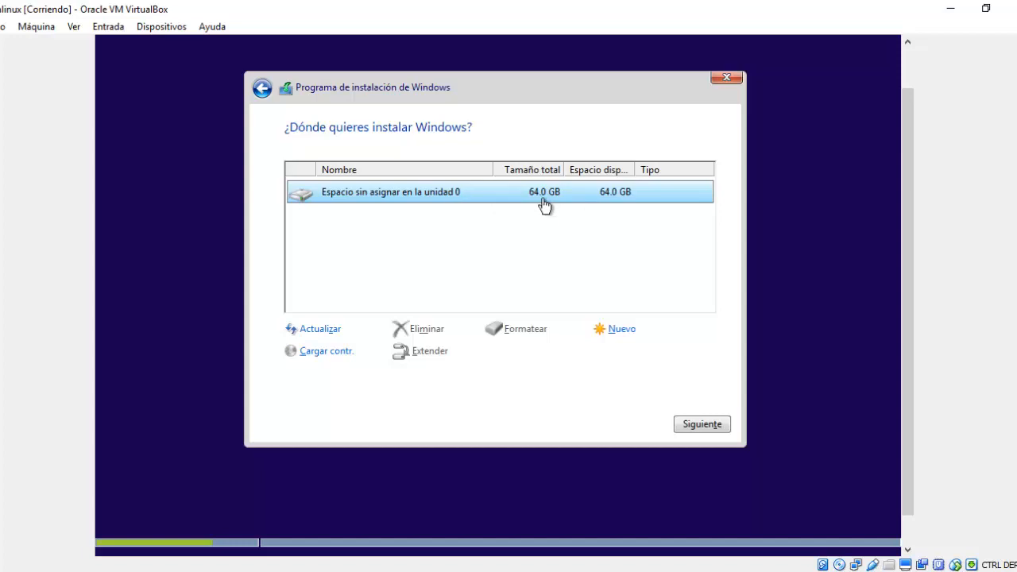
Create a partition in the unallocated space, accept the extra system partitions, and install on the 63.5 GB partition.
left_click(617, 332)
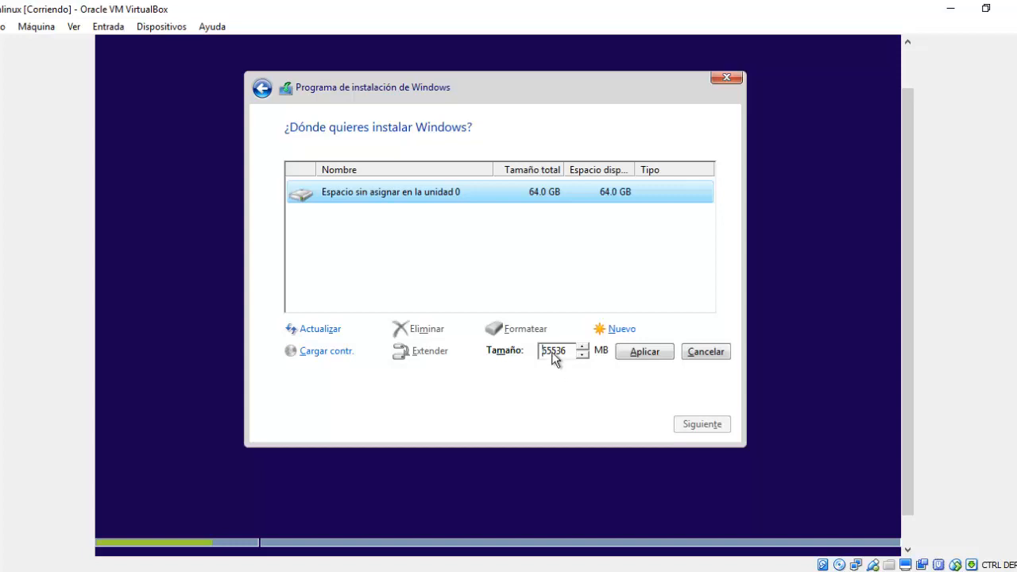
left_click(640, 353)
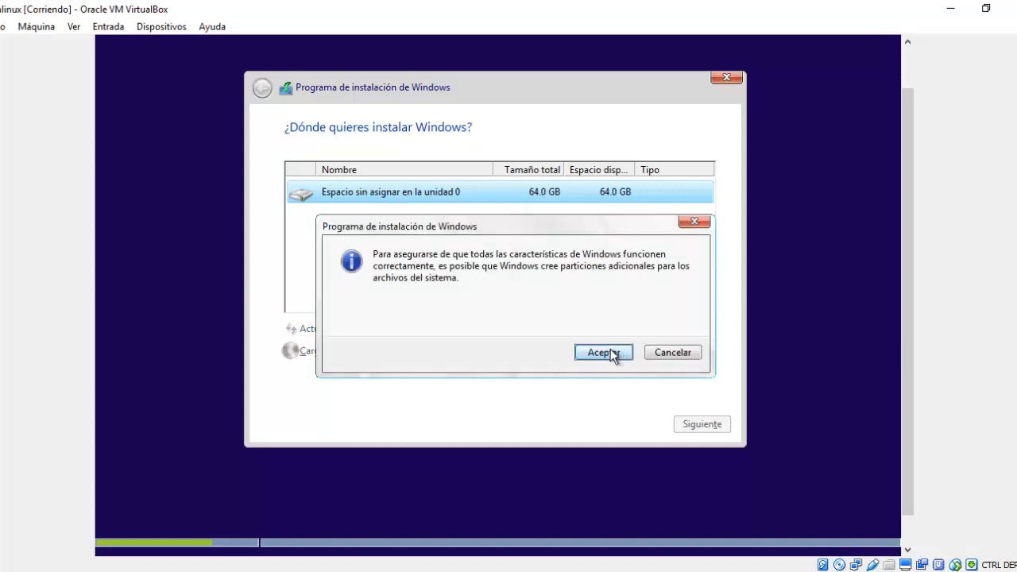
left_click(609, 352)
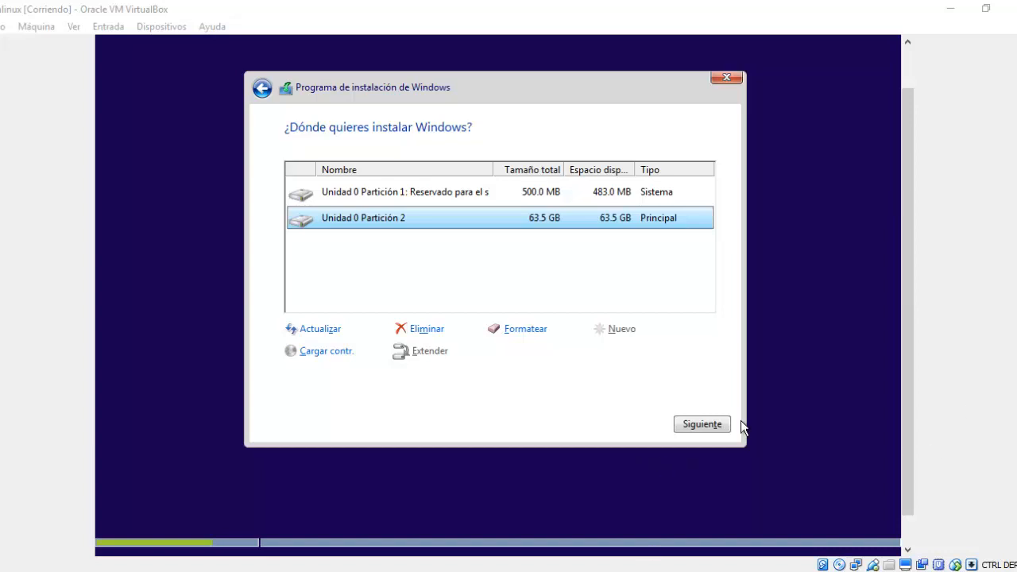
left_click(704, 423)
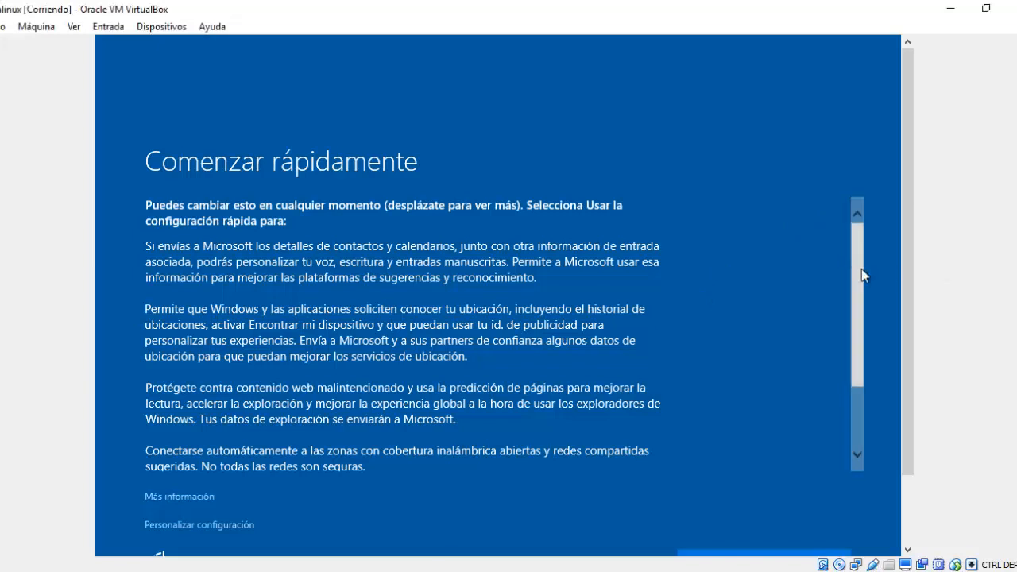
Scroll down the express settings page and choose Usar la configuración rápida.
left_click_drag(857, 308, 862, 357)
left_click_drag(911, 286, 913, 391)
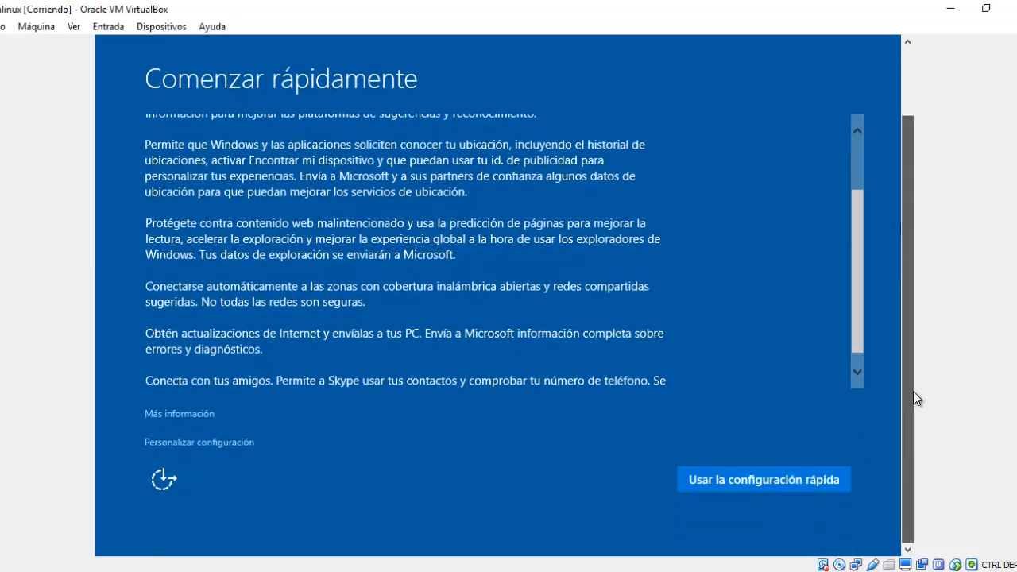
left_click(705, 484)
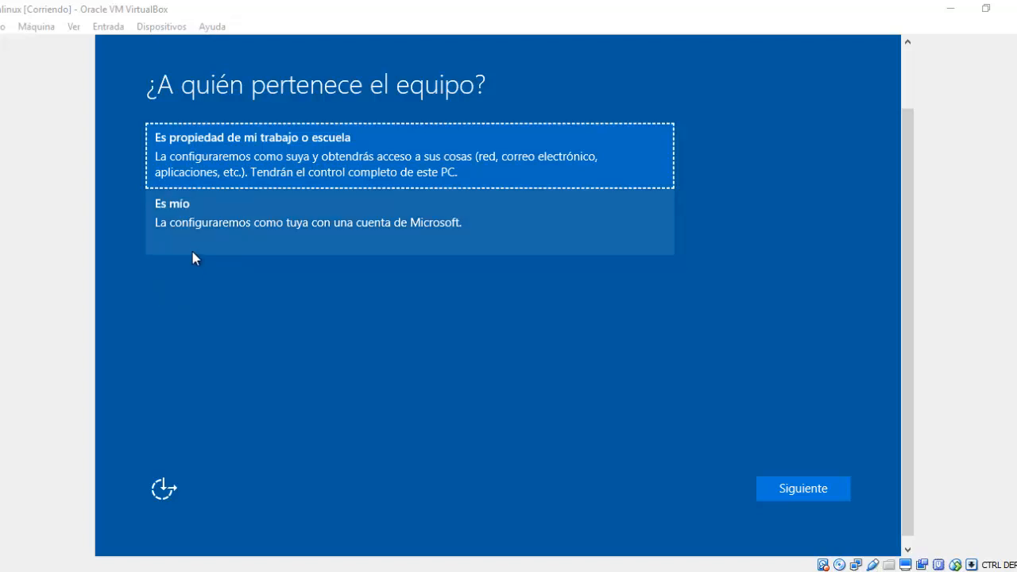
Answer 'Es mío' to who owns the PC and continue.
left_click(238, 221)
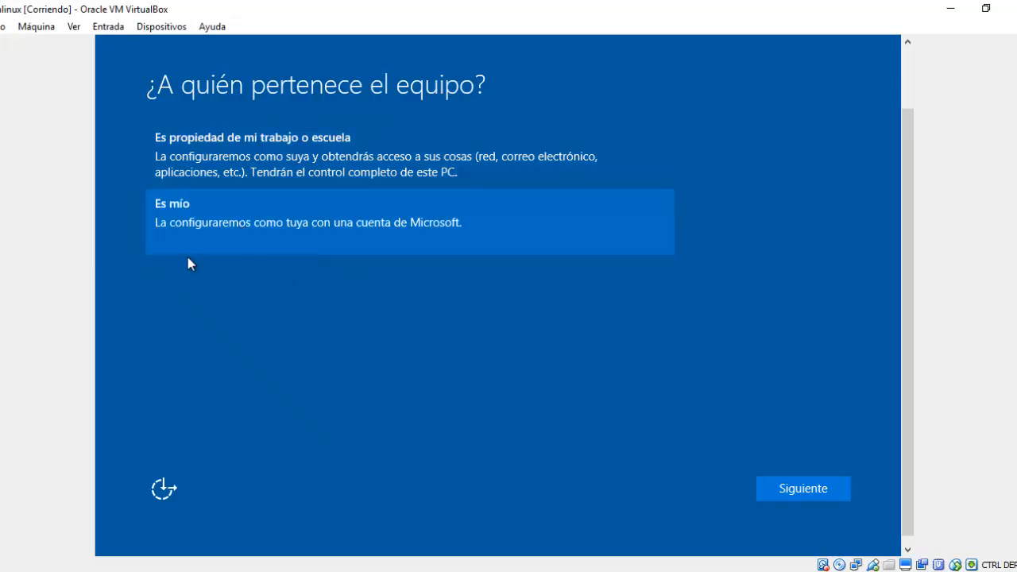
left_click(767, 486)
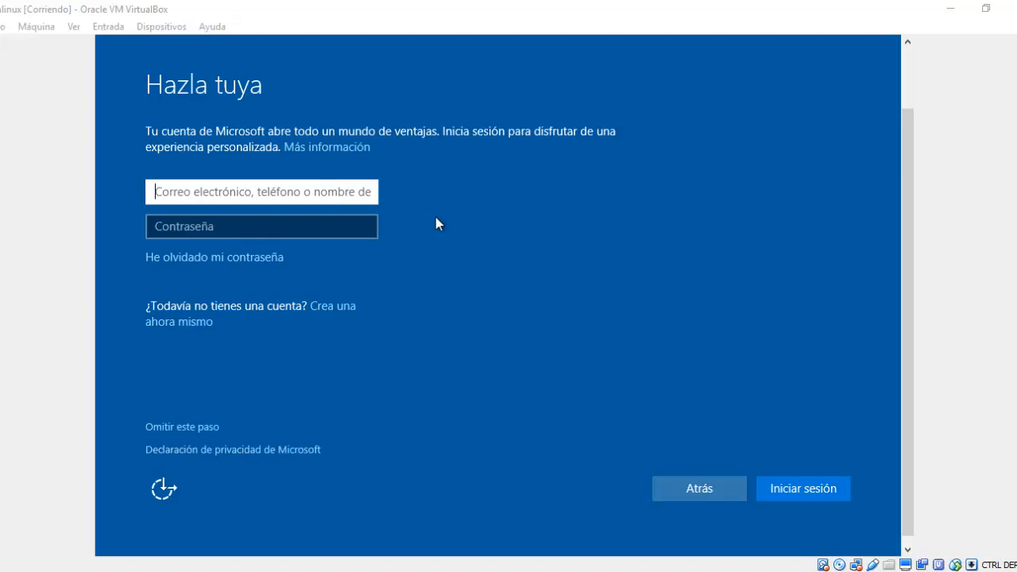
Bypass the Hazla tuya Microsoft sign-in with Omitir este paso.
left_click(247, 230)
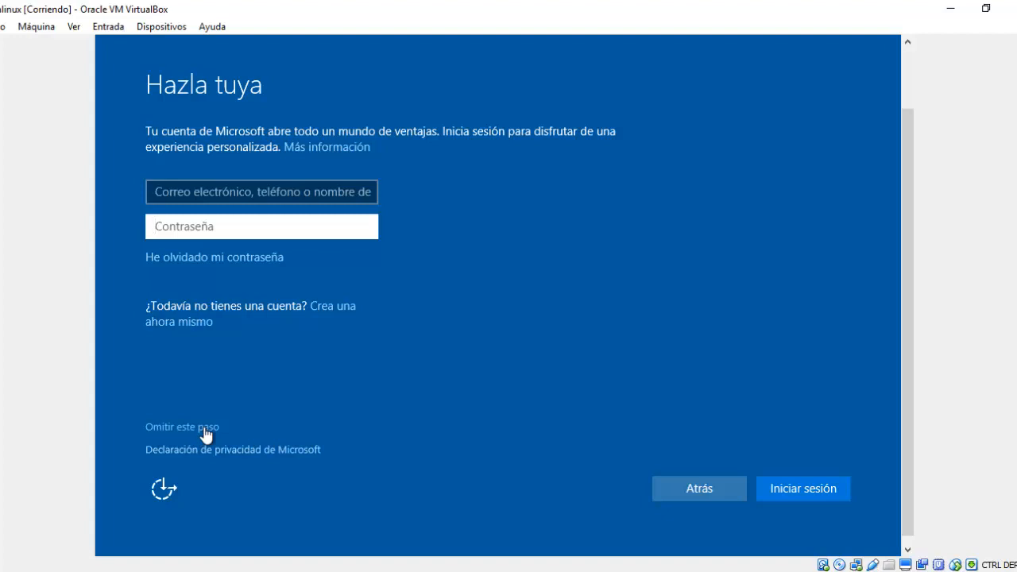
left_click(203, 428)
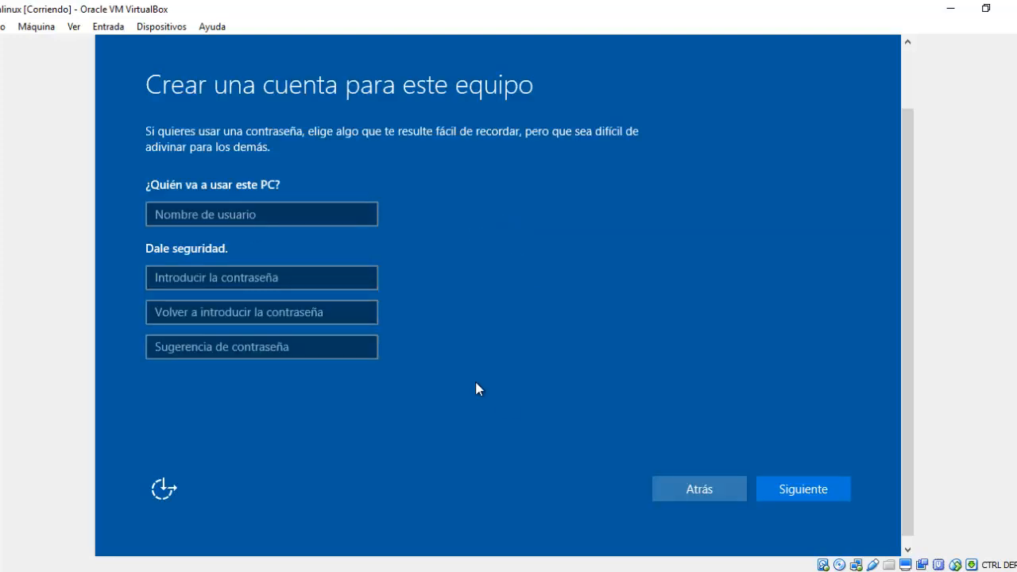
Enter the local account's user name and type the account password twice, reaching the hint field.
left_click(249, 214)
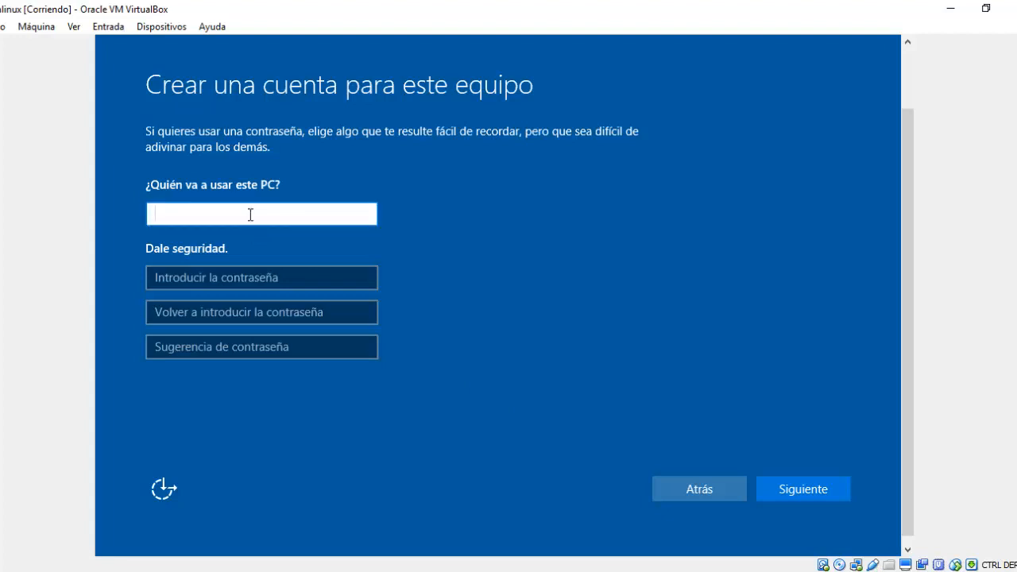
type("Josue")
left_click(243, 278)
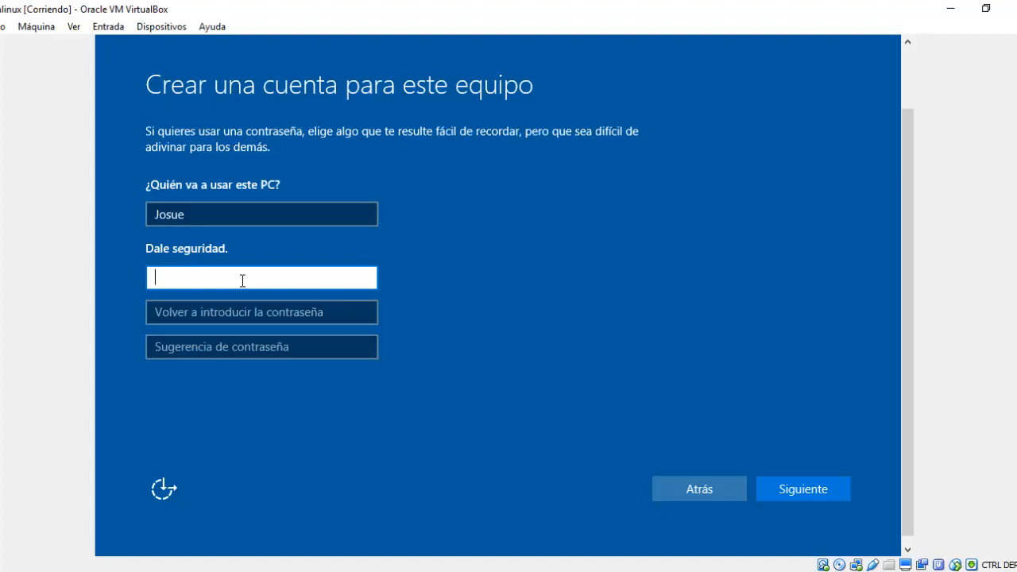
type("******")
key("Tab")
type("******")
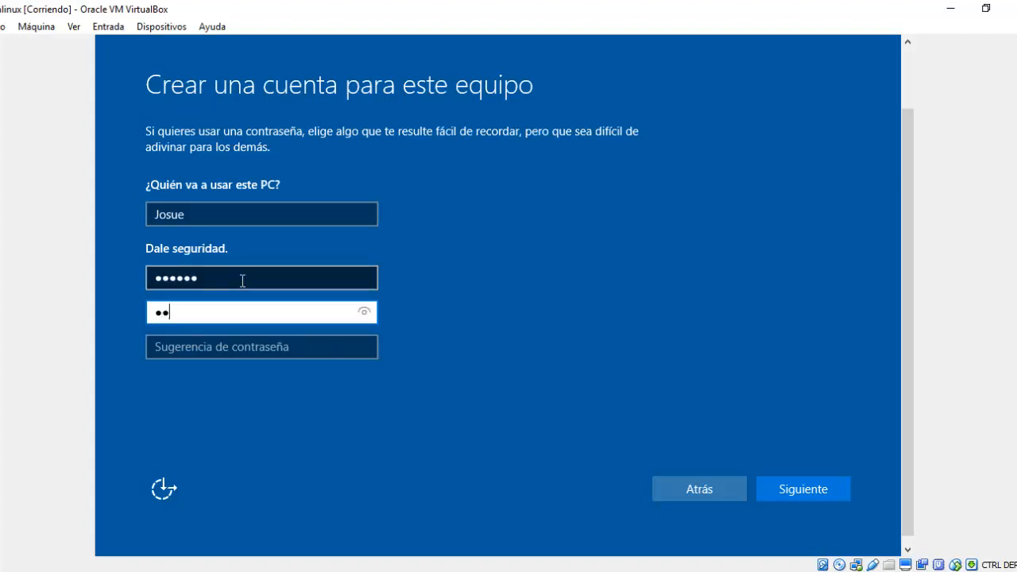
key("Tab")
Add a password hint, create the account, then decline network discovery on the new desktop.
type("123")
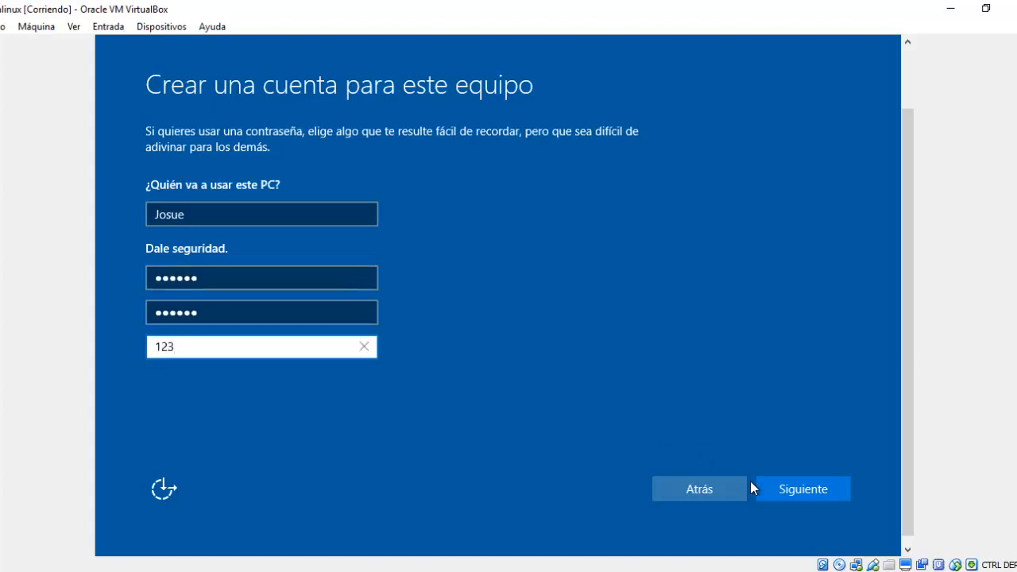
left_click(811, 500)
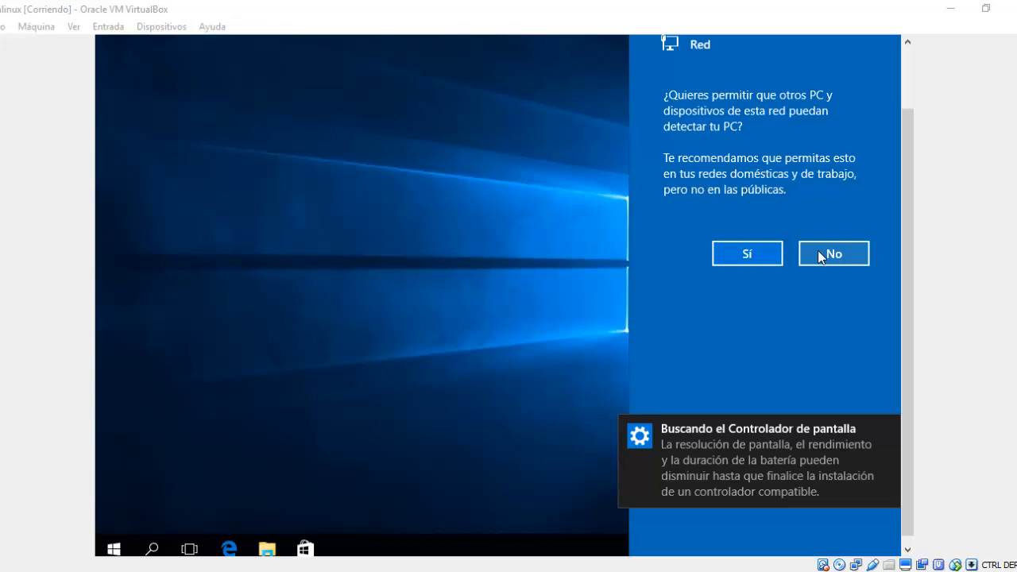
left_click(819, 253)
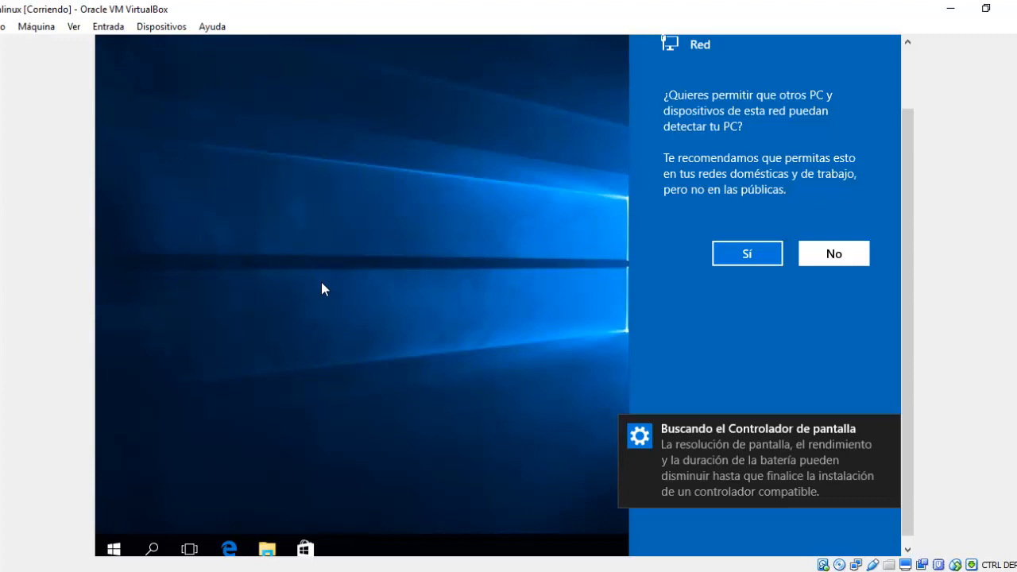
left_click(850, 254)
Dismiss the driver toast and launch Administrar from Este equipo's menu in File Explorer.
left_click(889, 433)
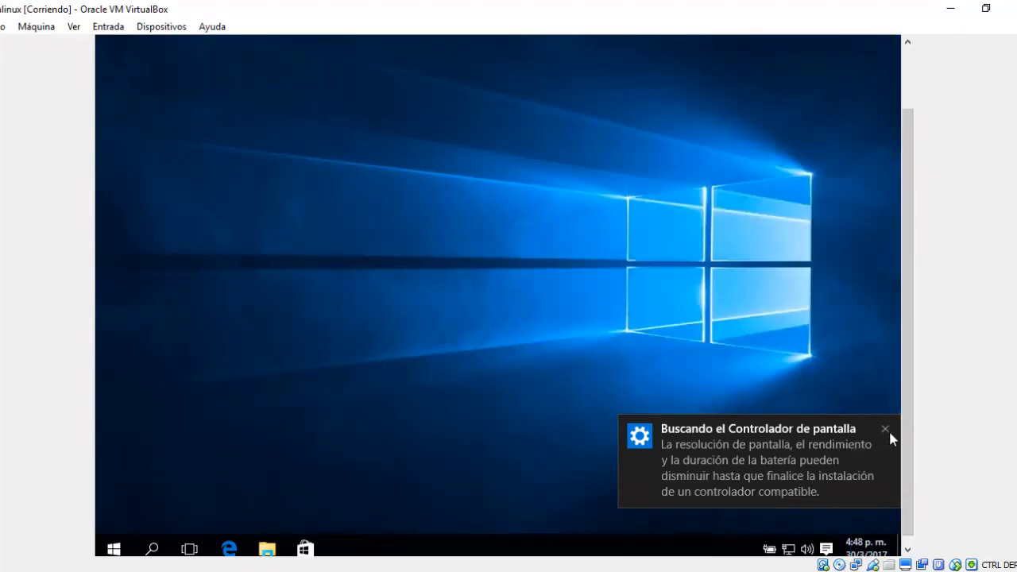
left_click(114, 549)
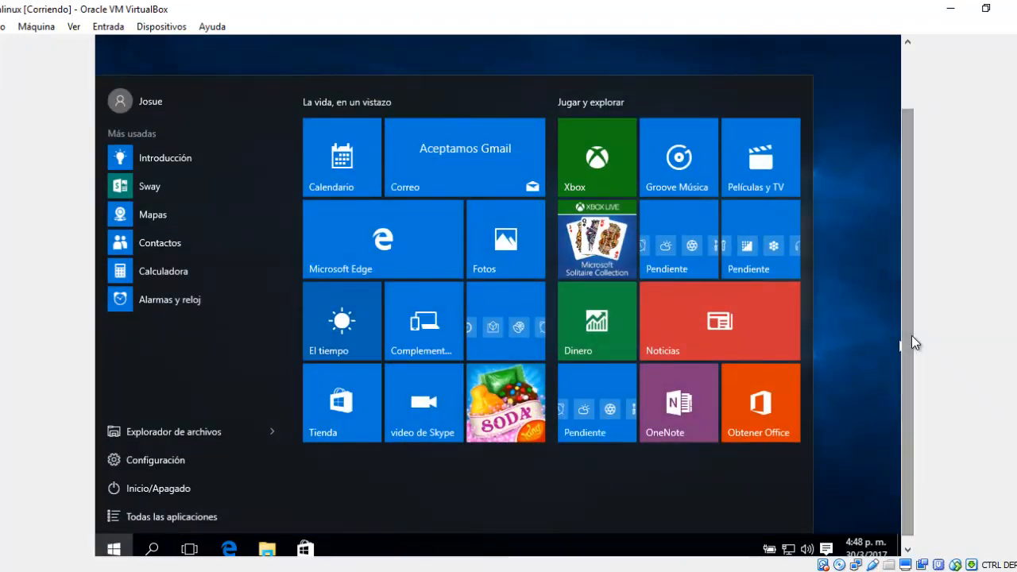
left_click(885, 343)
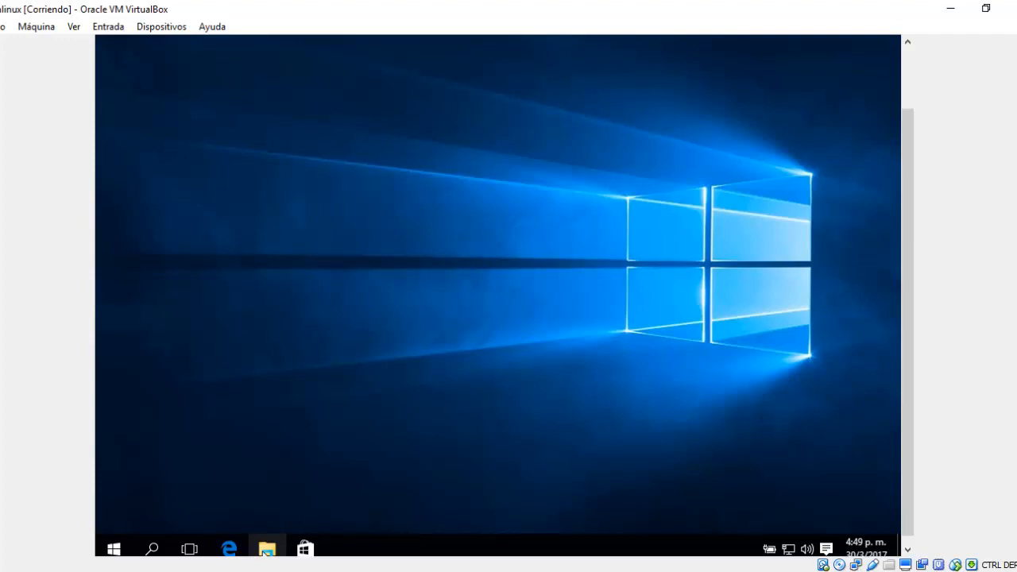
key("super+e")
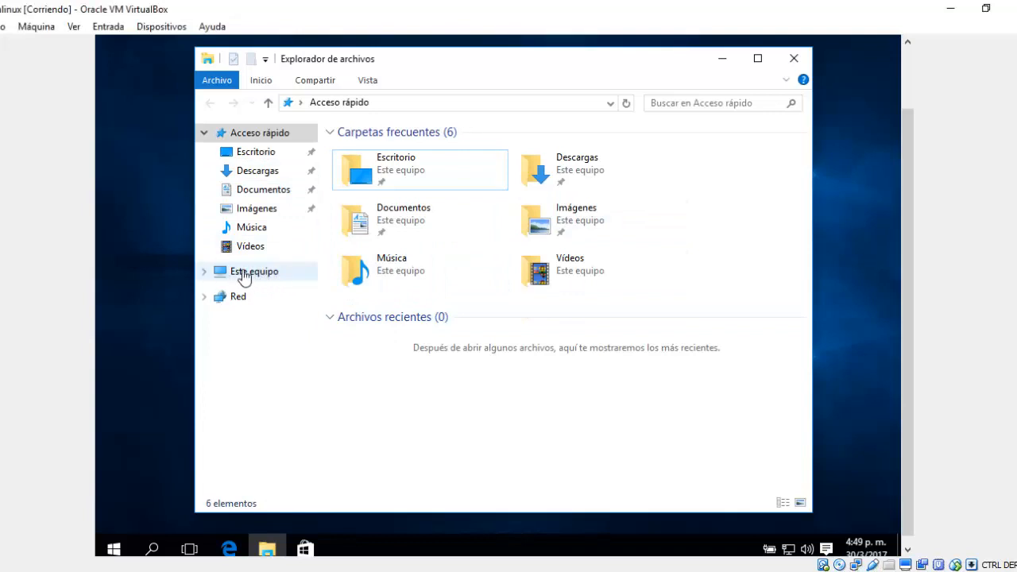
right_click(244, 272)
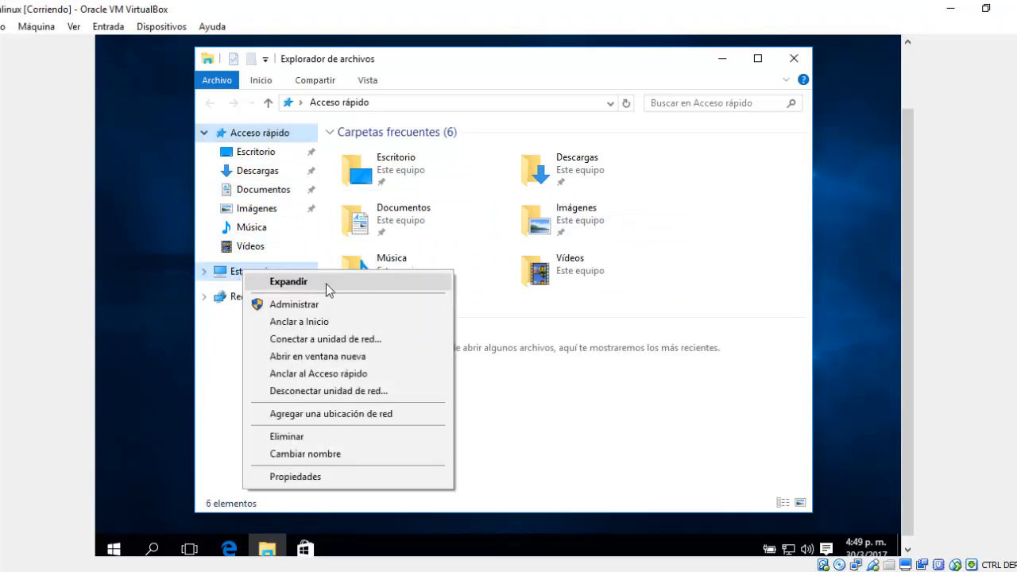
left_click(335, 303)
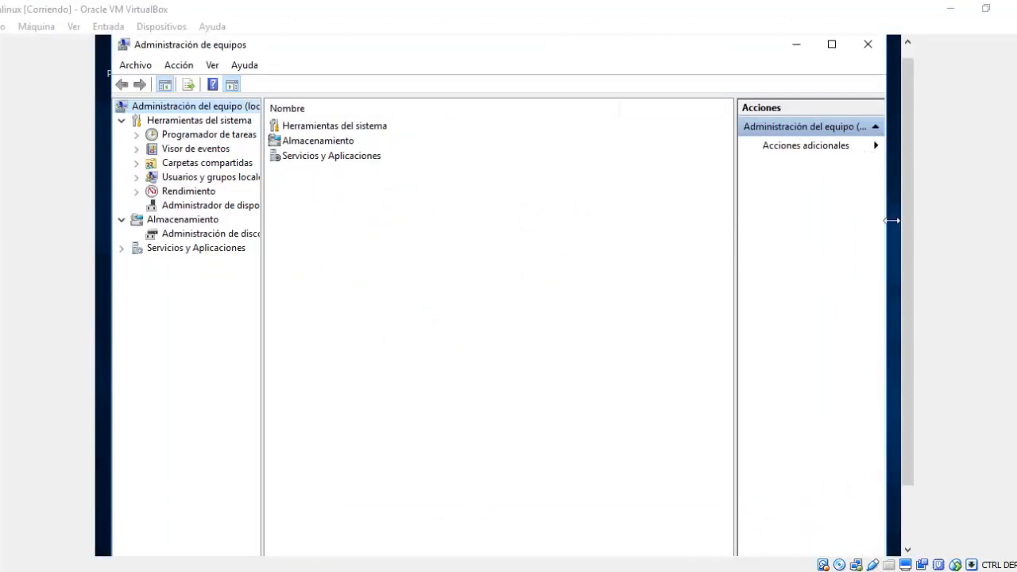
In Administración de discos, compare the 500 MB reserved and 63.51 GB C: partitions, then right-click C:.
left_click(190, 241)
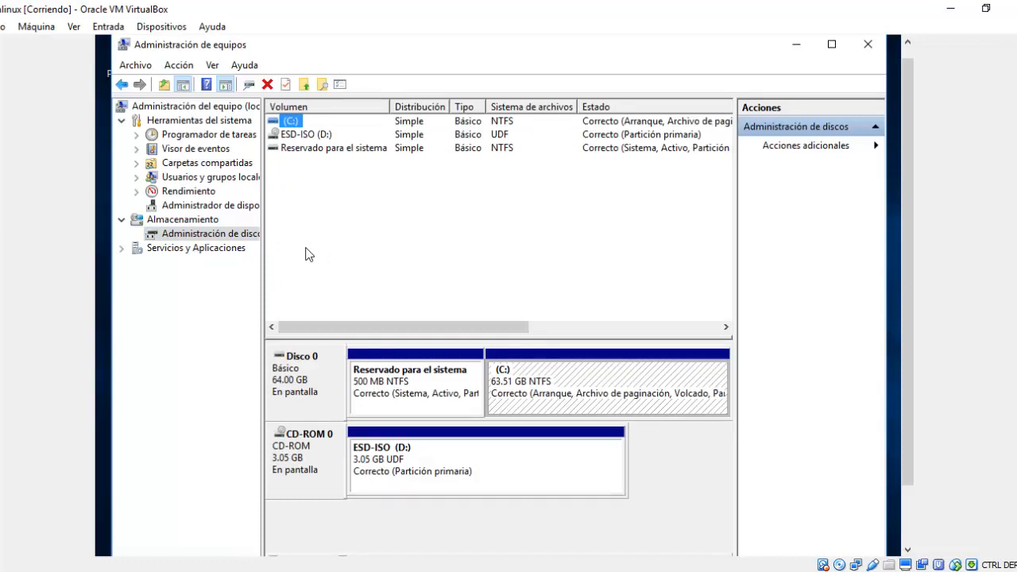
left_click(523, 383)
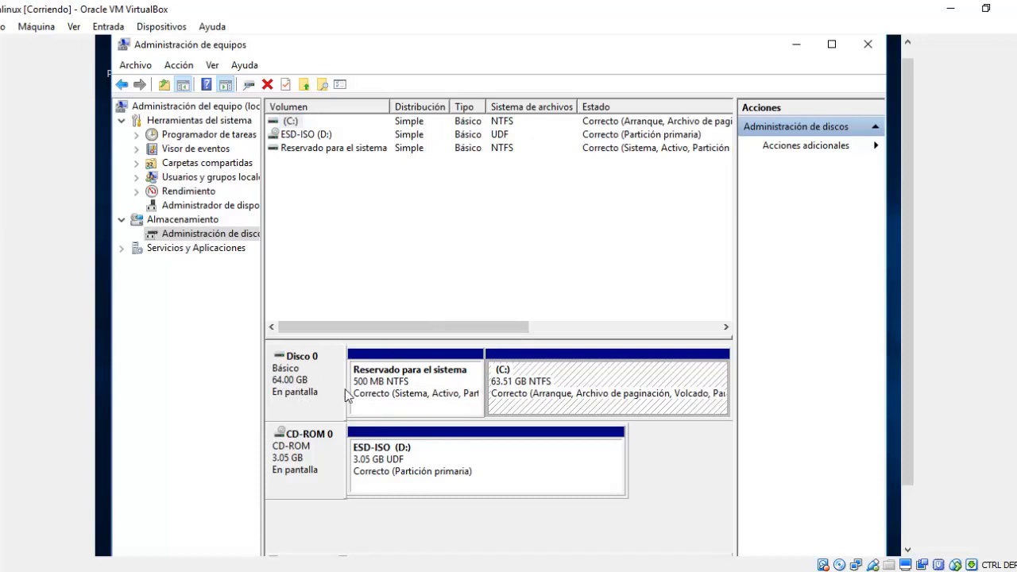
left_click(413, 388)
left_click(518, 386)
left_click(429, 388)
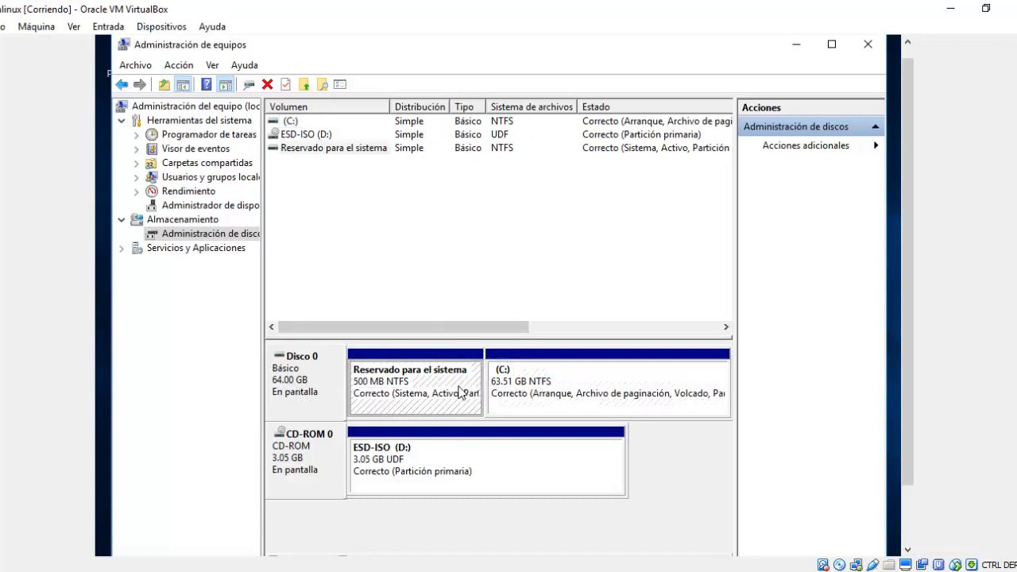
left_click(521, 386)
left_click(446, 384)
left_click(520, 386)
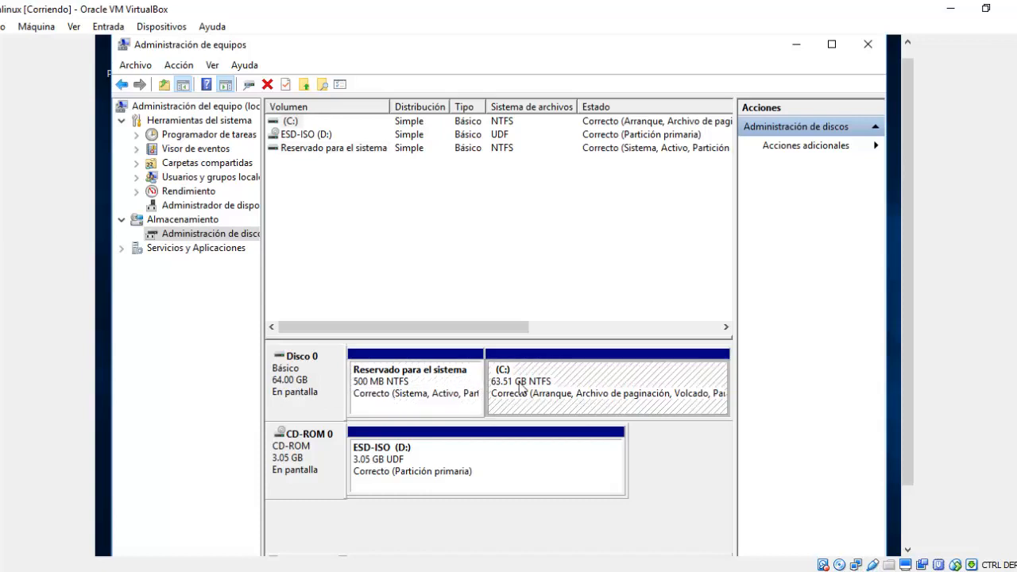
left_click(449, 401)
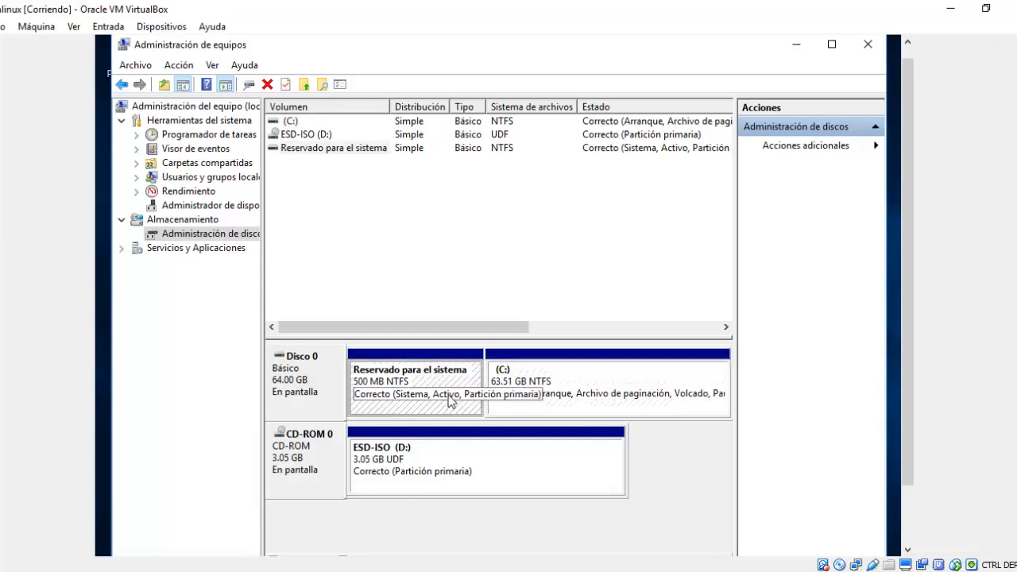
left_click(545, 386)
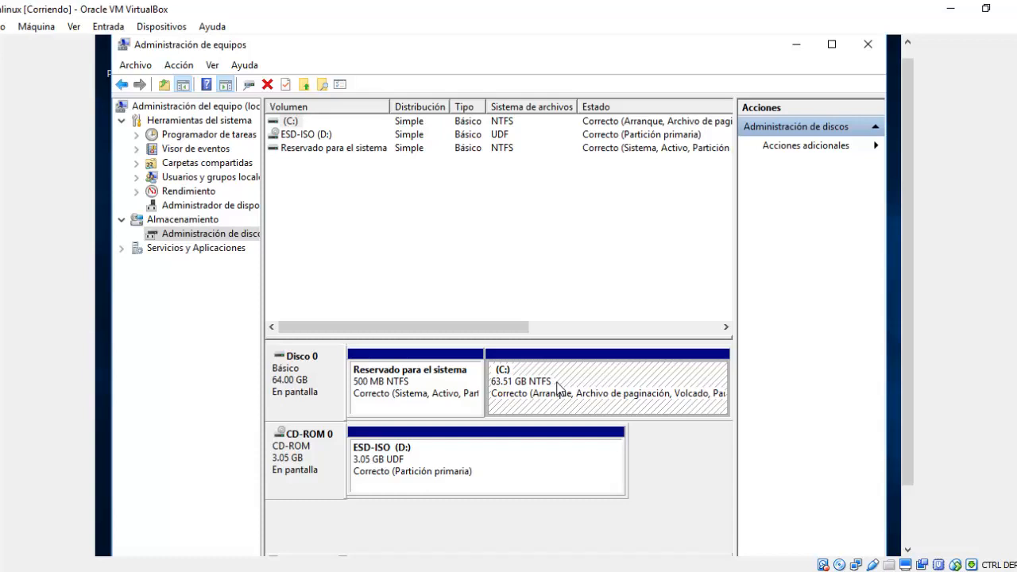
right_click(559, 388)
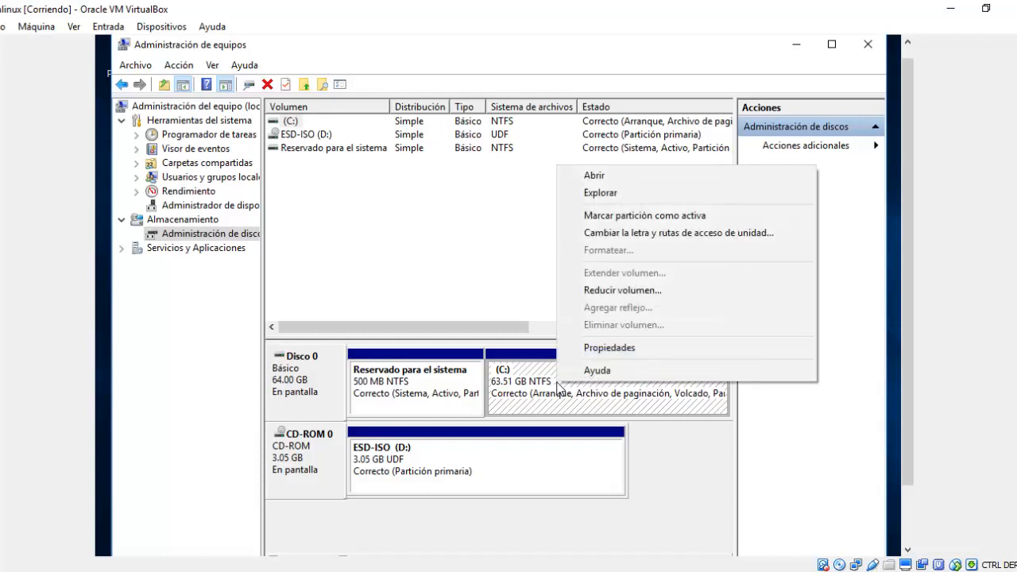
Shrink C: by 30720 MB with Reducir volumen, leaving it at 33.51 GB.
left_click(601, 294)
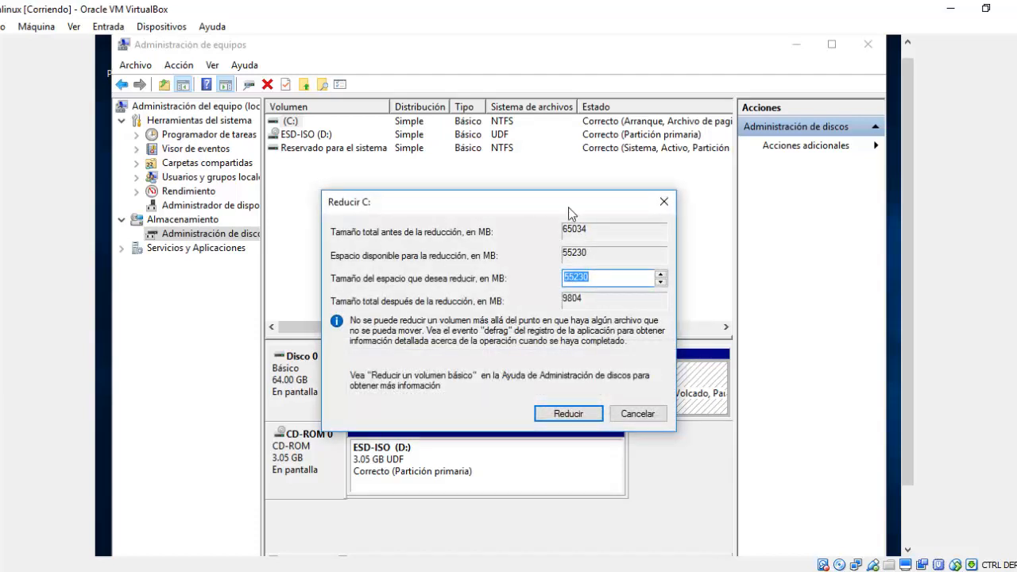
left_click_drag(566, 210, 437, 135)
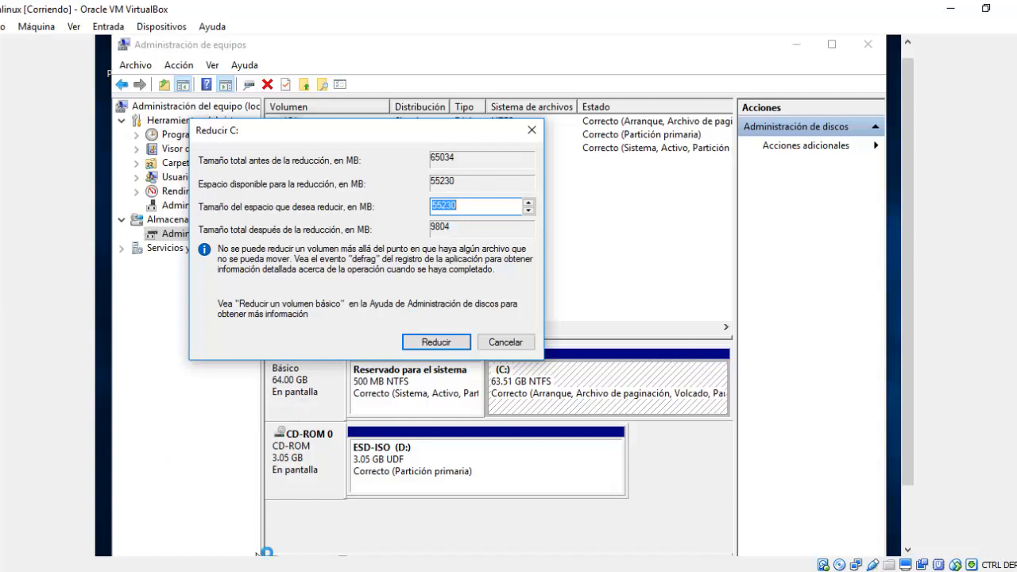
mouse_move(332, 570)
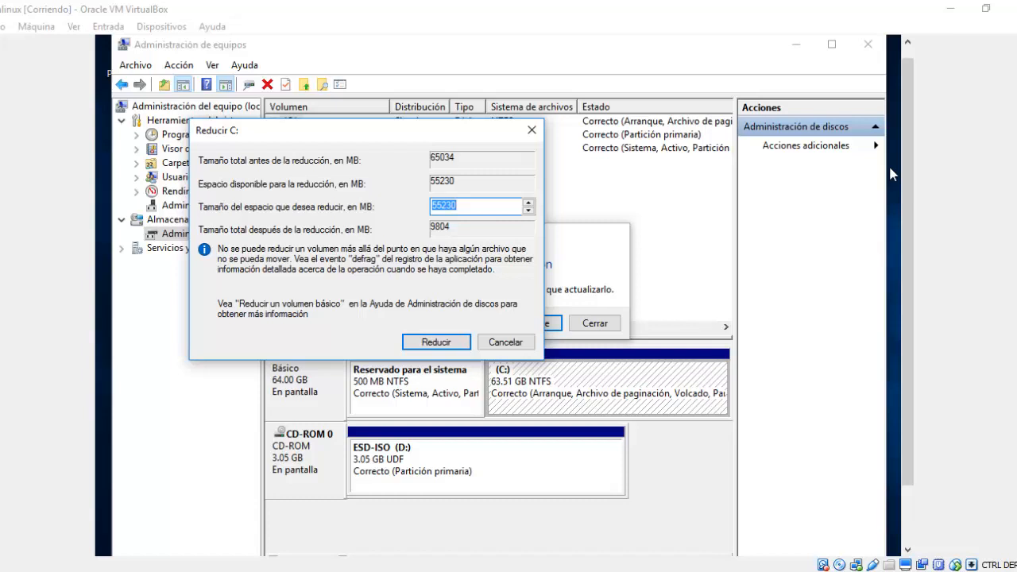
type("30720")
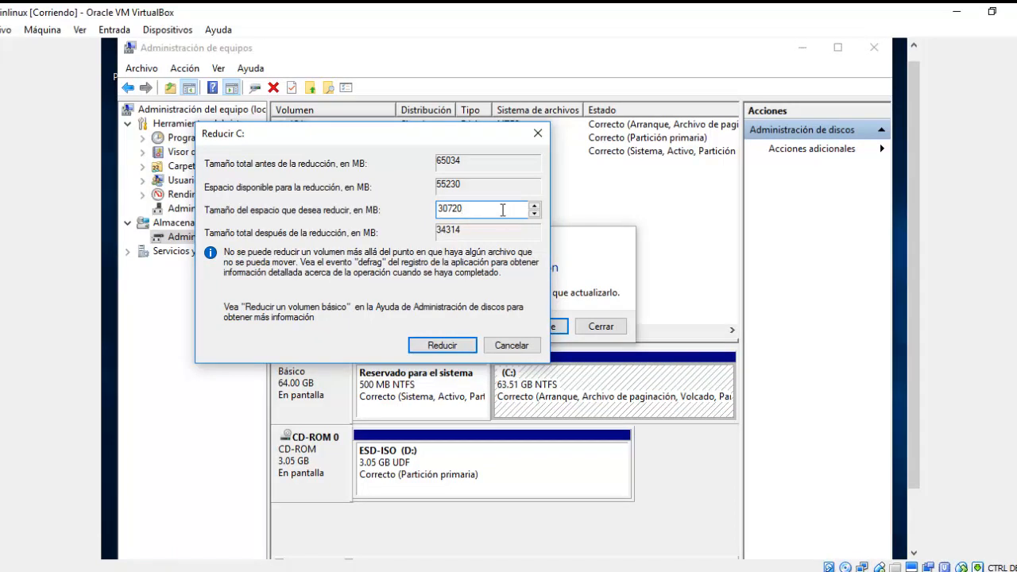
left_click(446, 346)
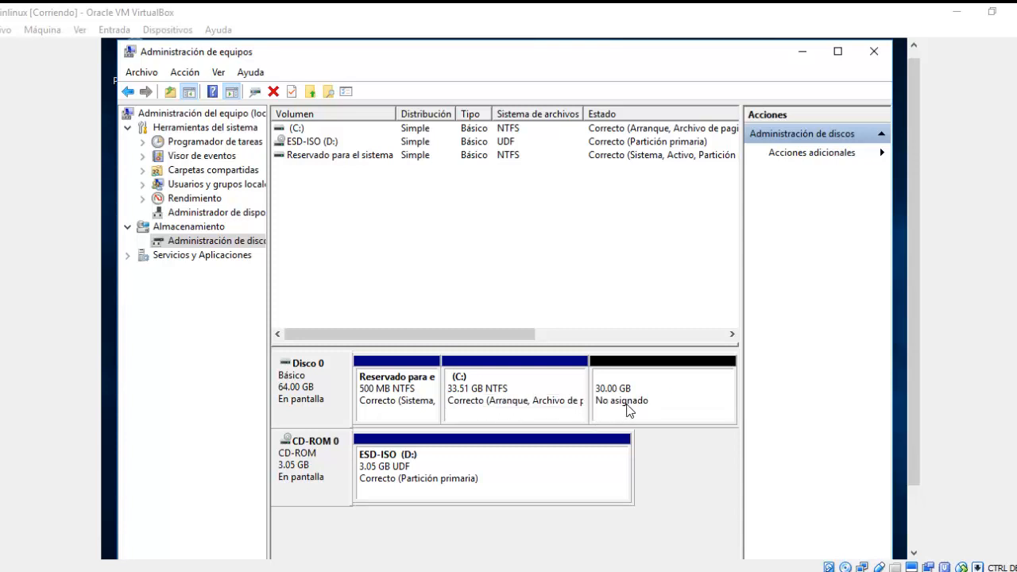
Start a Nuevo volumen simple on the 30 GB unallocated space, then cancel the wizard.
left_click(627, 406)
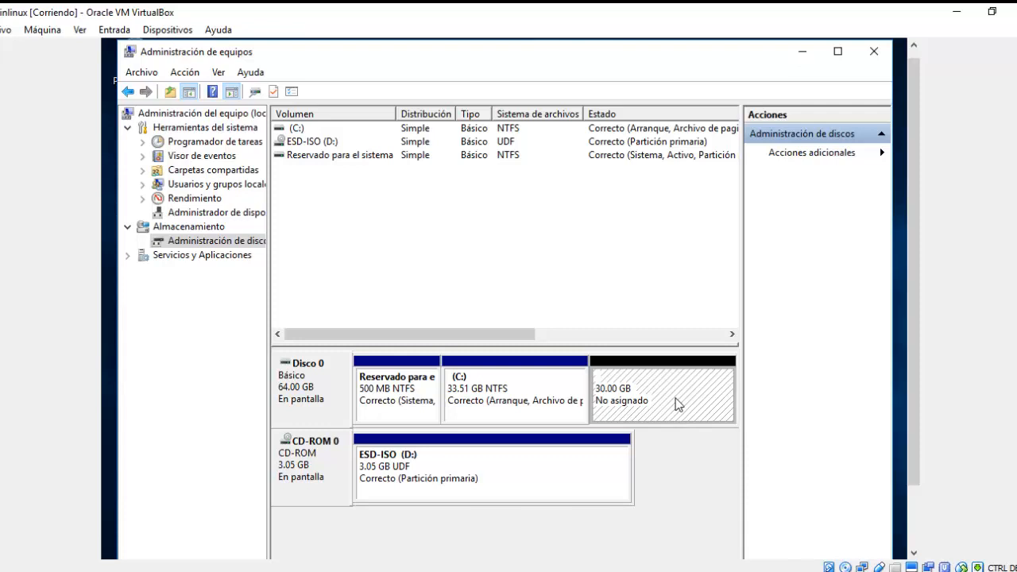
right_click(675, 402)
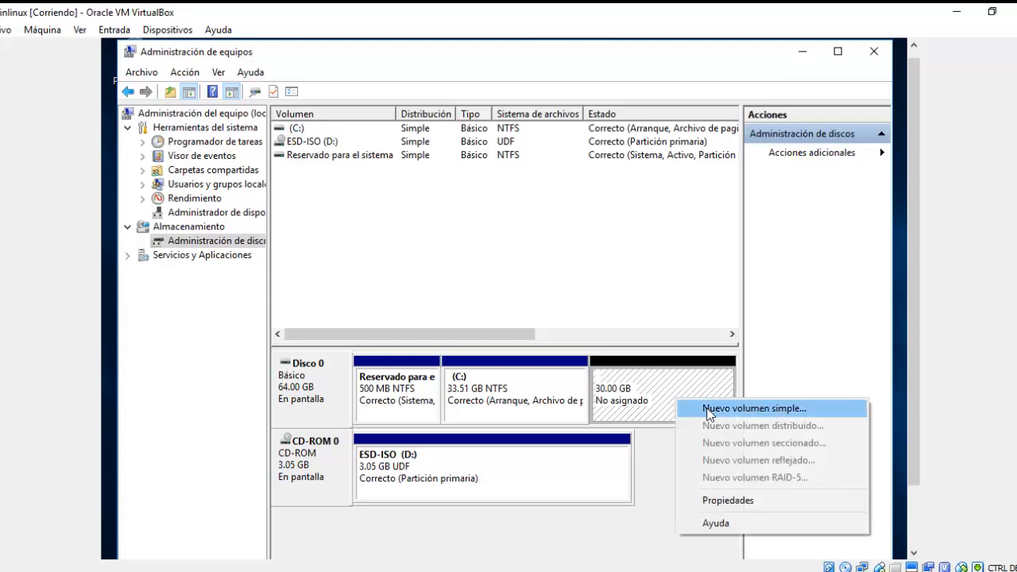
left_click(710, 410)
left_click(586, 414)
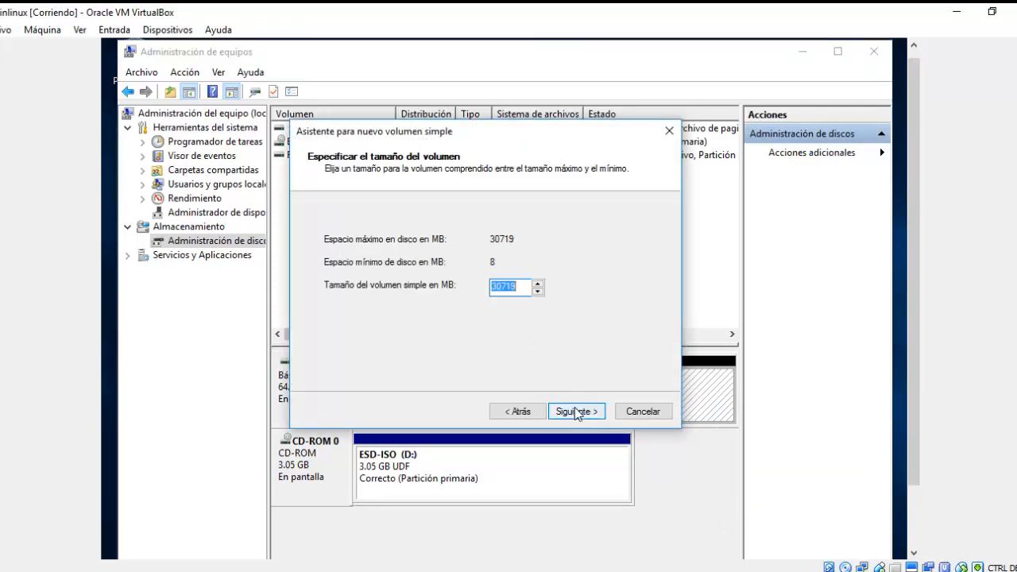
left_click(576, 412)
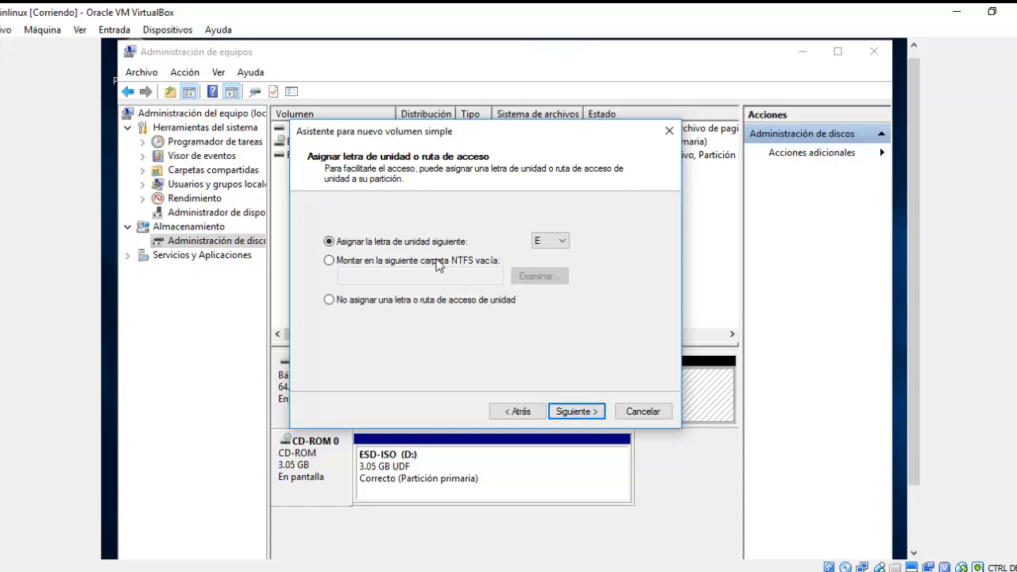
left_click(429, 261)
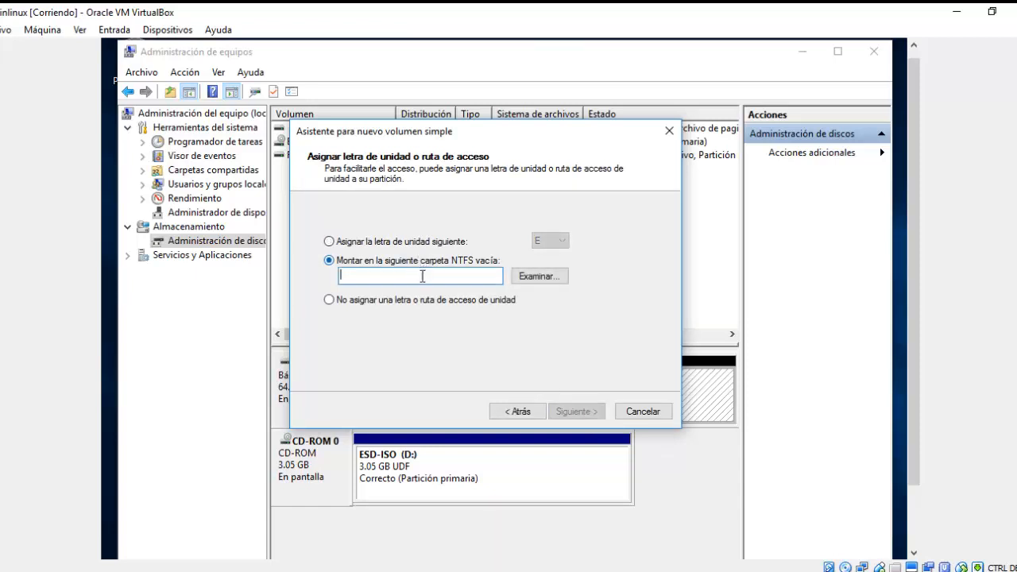
left_click(459, 243)
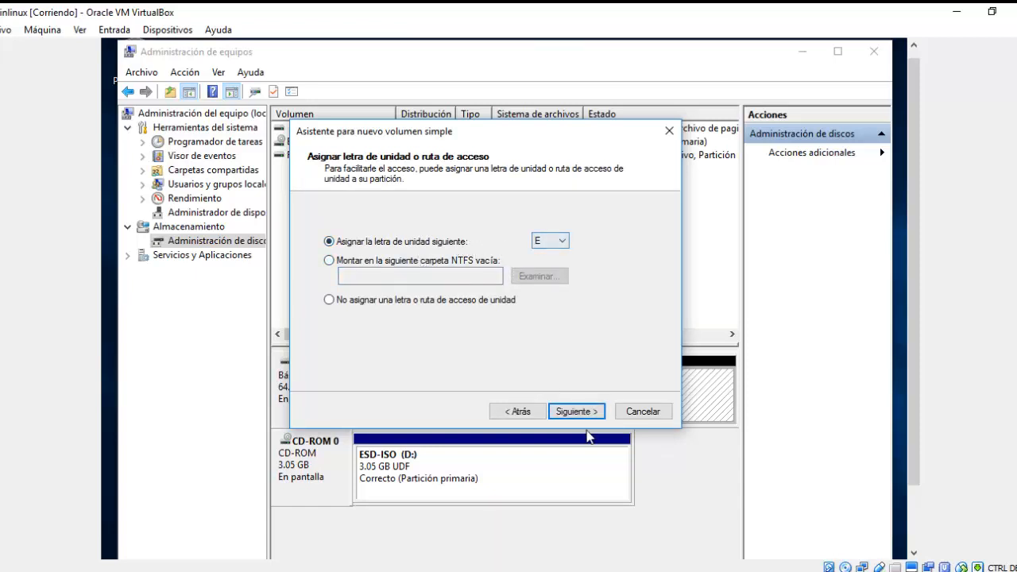
left_click(638, 412)
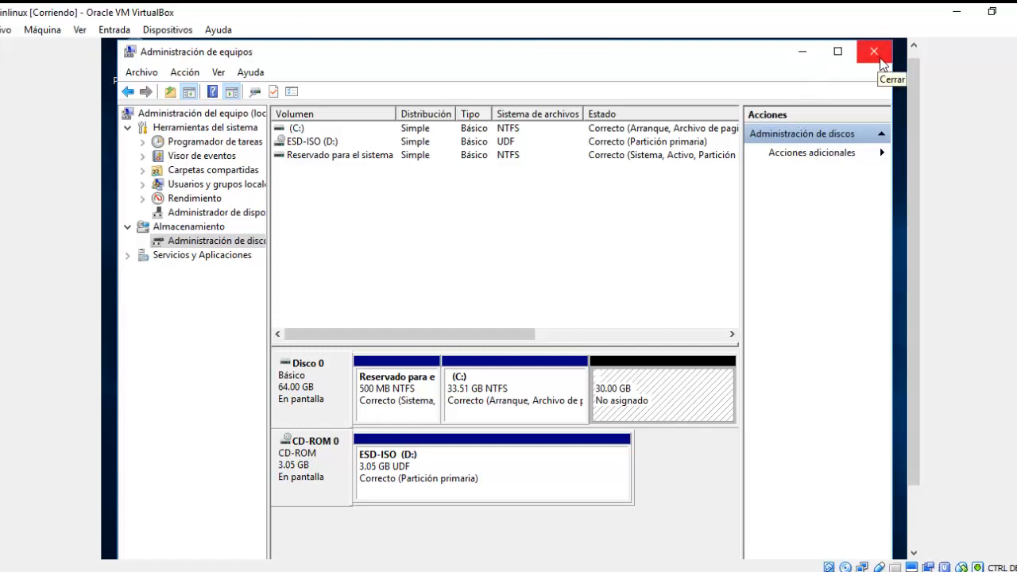
Close Administración de equipos and File Explorer, and dismiss the OneDrive prompt.
left_click(880, 61)
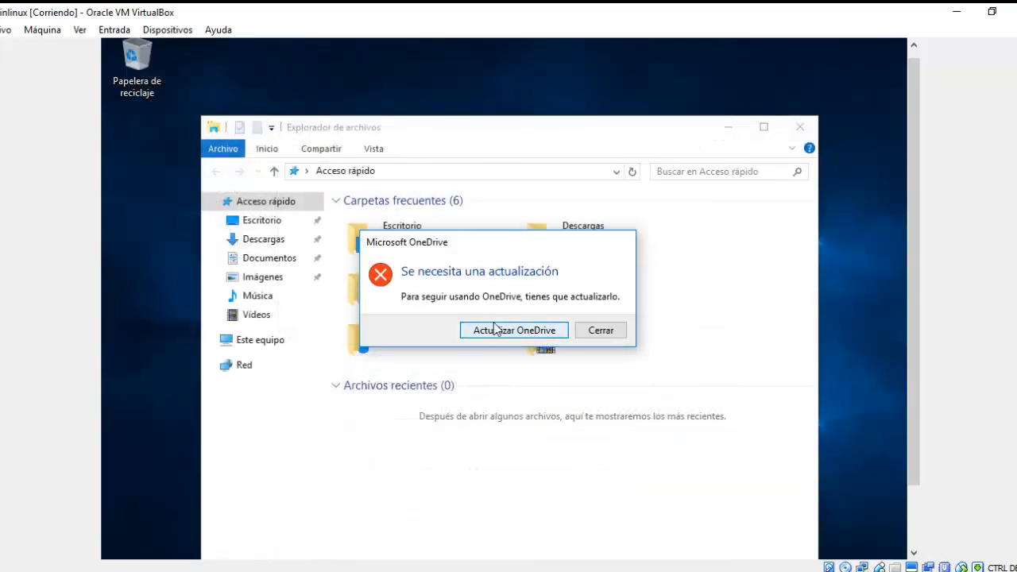
left_click(612, 336)
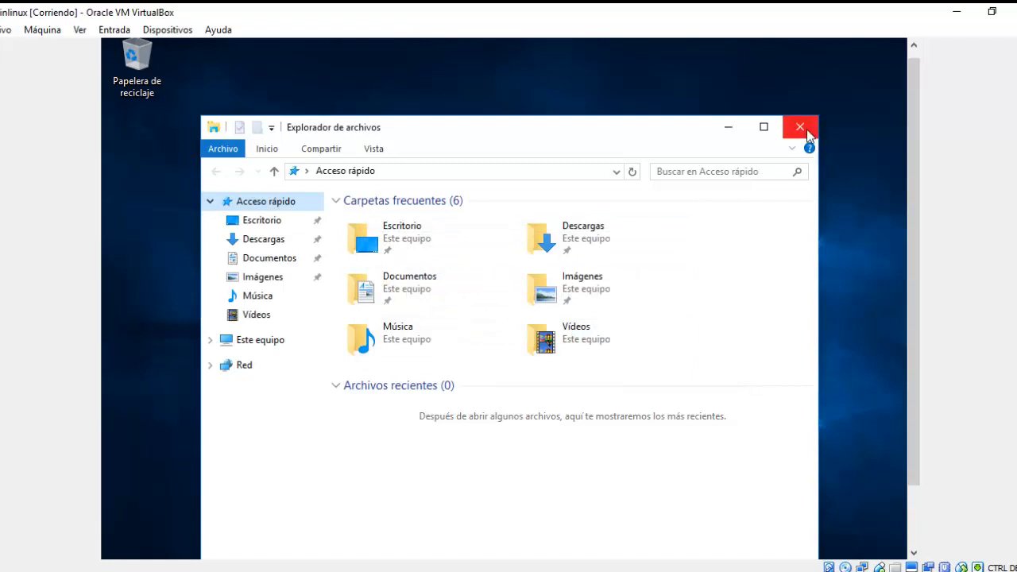
left_click(800, 128)
scroll(918, 119, "down", 1)
scroll(918, 163, "down", 3)
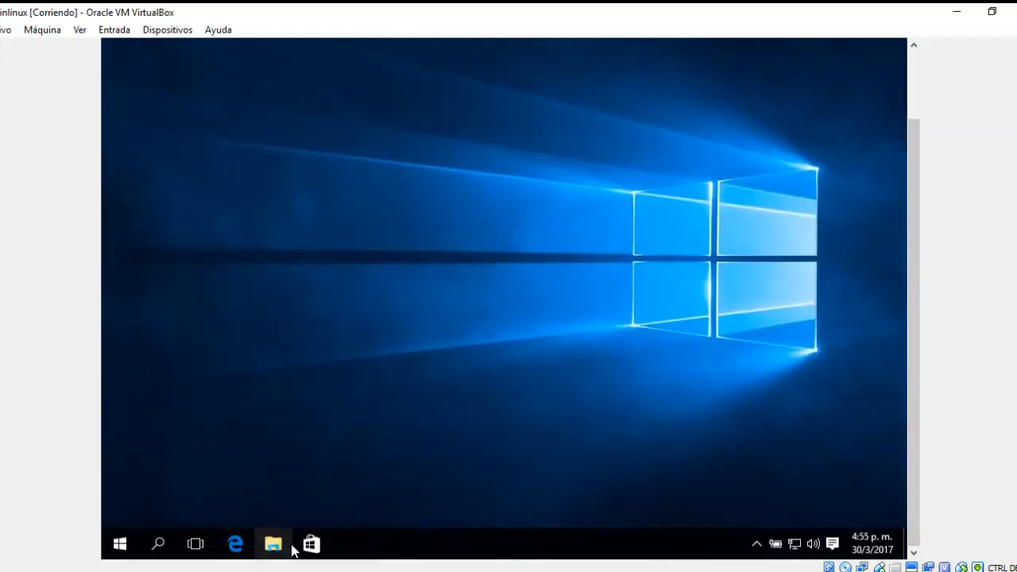
key("super+e")
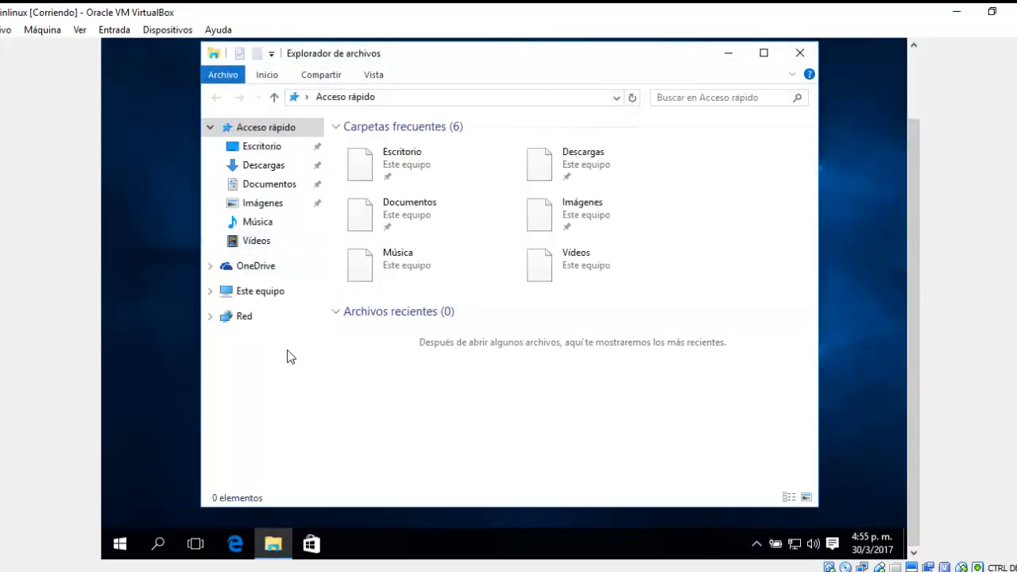
left_click(259, 293)
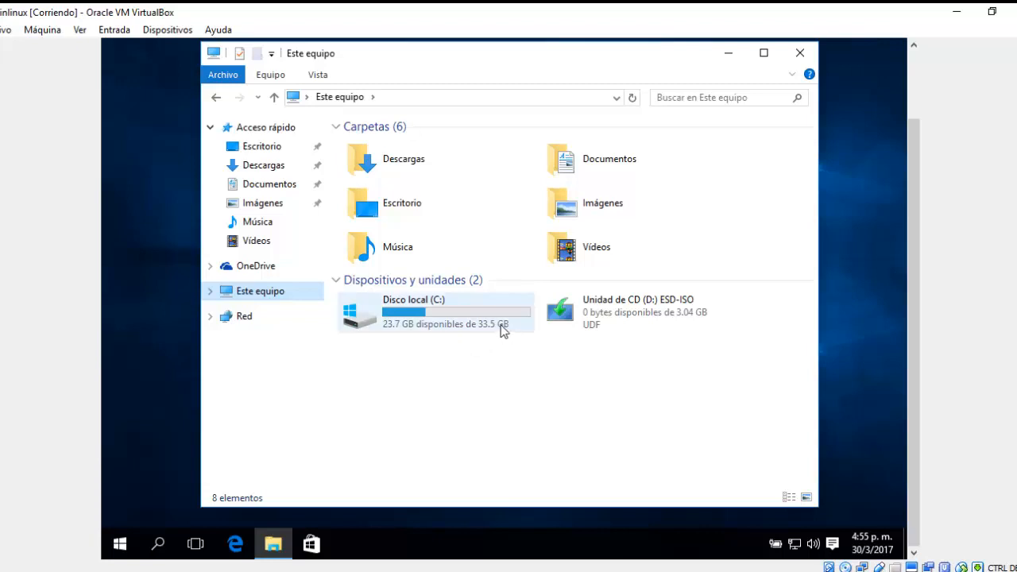
mouse_move(501, 331)
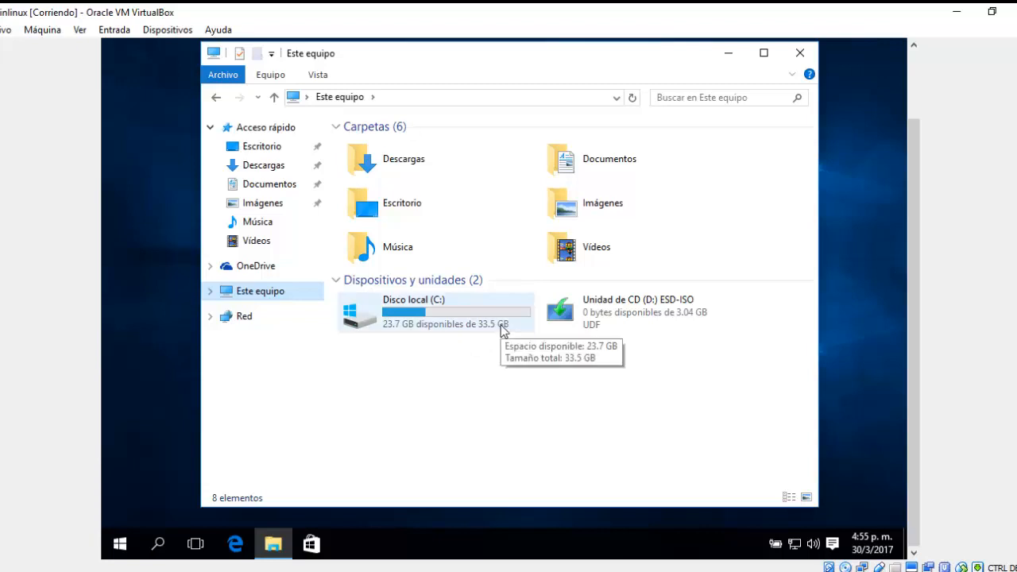
left_click(797, 54)
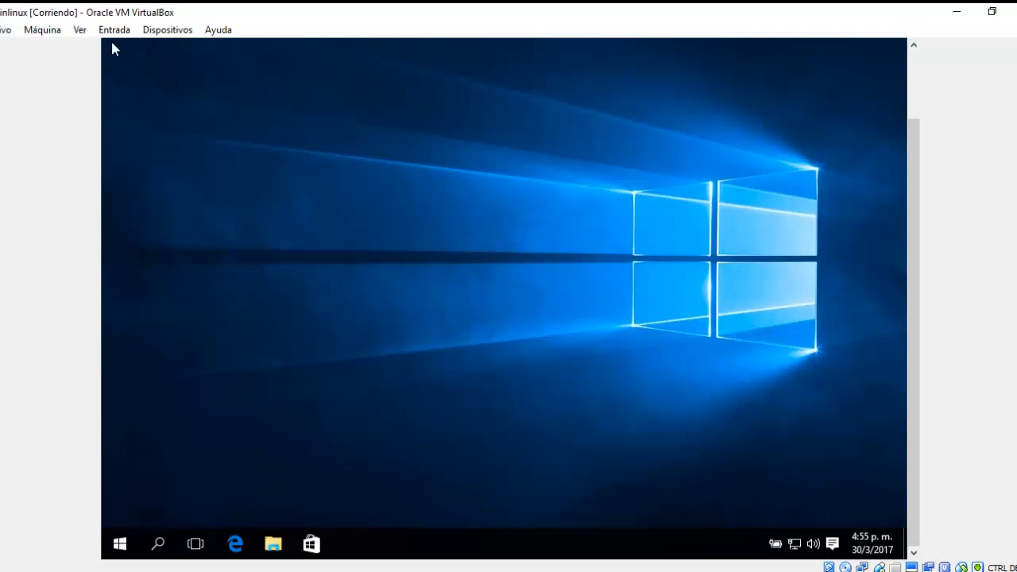
Load debian-8.1.0-i386-DVD-1 through Dispositivos > Unidades ópticas > Seleccionar imagen de disco.
left_click(81, 30)
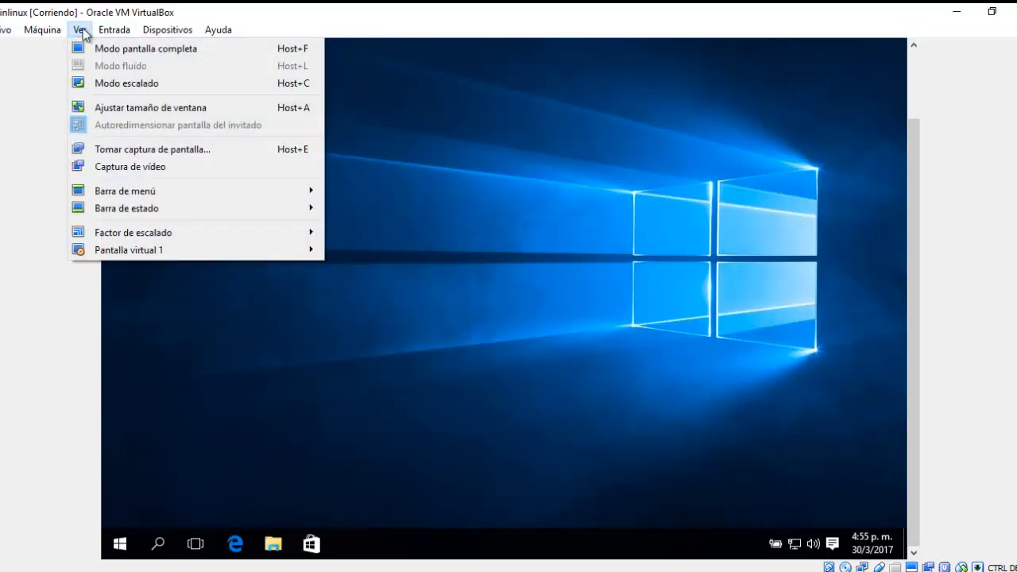
mouse_move(131, 40)
mouse_move(167, 30)
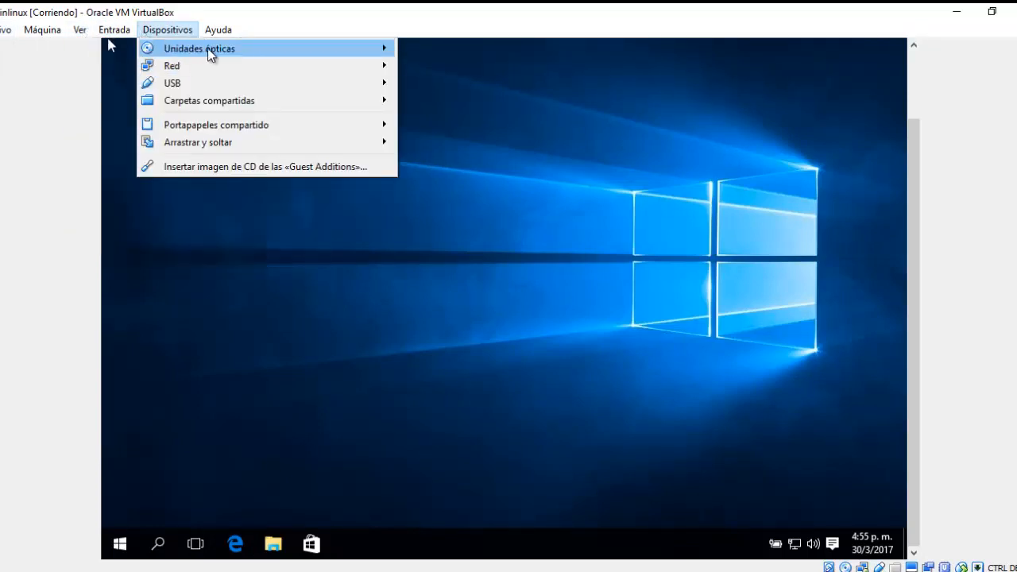
mouse_move(328, 54)
left_click(422, 53)
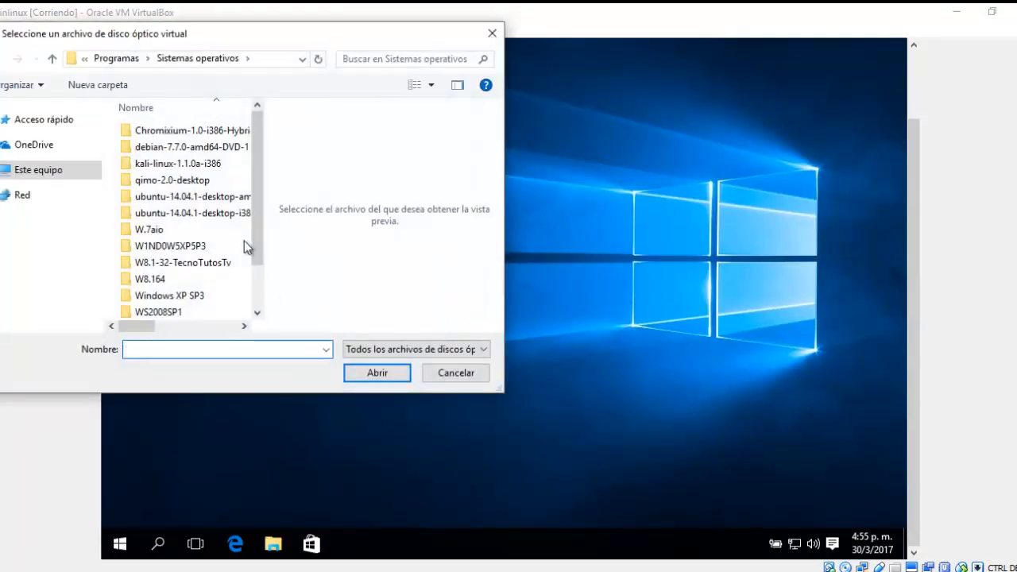
scroll(251, 215, "down", 1)
left_click(178, 278)
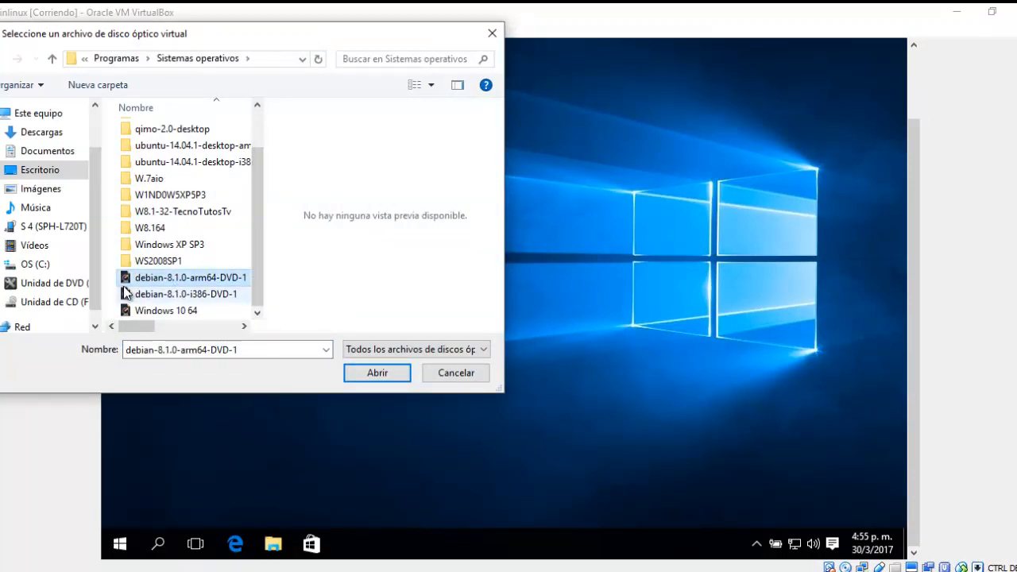
left_click(205, 295)
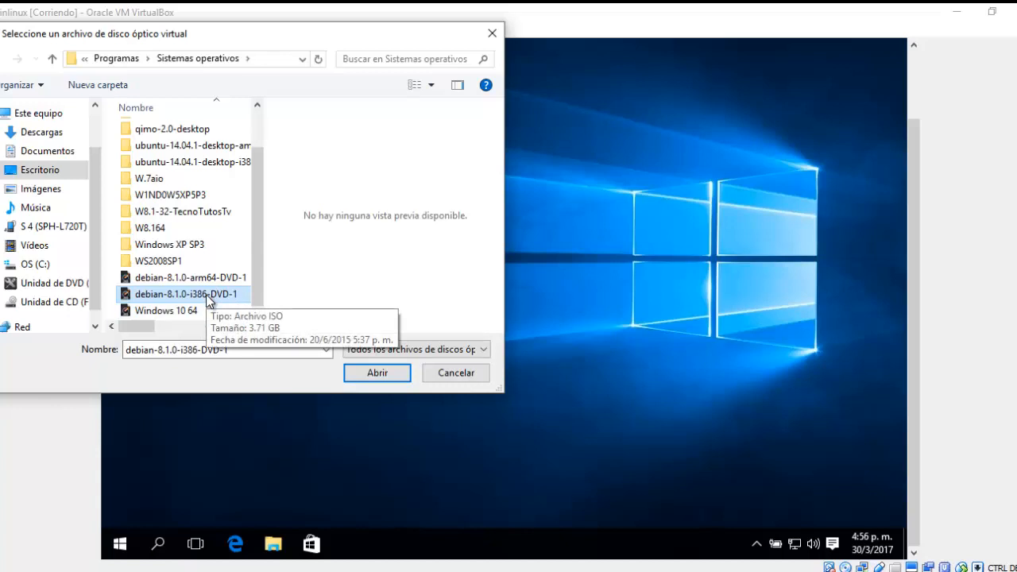
left_click(360, 378)
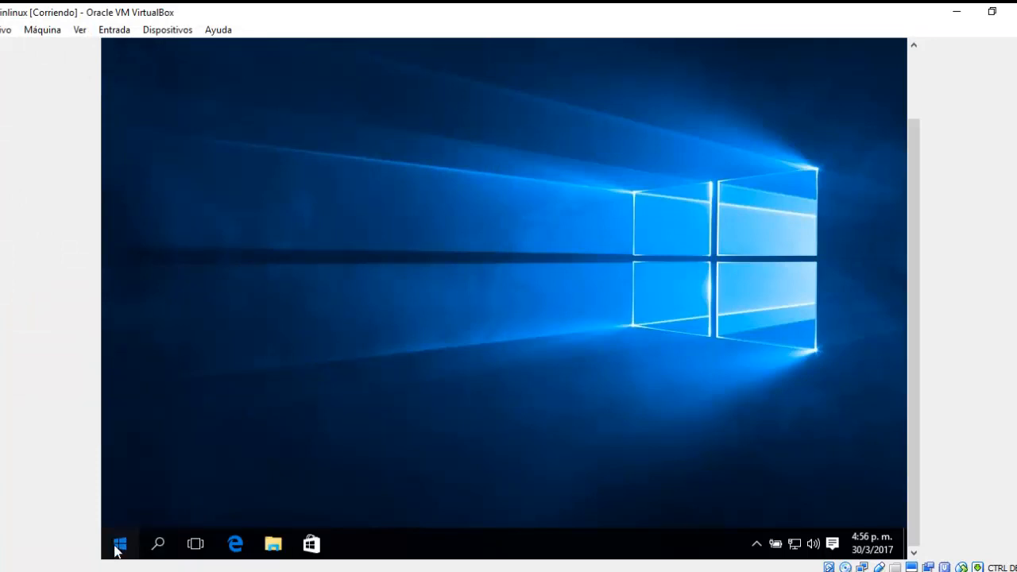
Restart the Windows guest from the Start menu so it boots the Debian disc.
left_click(119, 546)
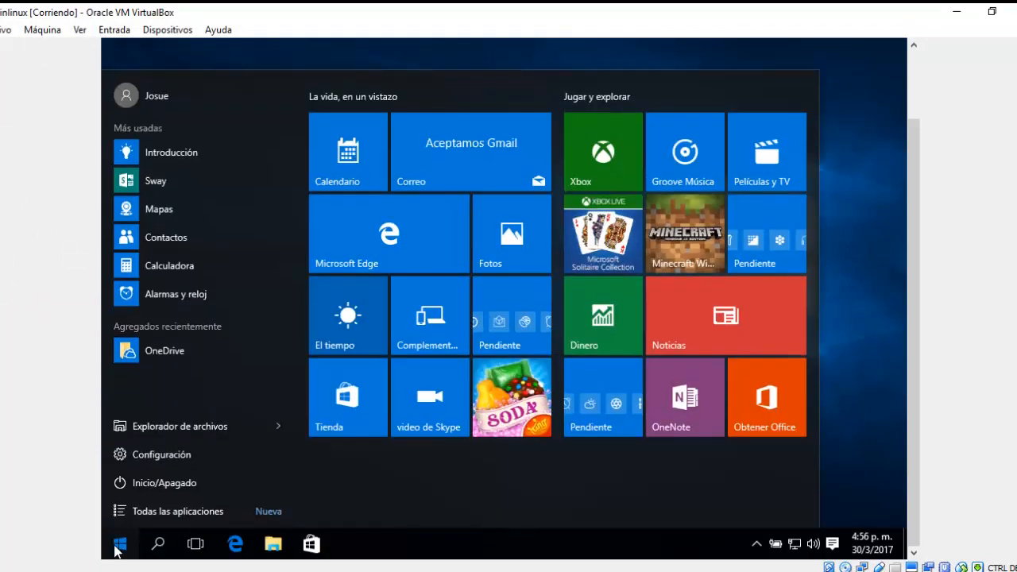
left_click(144, 490)
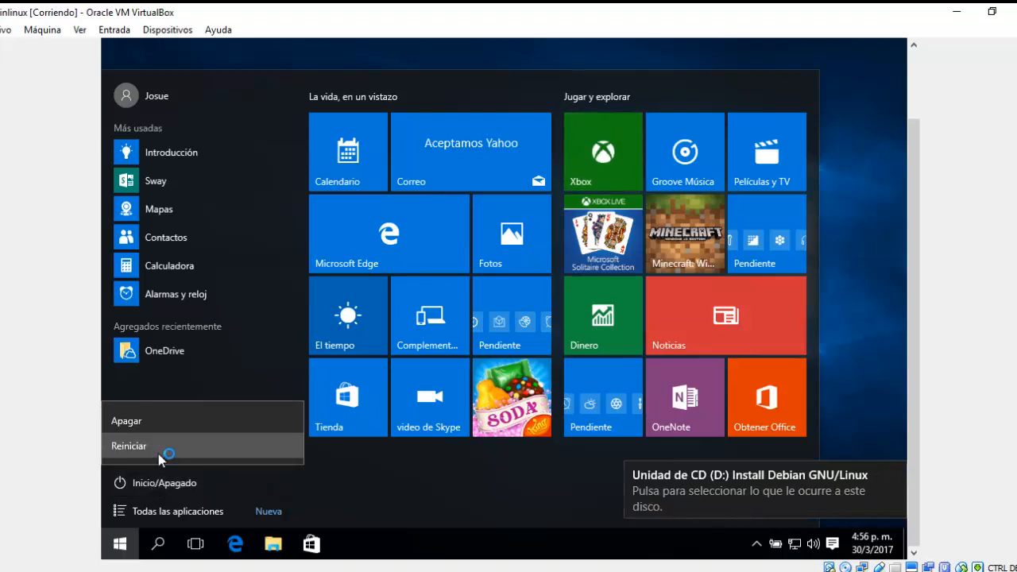
left_click(159, 454)
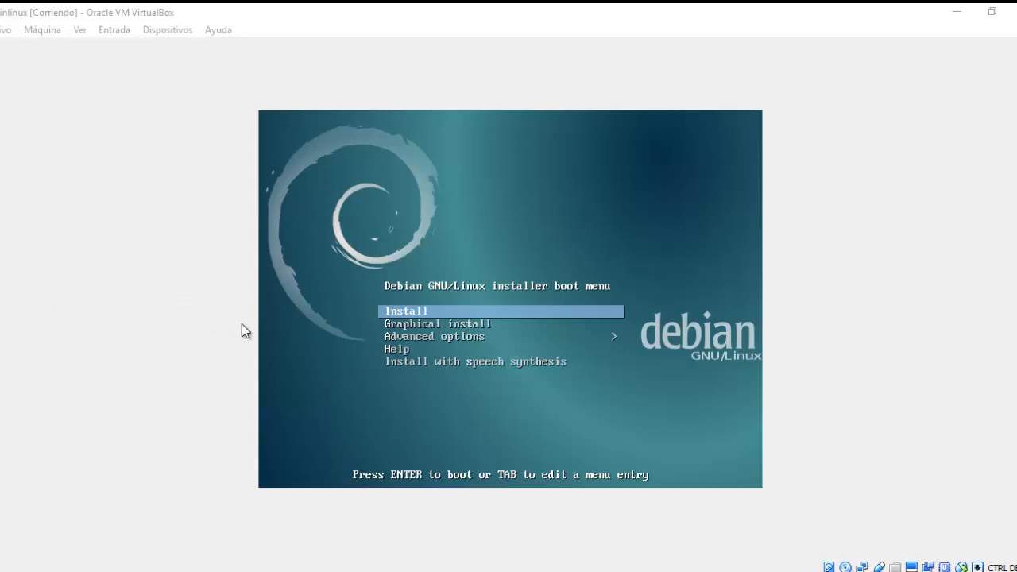
Launch Graphical install and pick Spanish from the language list.
key("Down")
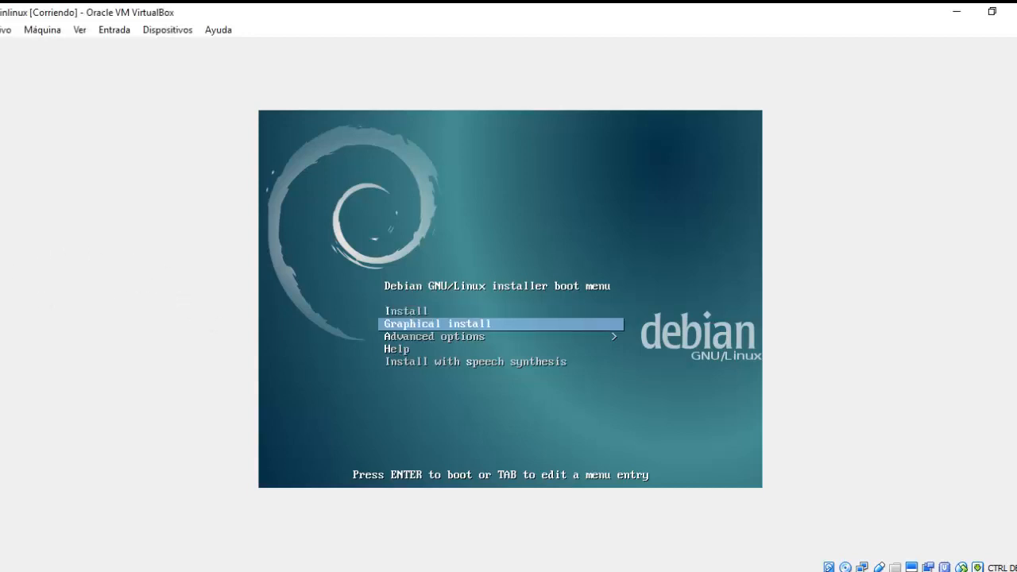
key("Return")
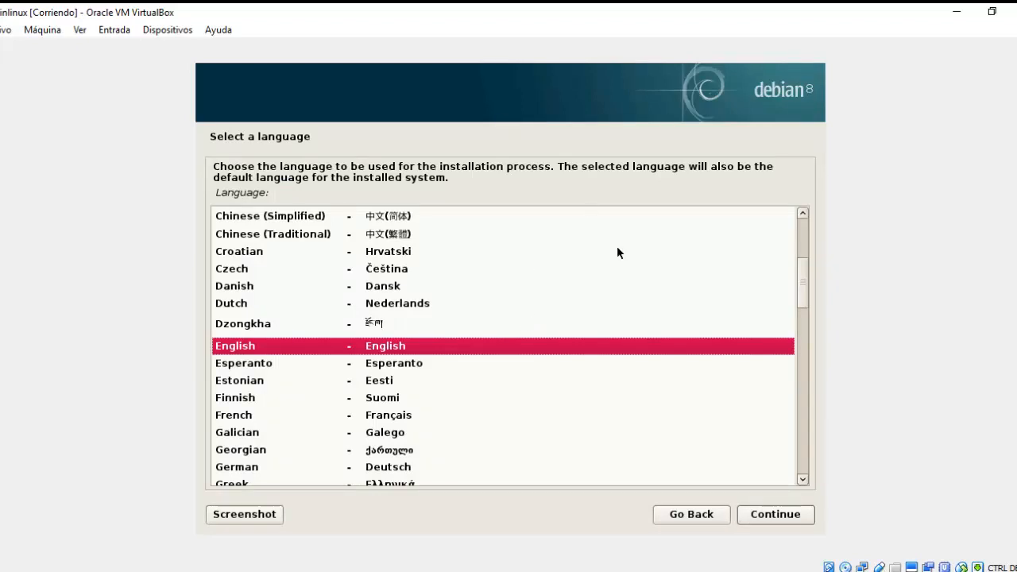
left_click(643, 270)
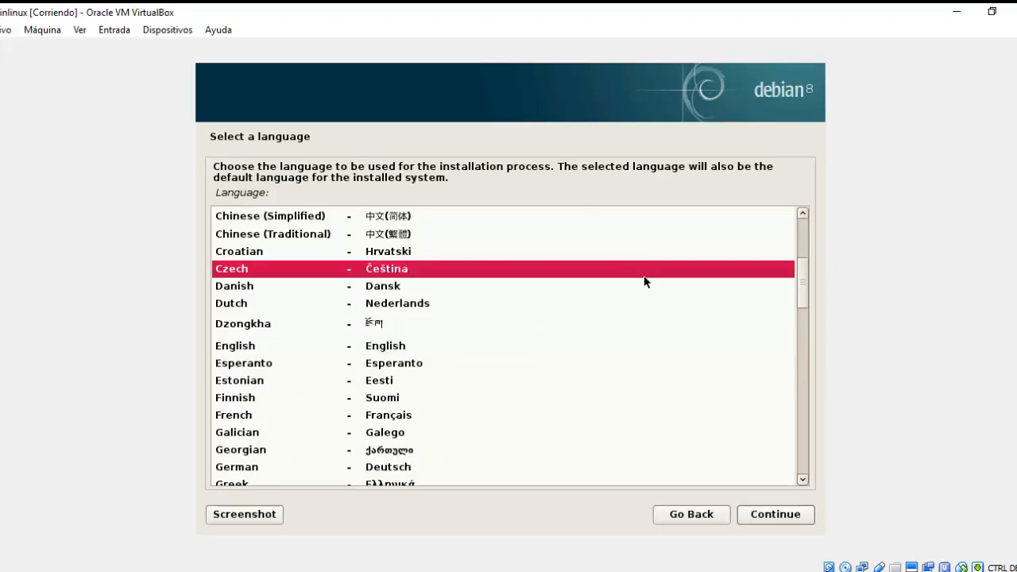
type("e")
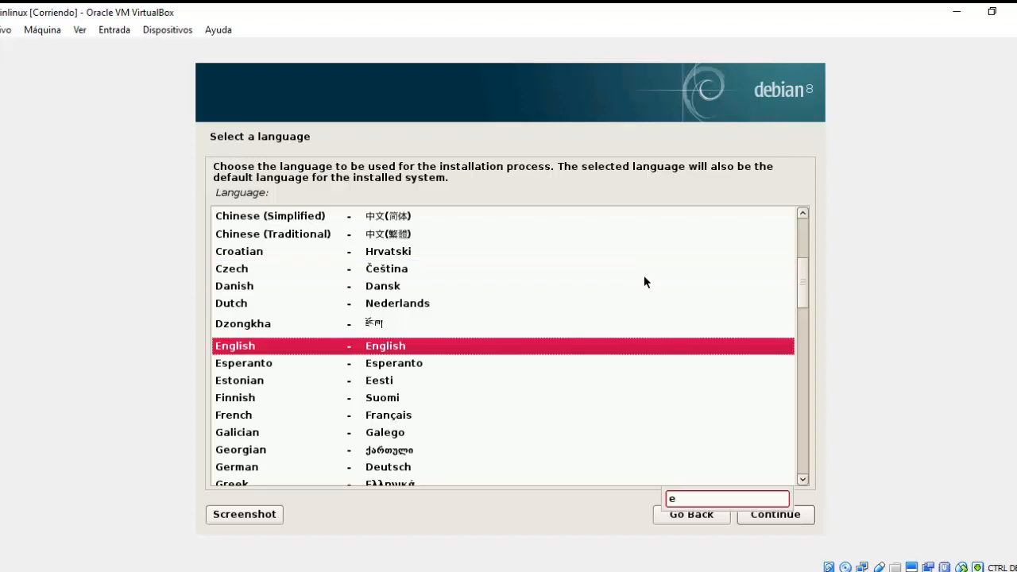
type("s")
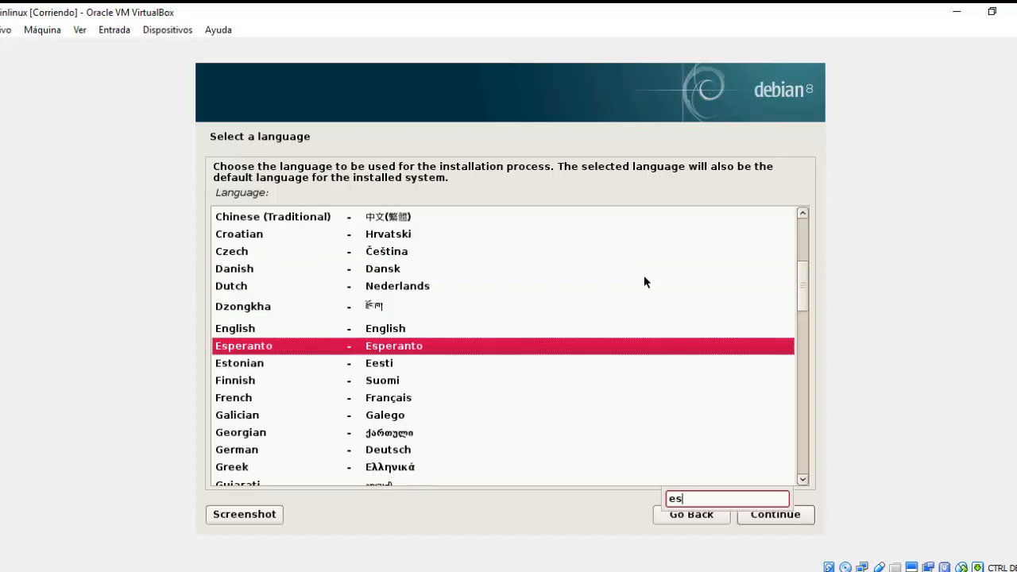
key("BackSpace")
key("BackSpace")
type("s")
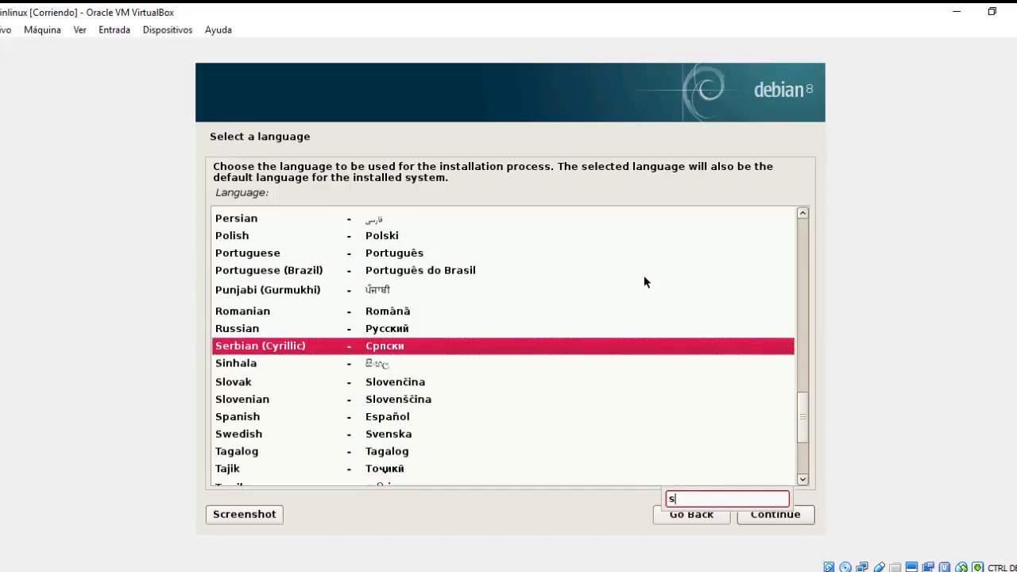
type("p")
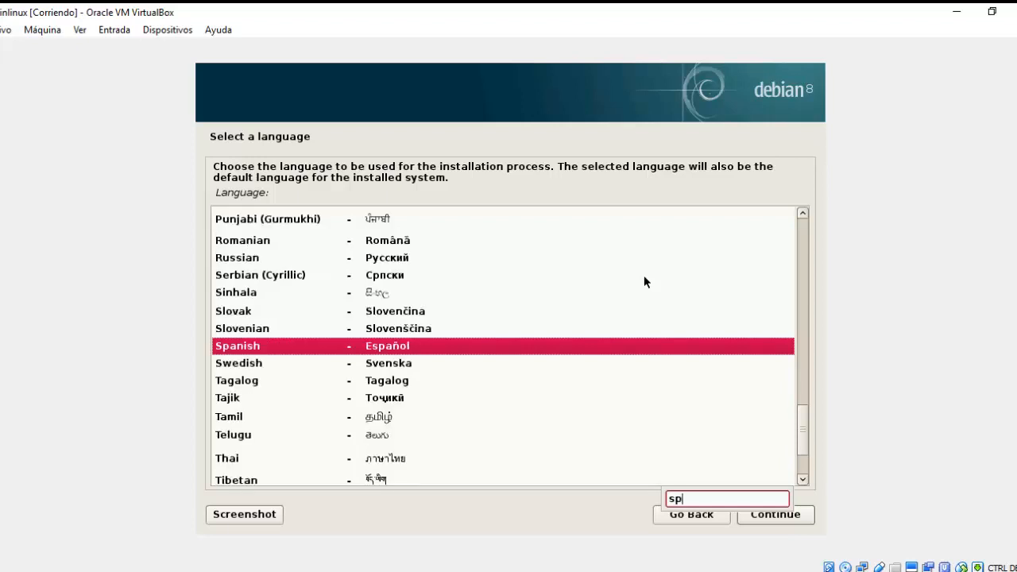
left_click(409, 350)
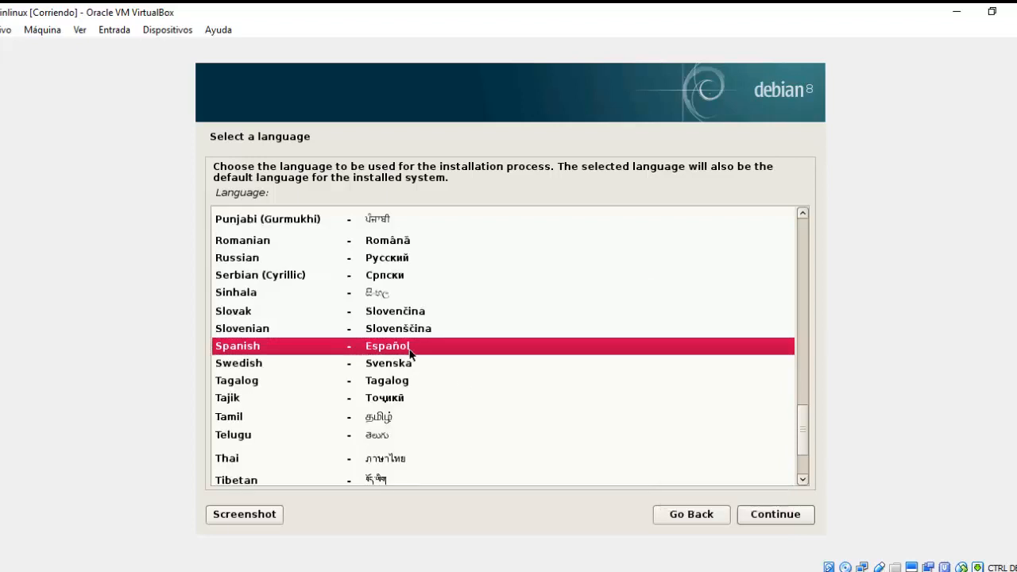
Confirm Spanish, choose El Salvador as the location, and keep the Latinoamericano keyboard.
left_click(755, 516)
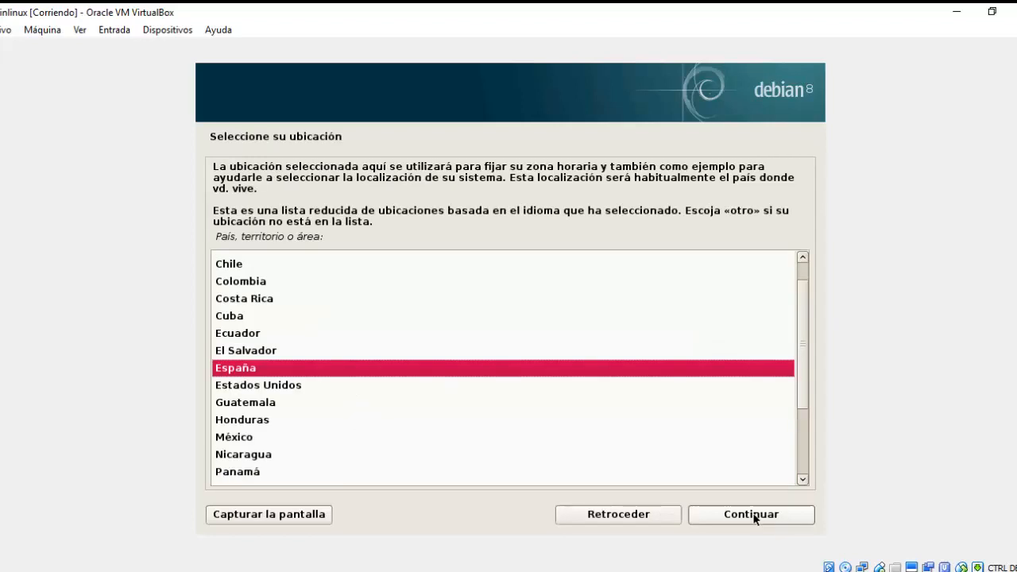
left_click(268, 352)
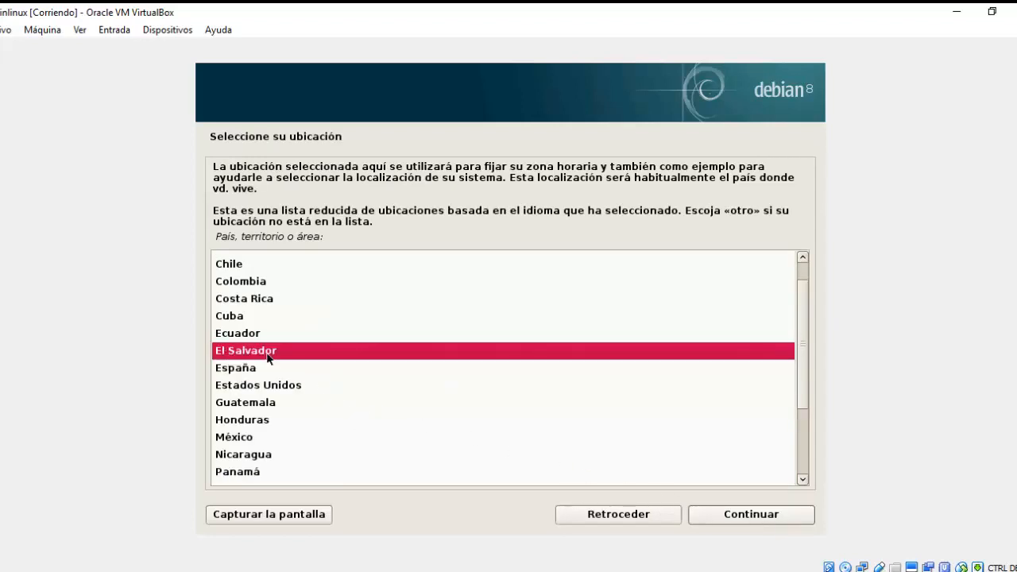
left_click(755, 519)
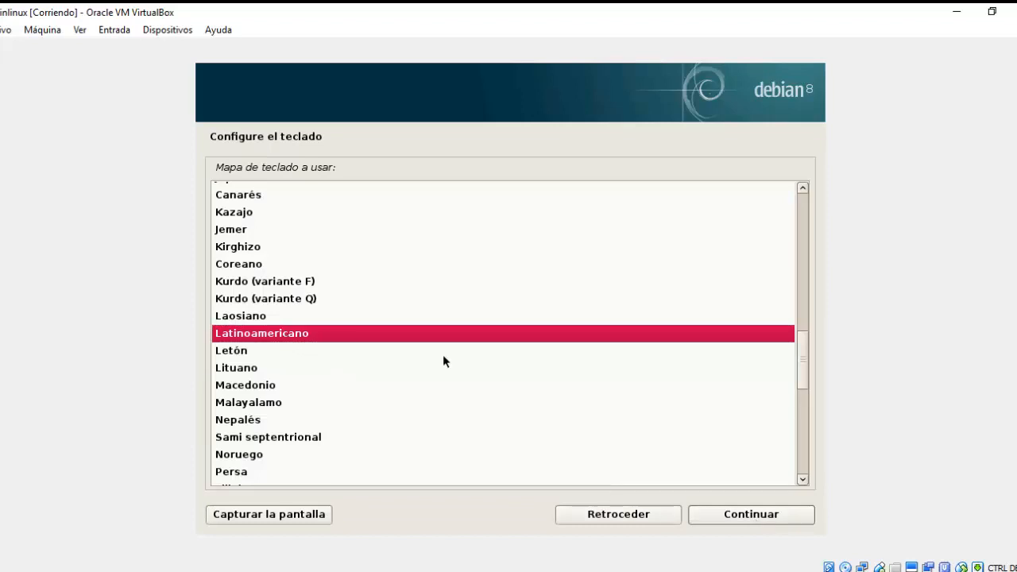
left_click(764, 513)
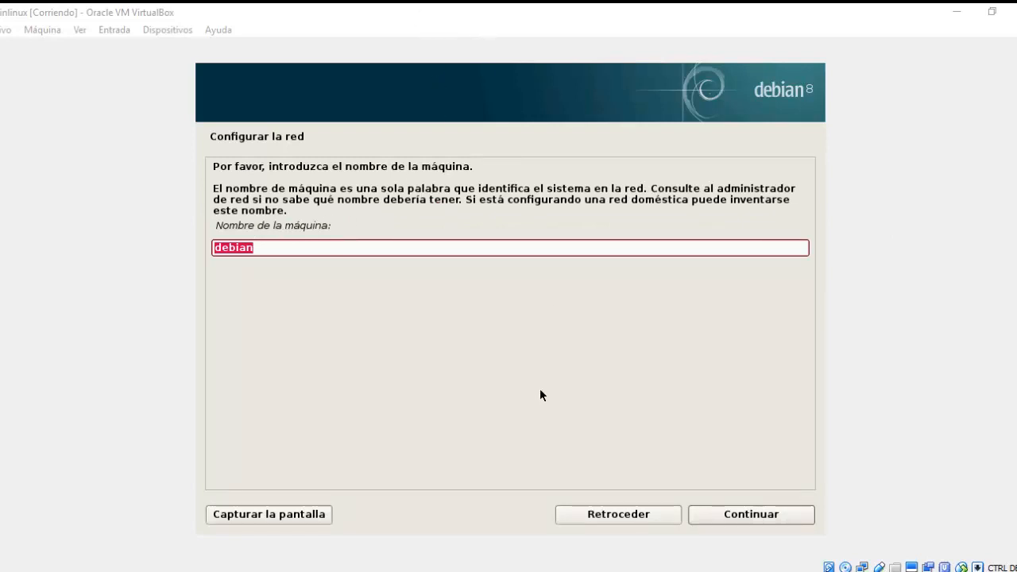
Accept 'debian' as the hostname and continue with an empty domain name.
left_click(726, 519)
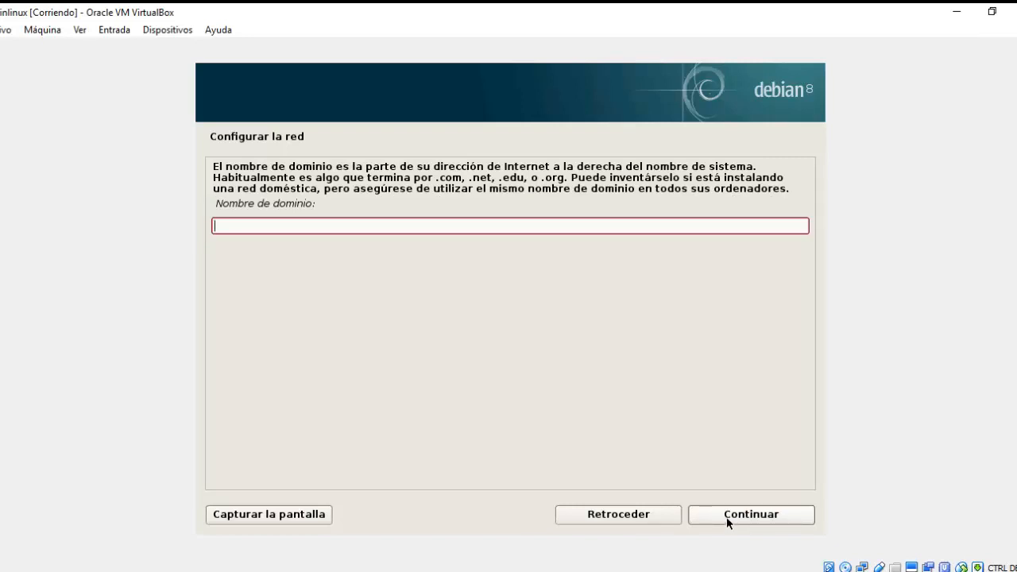
left_click(726, 518)
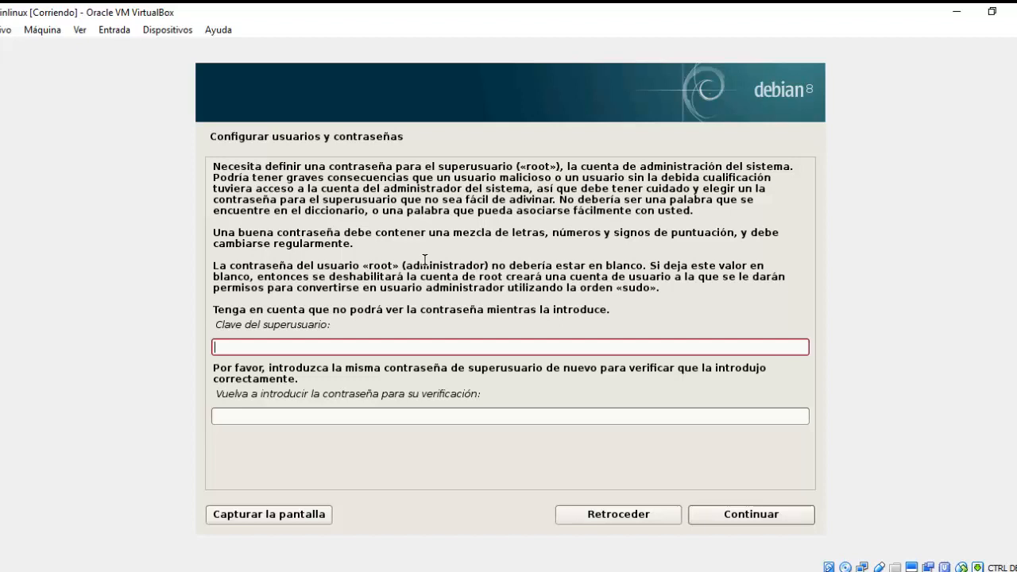
Enter and confirm the root password.
type("●●●●●●●")
key("Tab")
type("●●●●●")
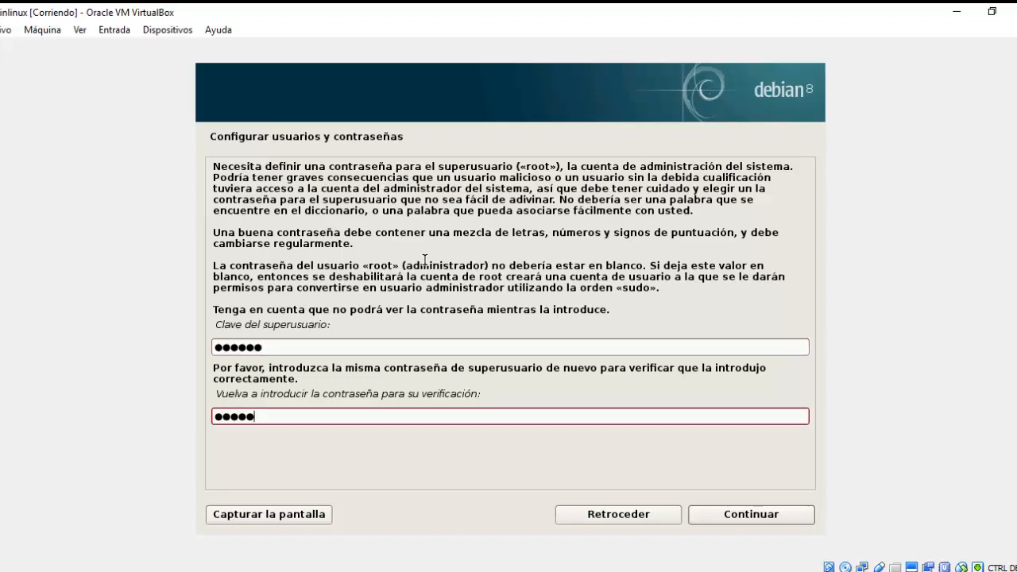
type("●")
left_click(740, 518)
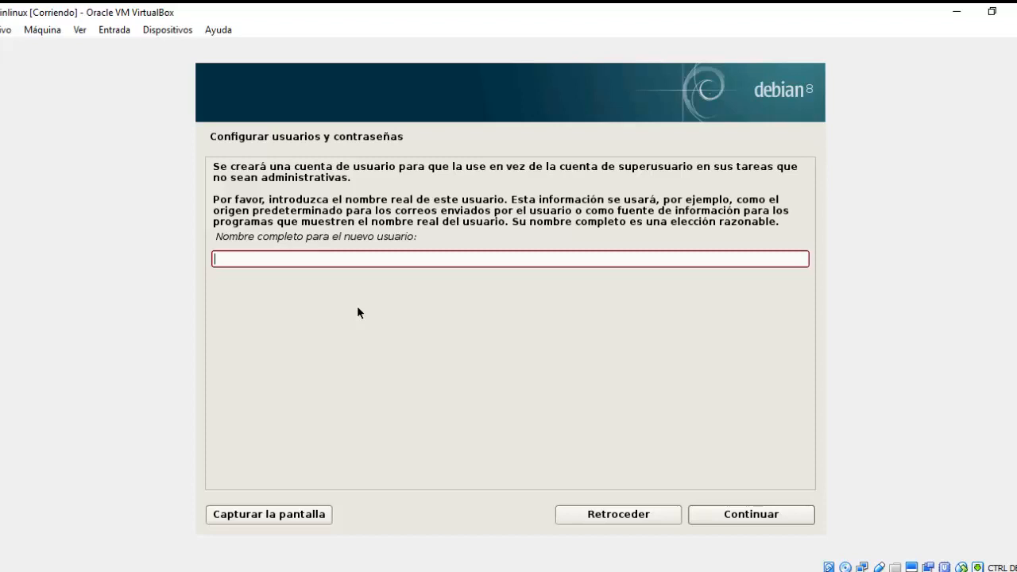
Create the user: enter the full name, accept the suggested username, set and confirm its password.
type("Josue")
left_click(742, 518)
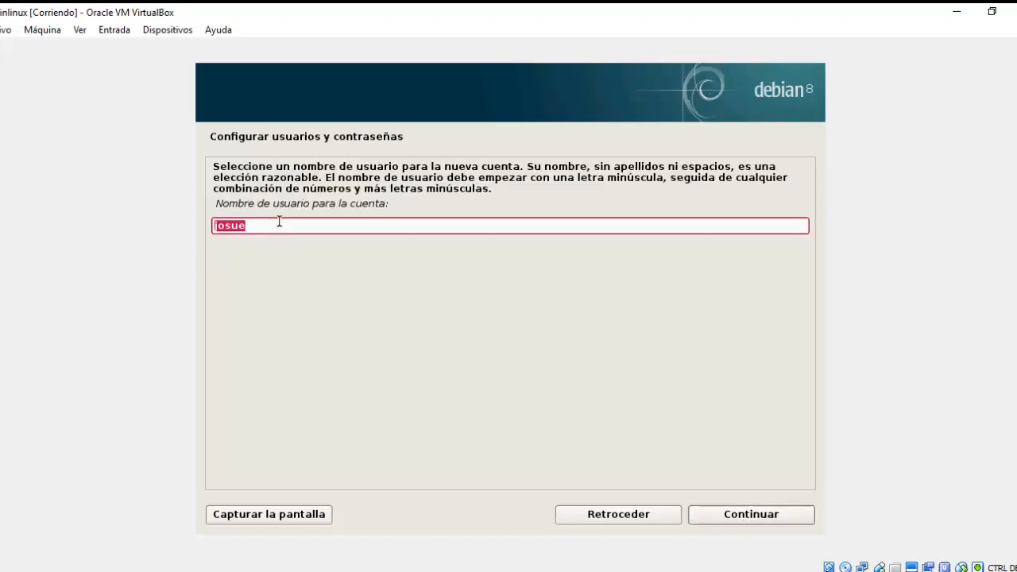
left_click(749, 516)
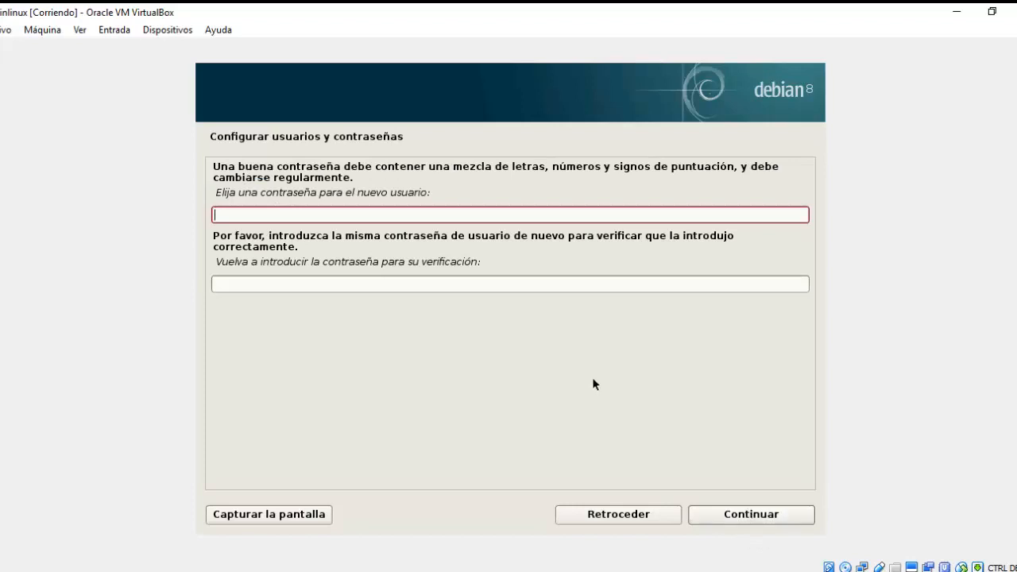
type("******")
key("Tab")
type("******")
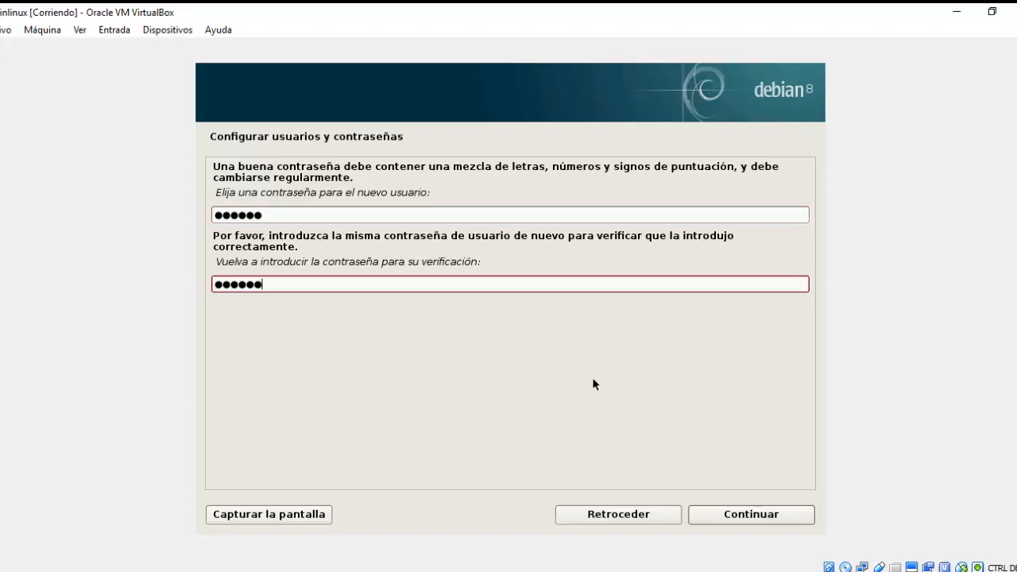
left_click(755, 514)
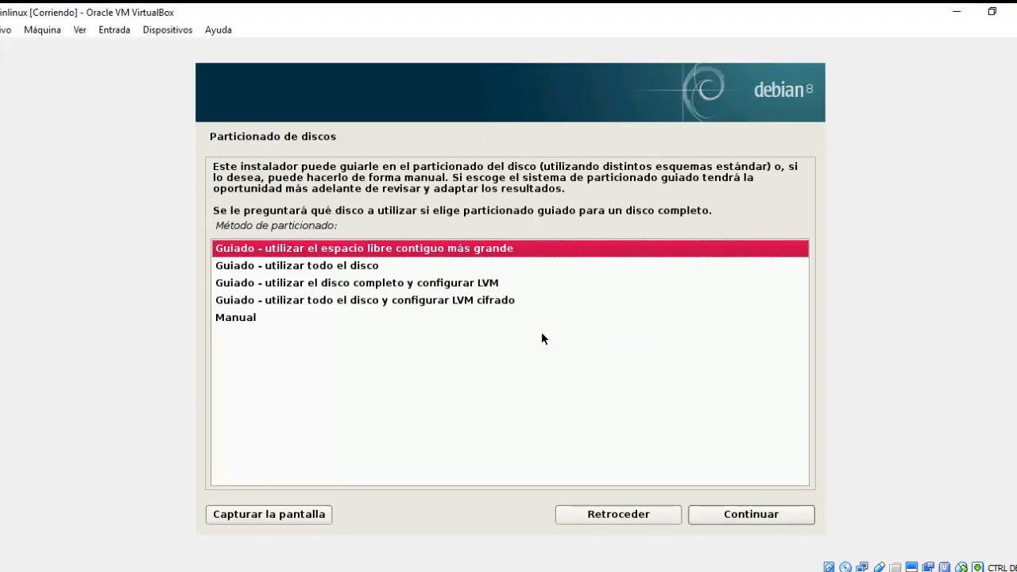
Select Manual as the partitioning method and continue.
left_click(348, 321)
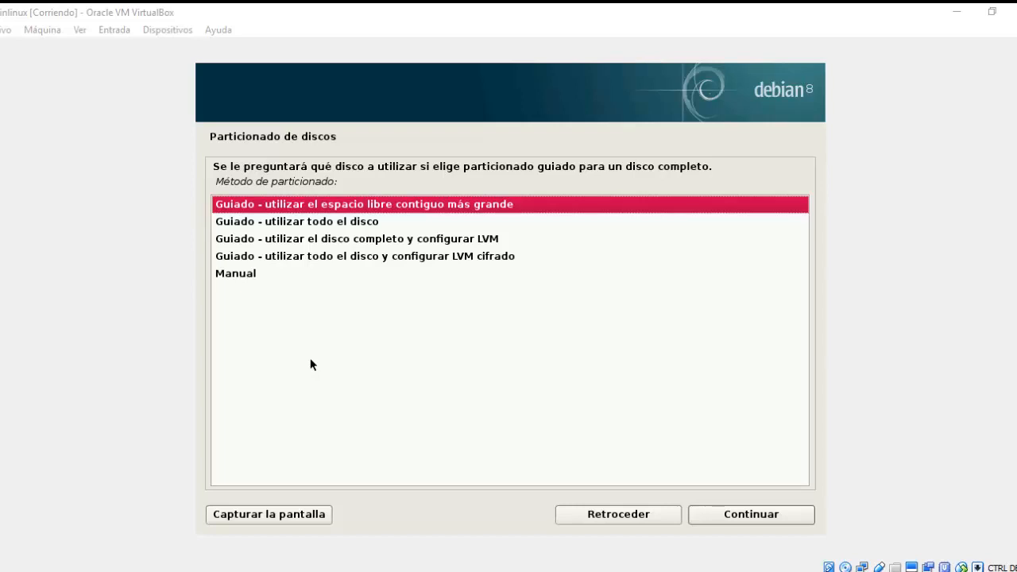
left_click(271, 279)
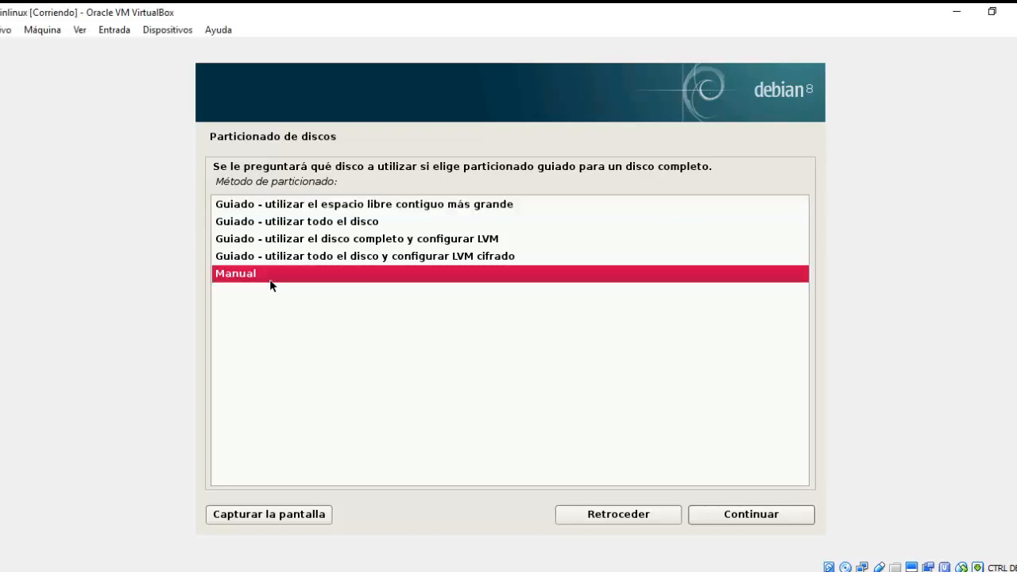
left_click(732, 514)
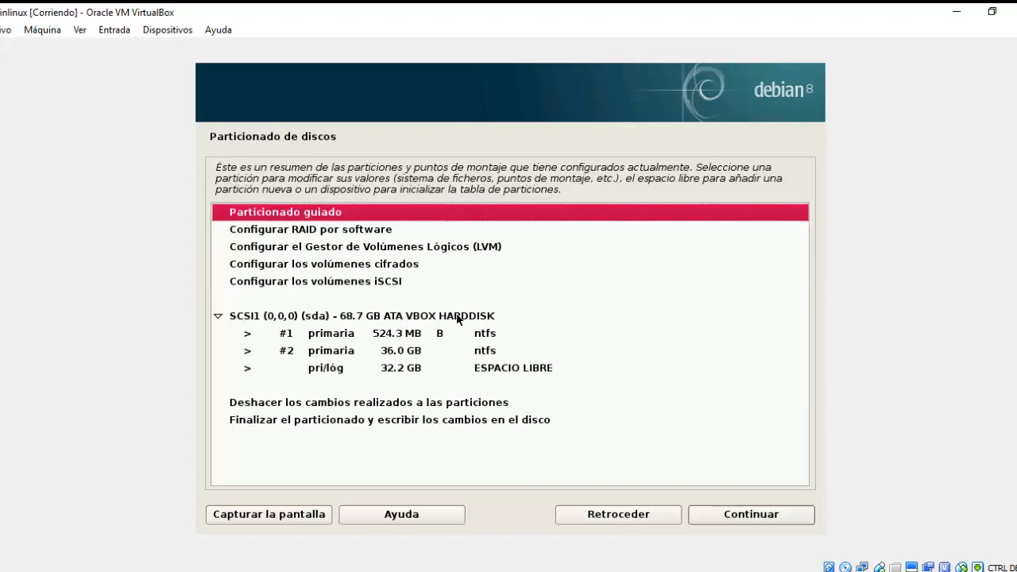
Inspect the 68.7 GB disk, 36.0 GB NTFS partition and 32.2 GB free space, then open Particionado guiado.
left_click(248, 321)
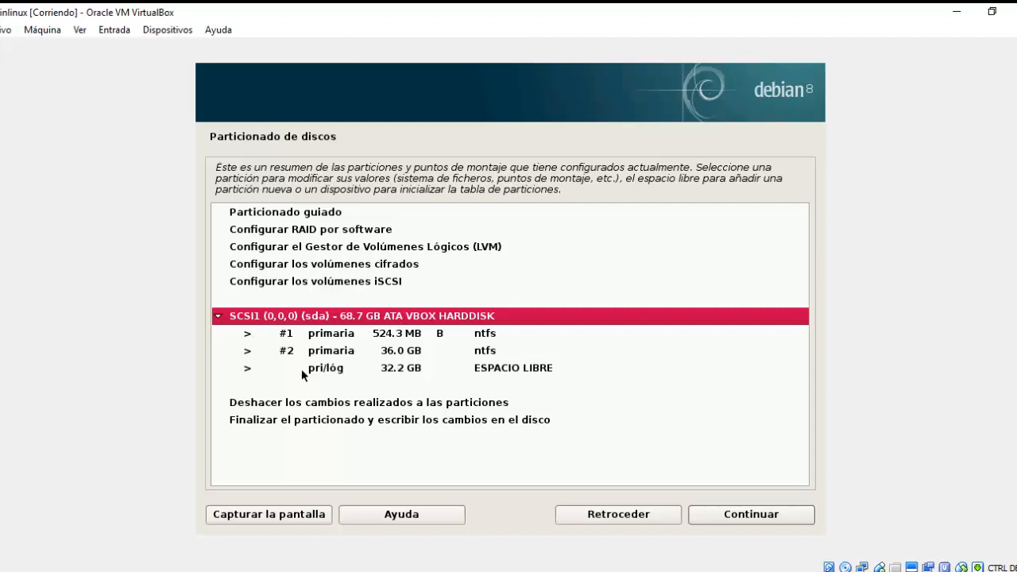
left_click(392, 359)
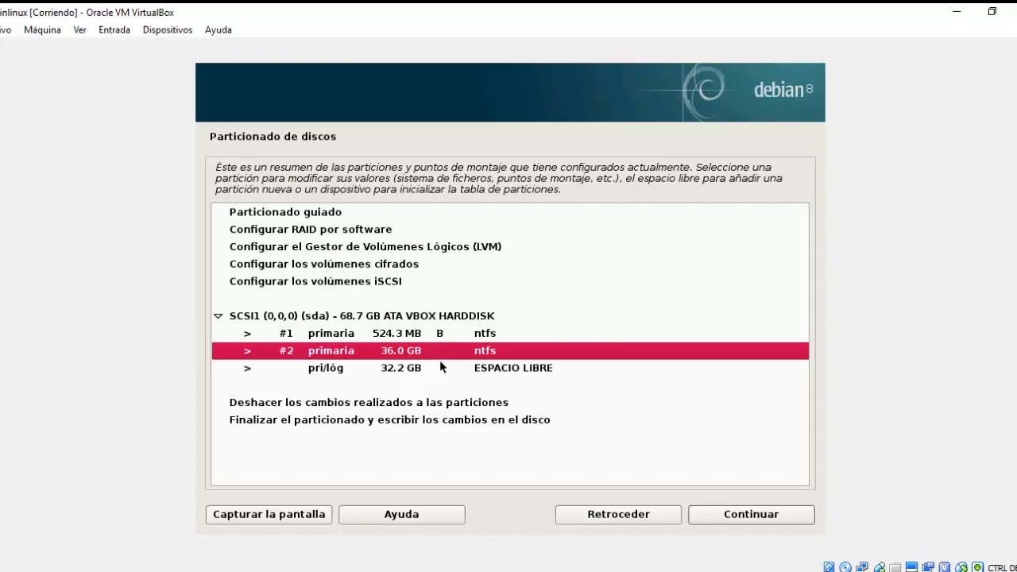
left_click(440, 367)
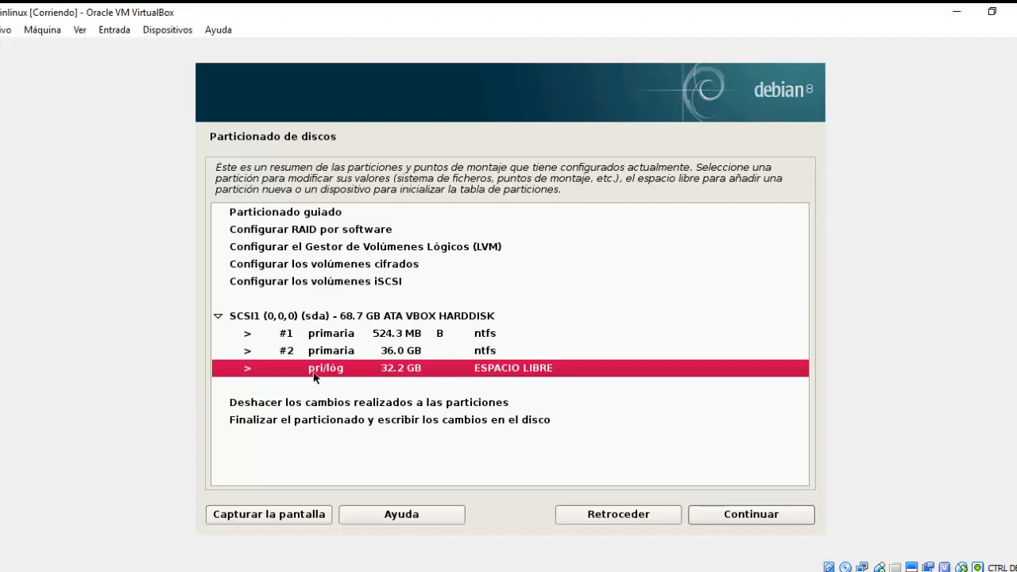
left_click(277, 214)
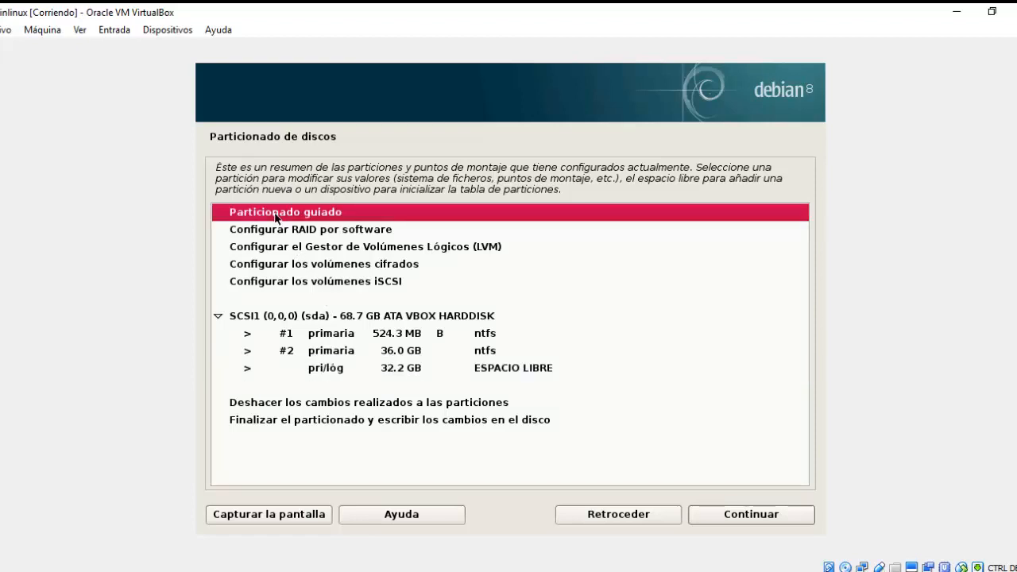
double_click(267, 216)
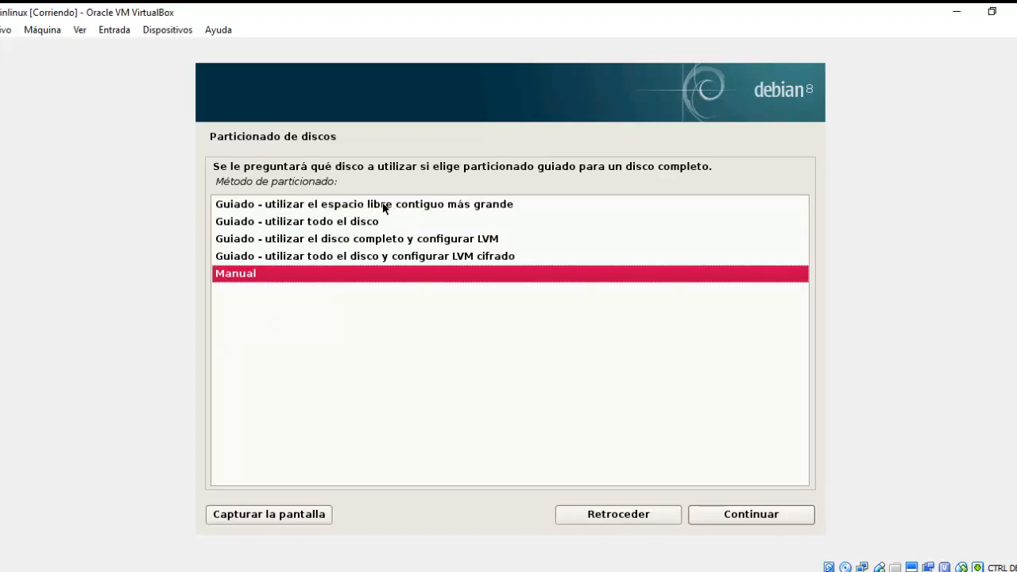
Choose guided partitioning using the largest contiguous free space on sda.
left_click(465, 206)
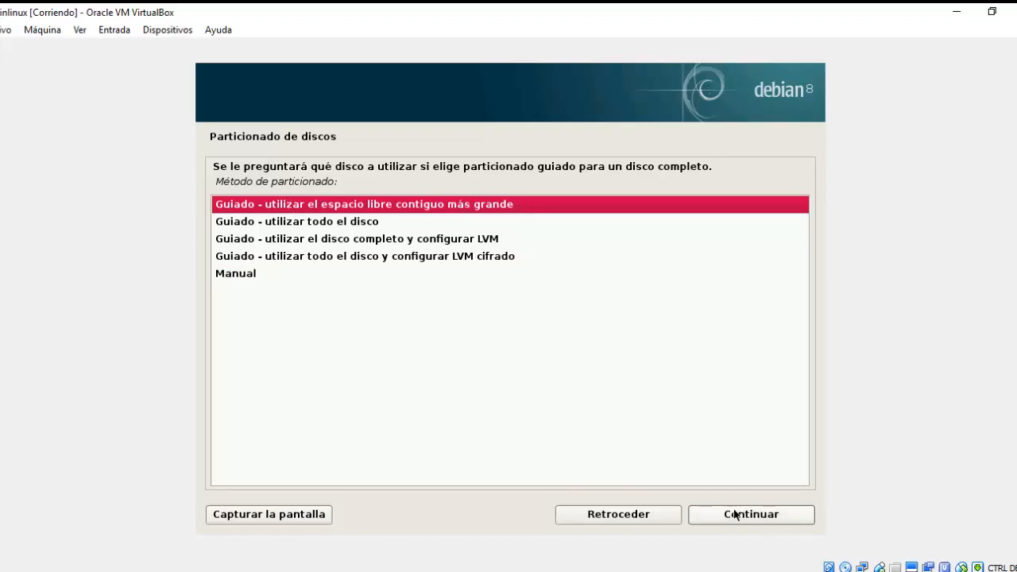
left_click(735, 512)
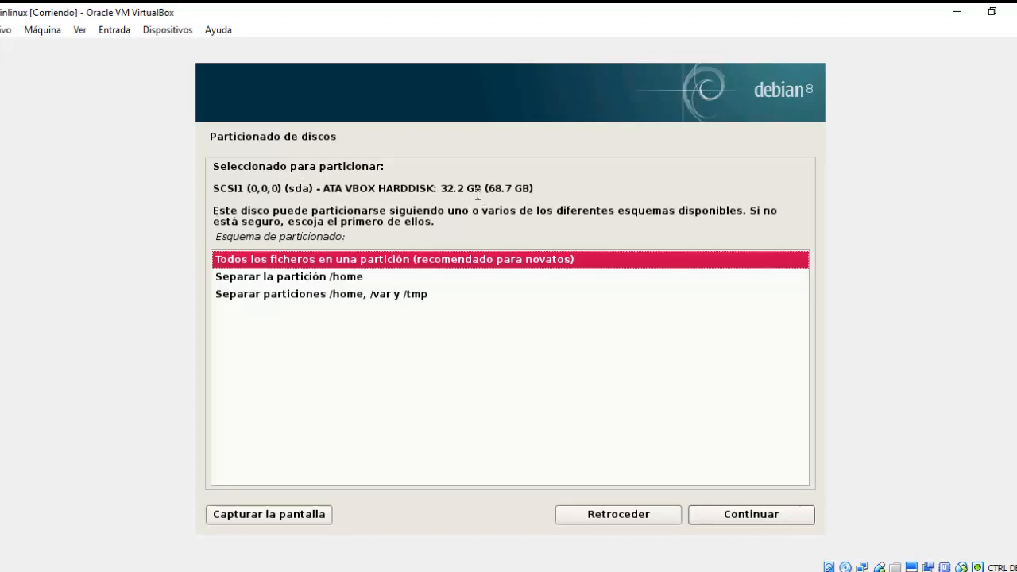
left_click_drag(446, 189, 533, 191)
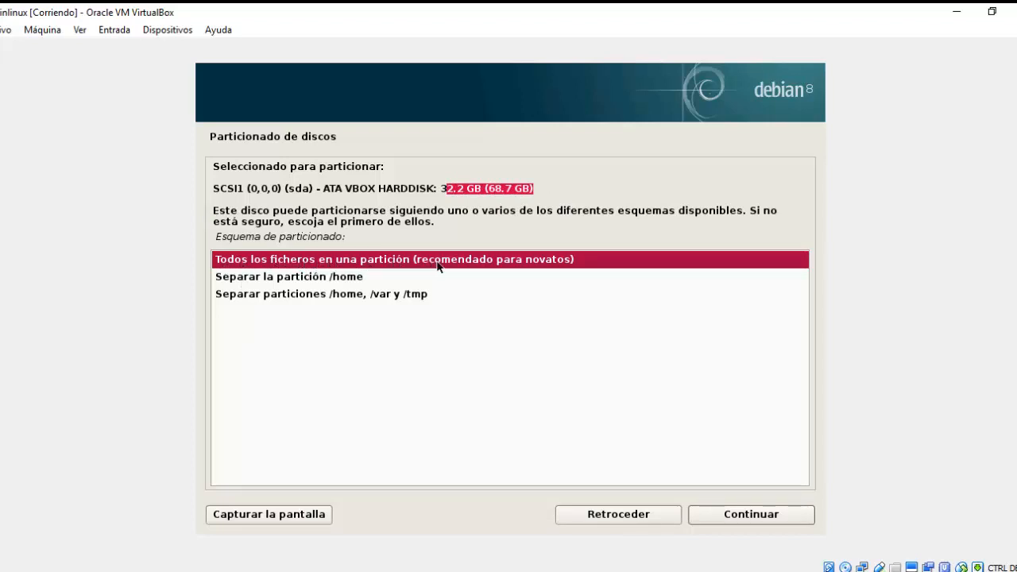
Apply the 'Todos los ficheros en una partición' scheme to the 32.2 GB free space.
left_click(272, 278)
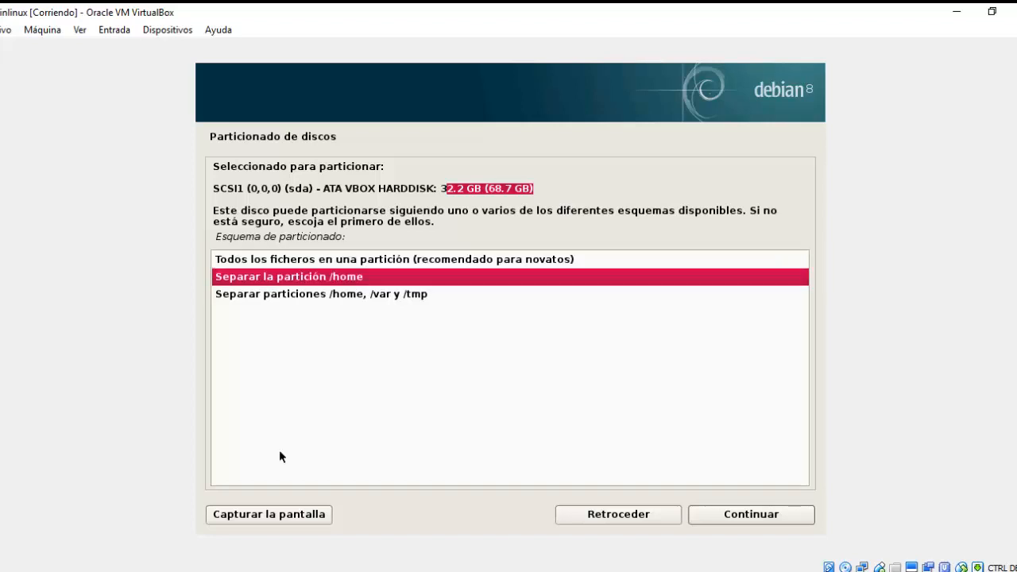
left_click(269, 296)
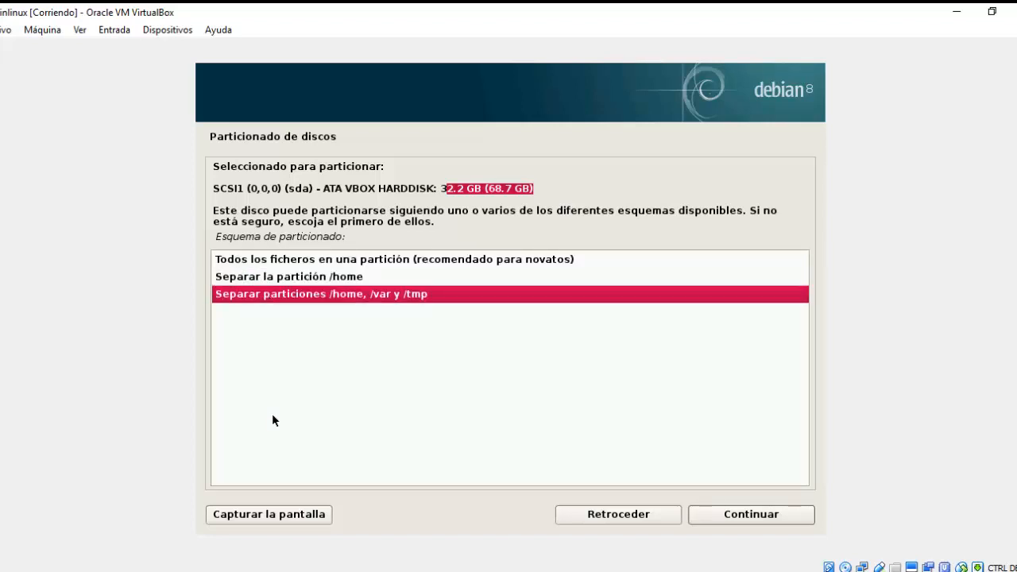
left_click(302, 265)
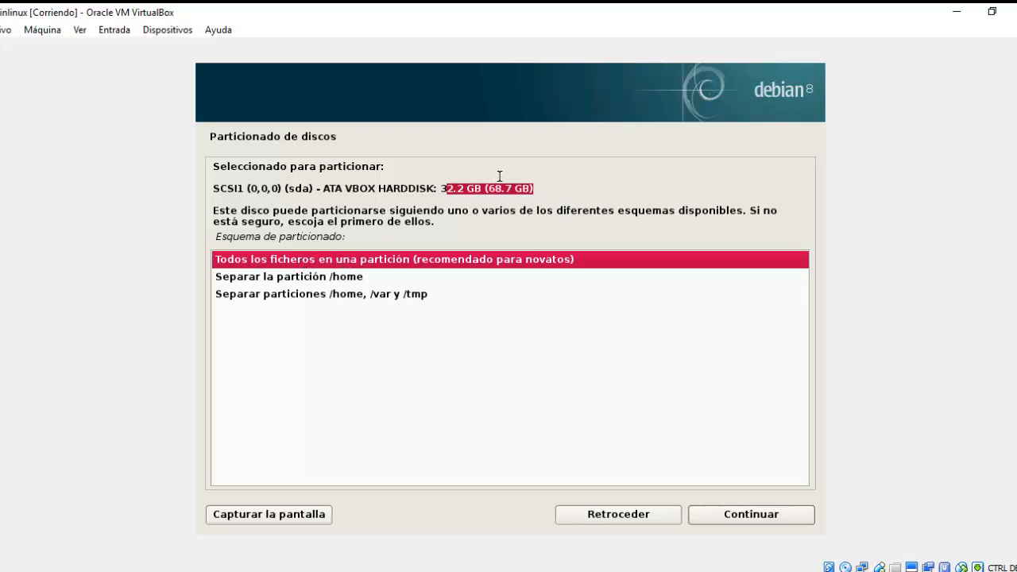
left_click(439, 190)
left_click_drag(439, 191, 485, 188)
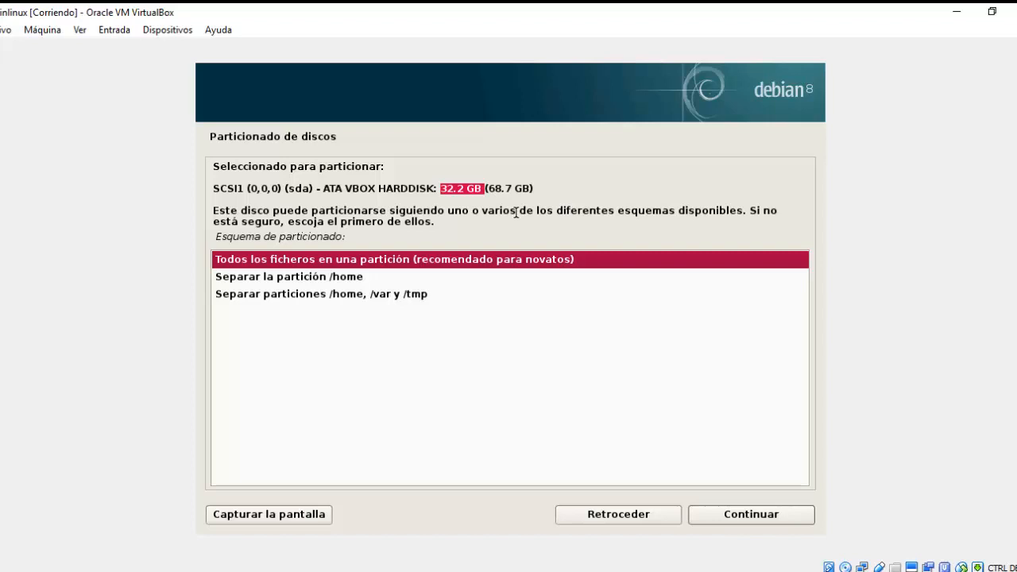
left_click(749, 520)
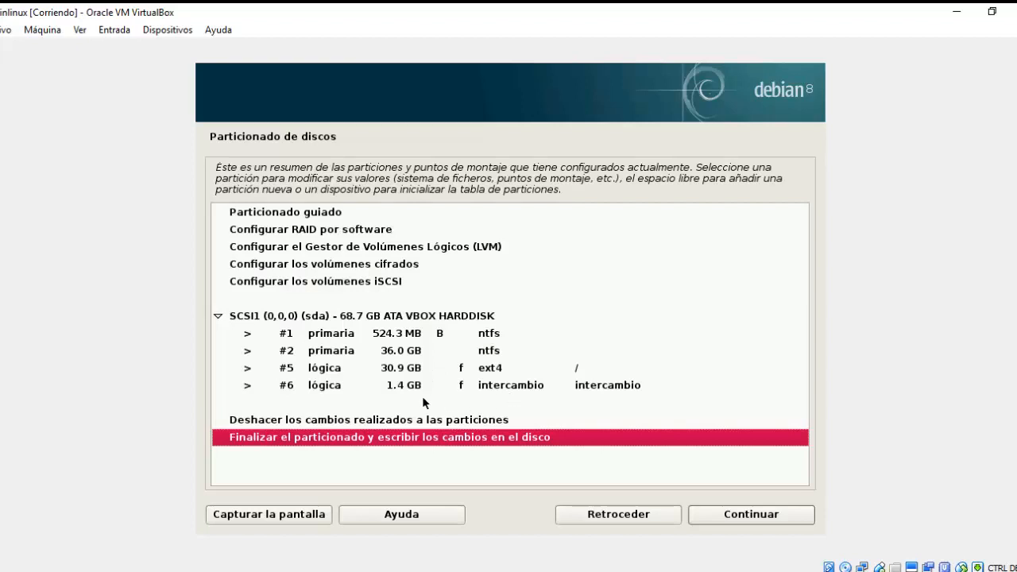
Review the new partitions: #5 as ext4 root and #6 as swap.
left_click(400, 373)
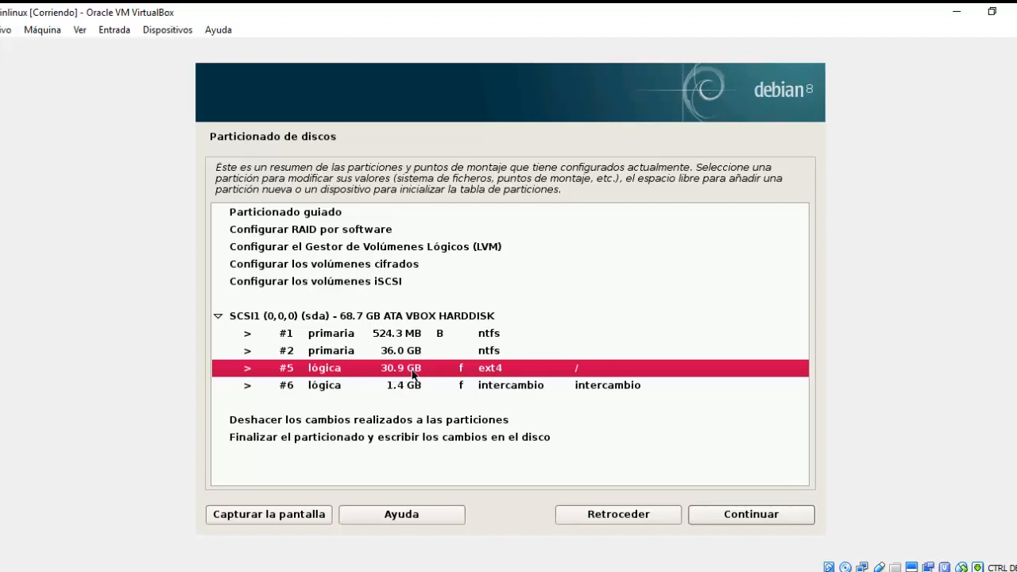
left_click(330, 389)
left_click(328, 375)
left_click(310, 387)
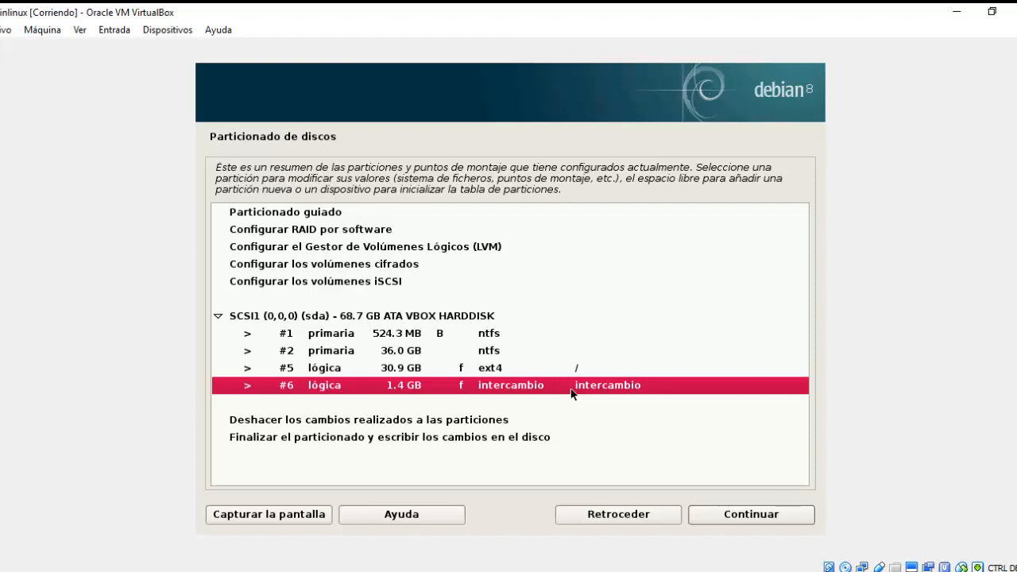
Recheck partitions #5 and #6, then select 'Finalizar el particionado y escribir los cambios en el disco'.
left_click(455, 372)
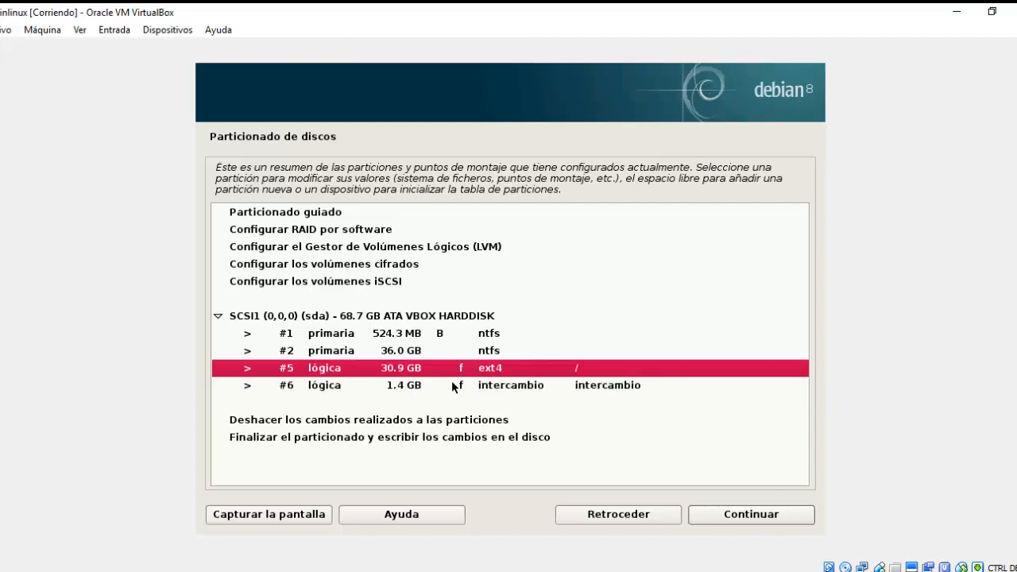
left_click(453, 385)
left_click(411, 370)
left_click(403, 383)
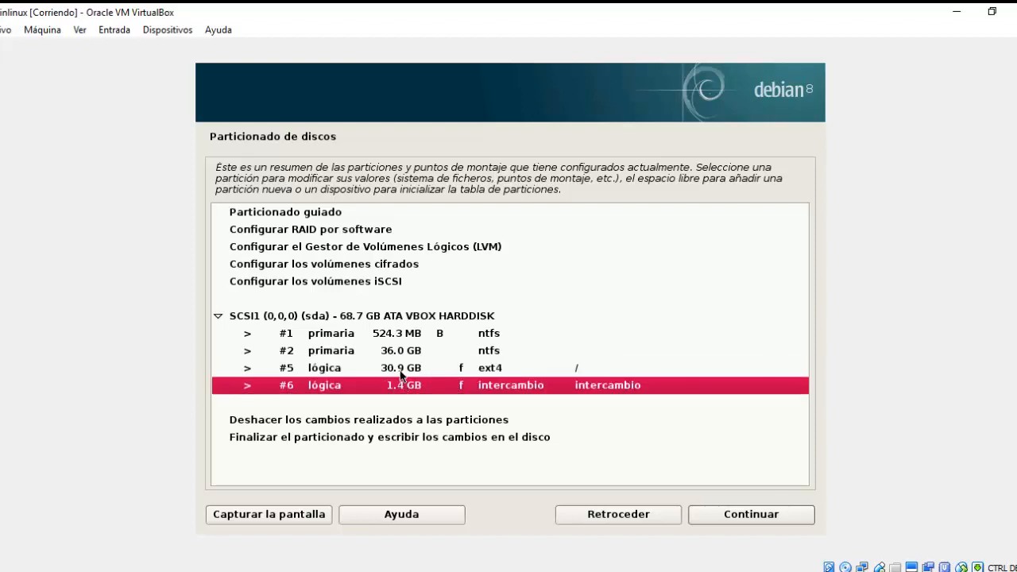
left_click(402, 370)
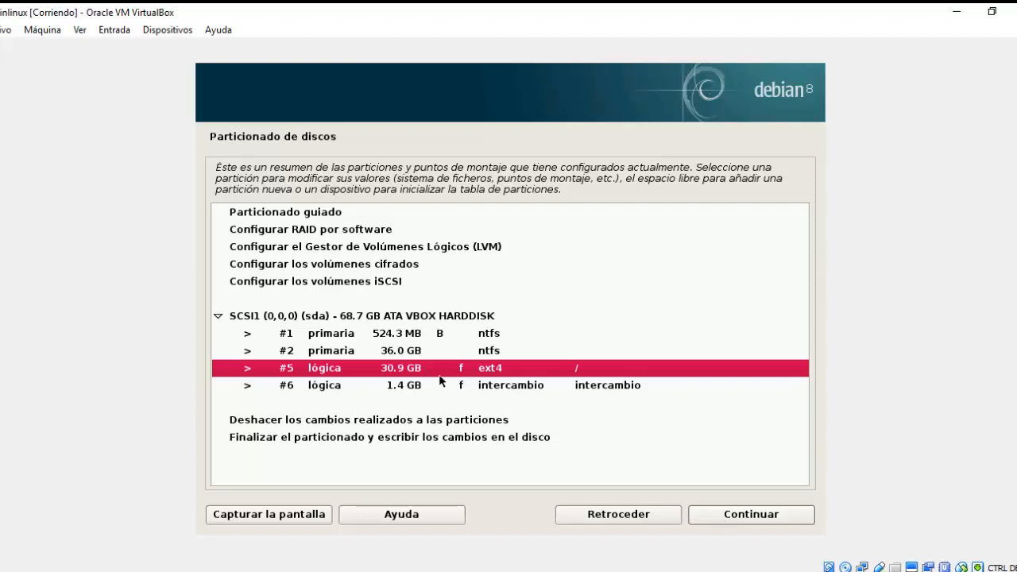
left_click(407, 387)
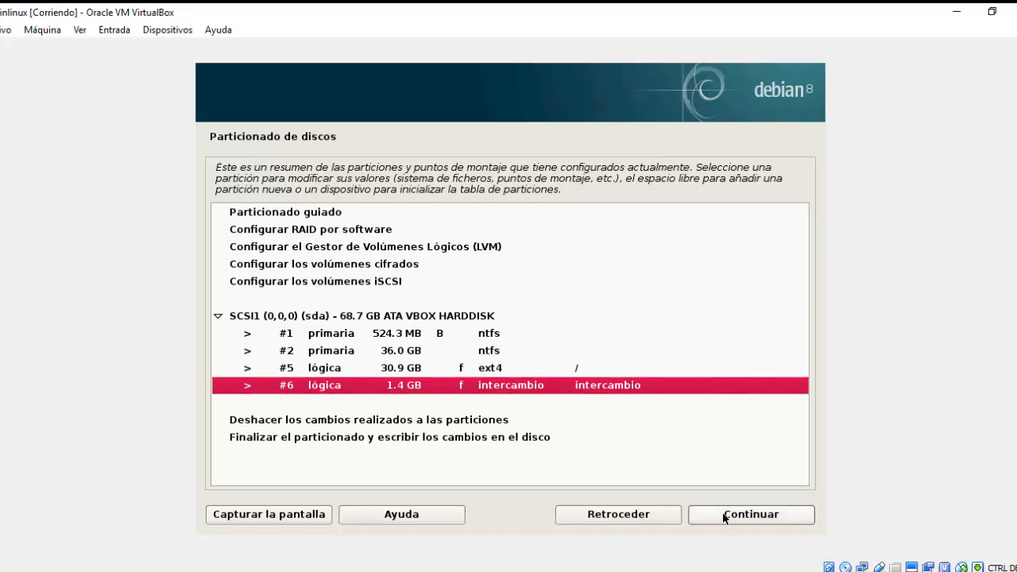
left_click(285, 437)
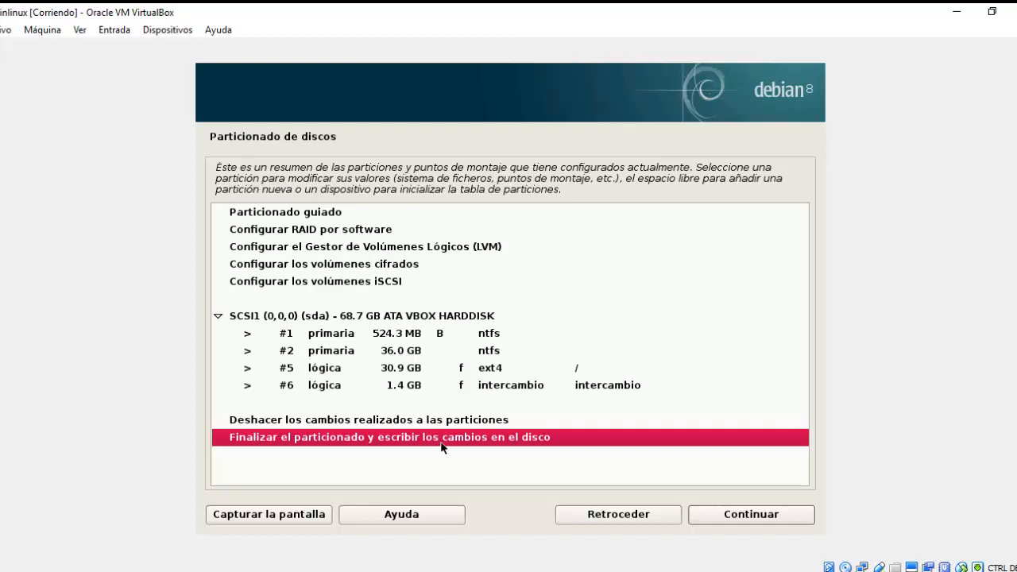
left_click(715, 514)
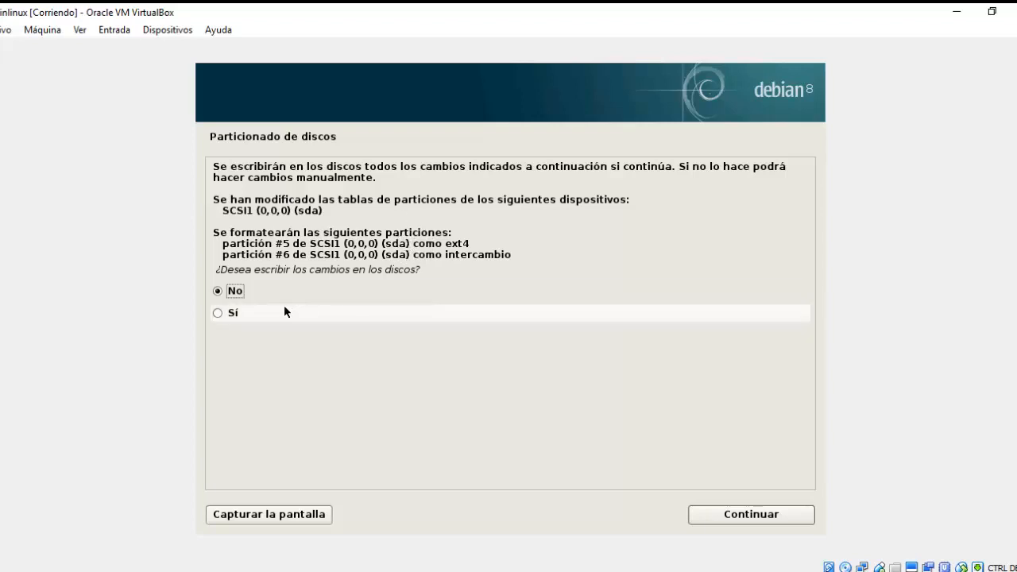
Answer 'Sí' to write the ext4 and swap partitions to disk.
left_click(255, 311)
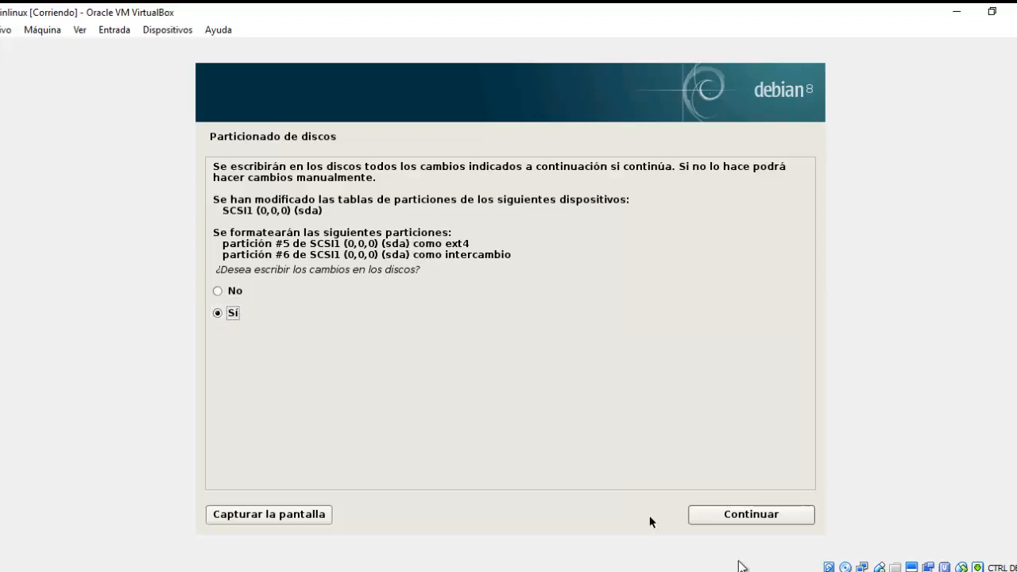
left_click(766, 518)
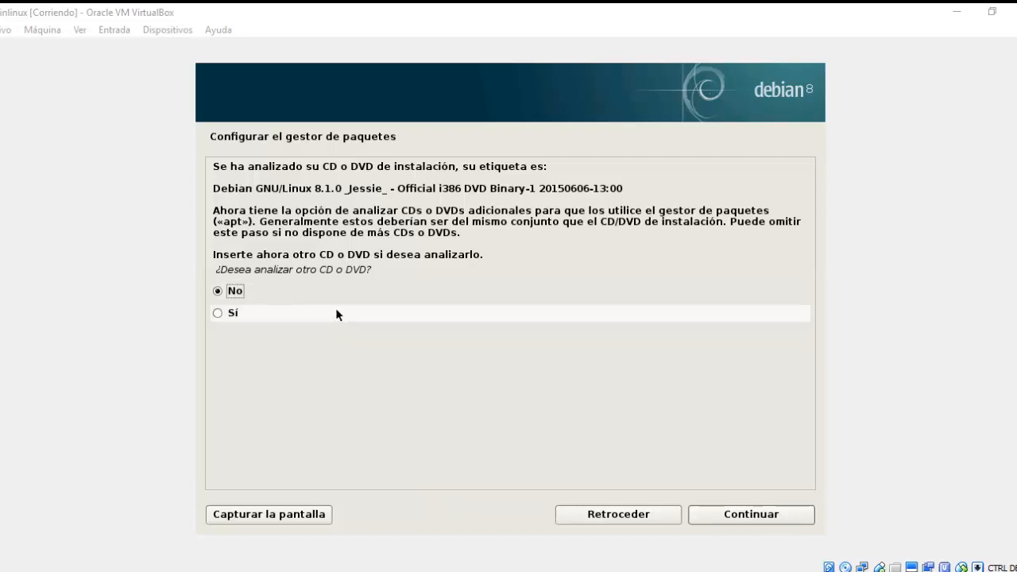
Decline scanning another CD/DVD, using a network mirror, and joining the popularity contest.
left_click(707, 514)
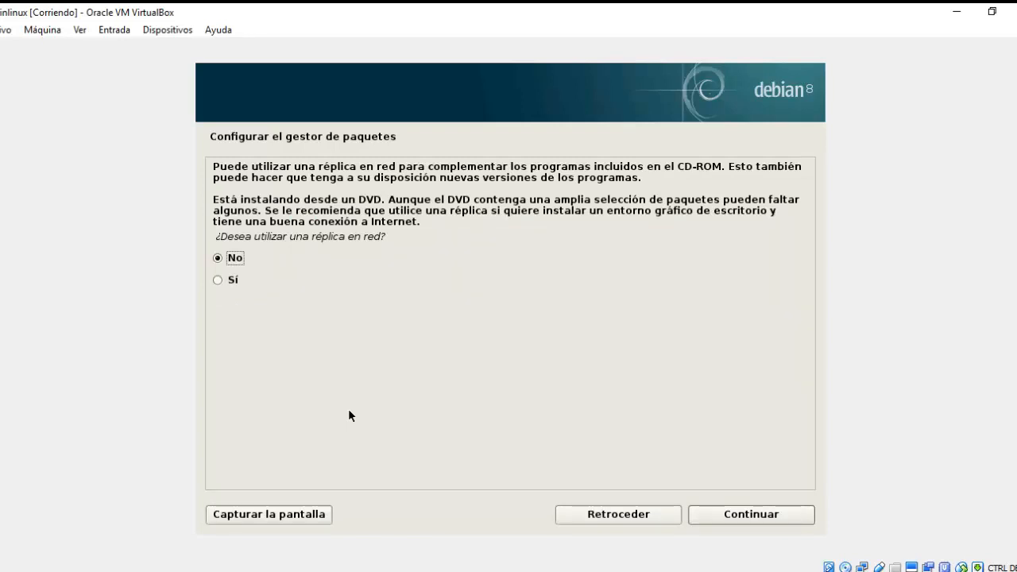
left_click(729, 513)
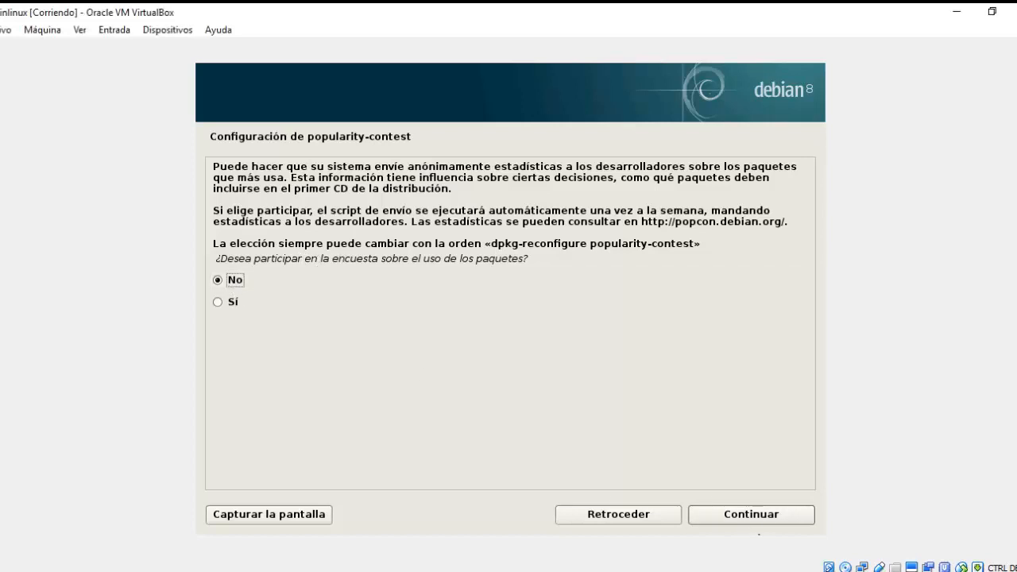
left_click(753, 509)
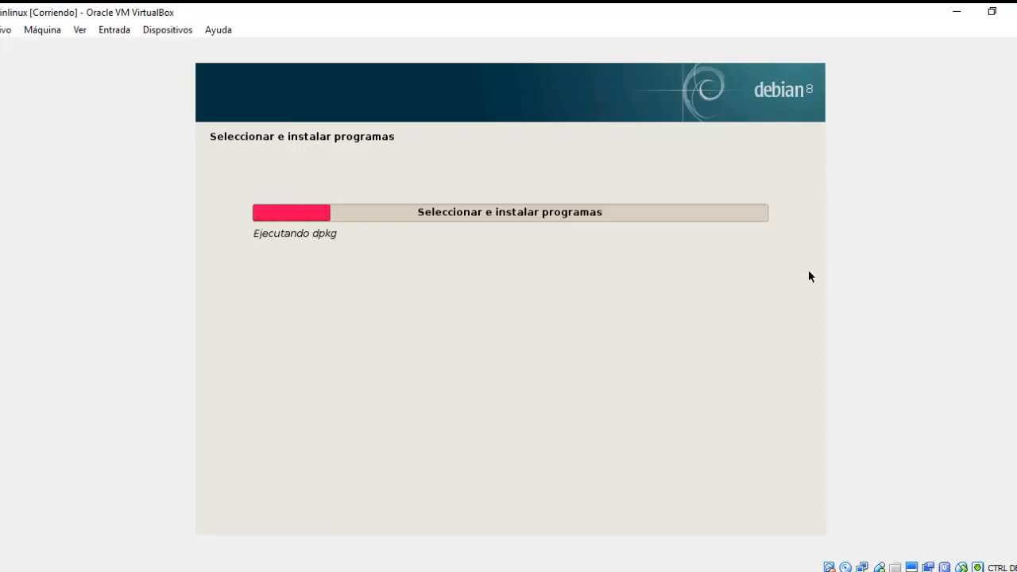
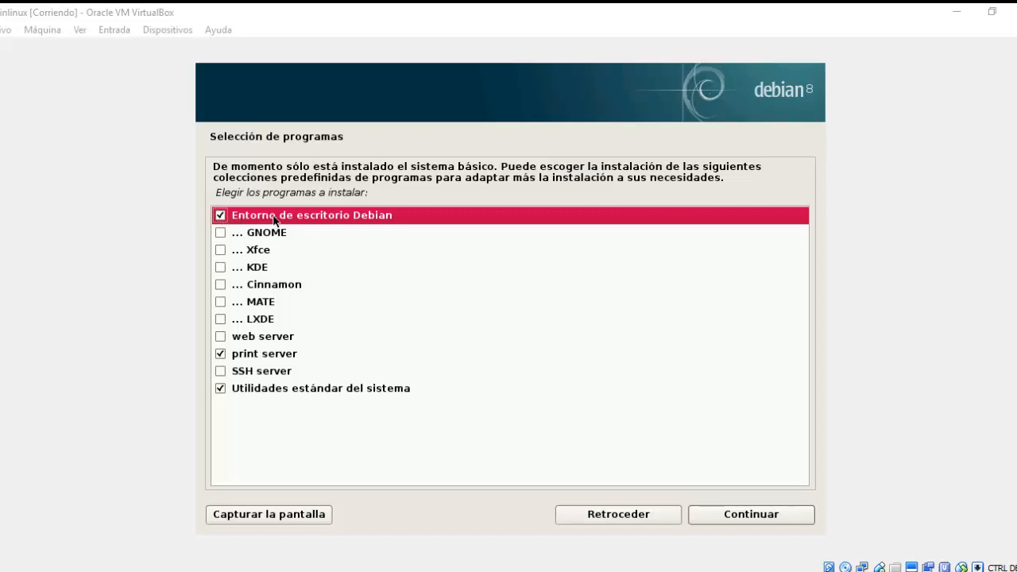
Tick Xfce in the Debian software selection and continue with the installation.
left_click(221, 250)
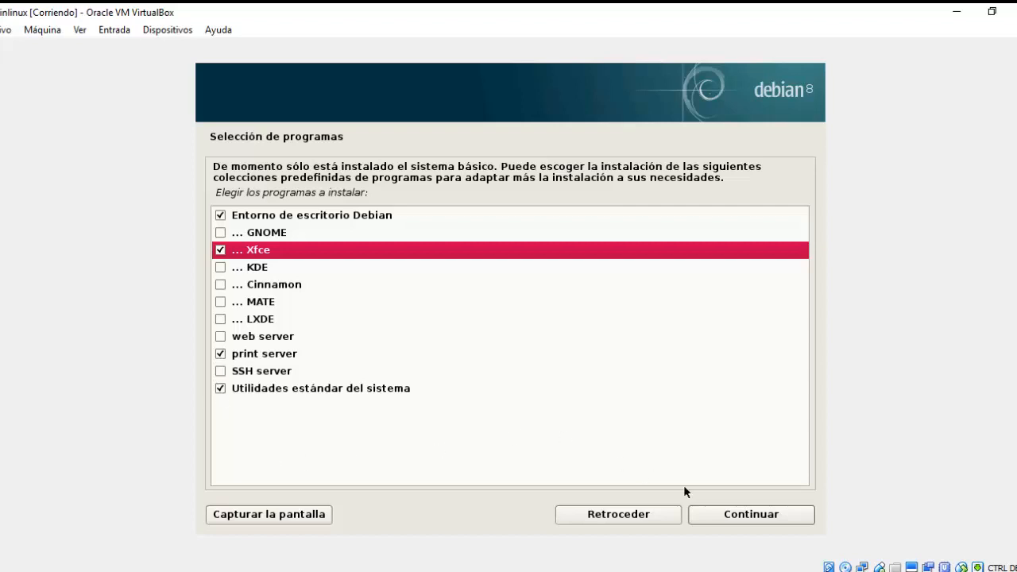
left_click(724, 517)
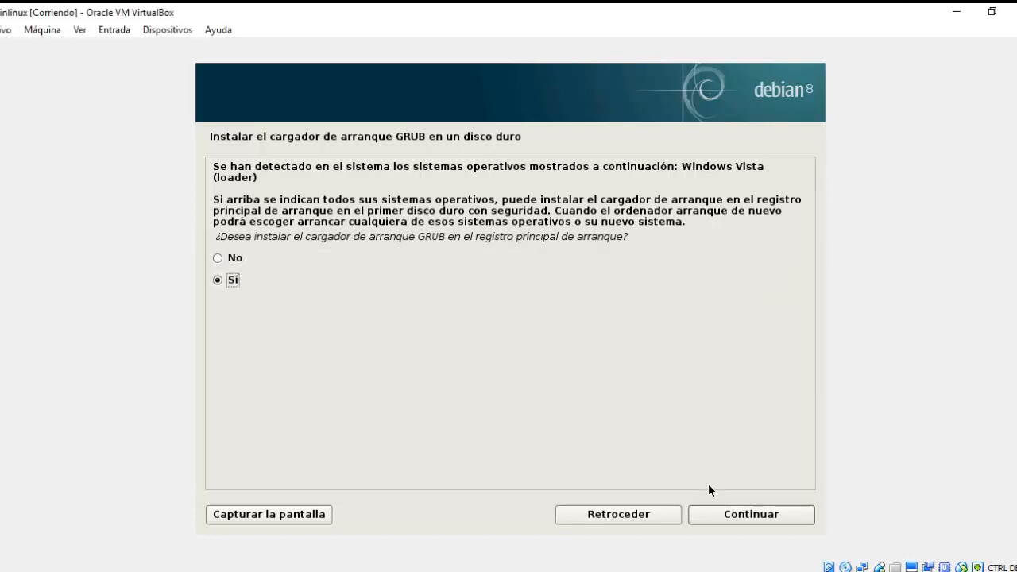
Install the GRUB boot loader to the master boot record on /dev/sda.
left_click(720, 511)
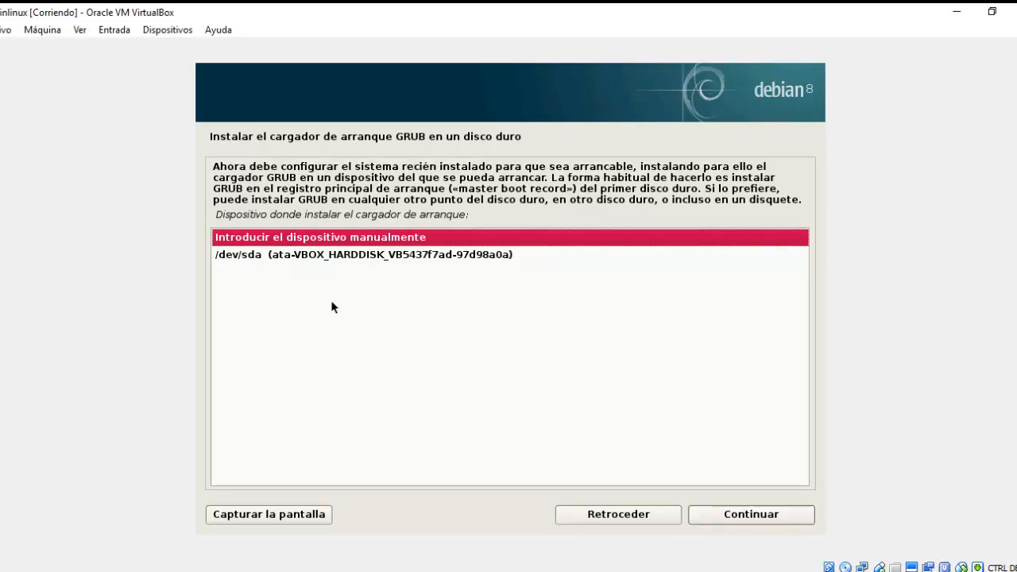
left_click(308, 256)
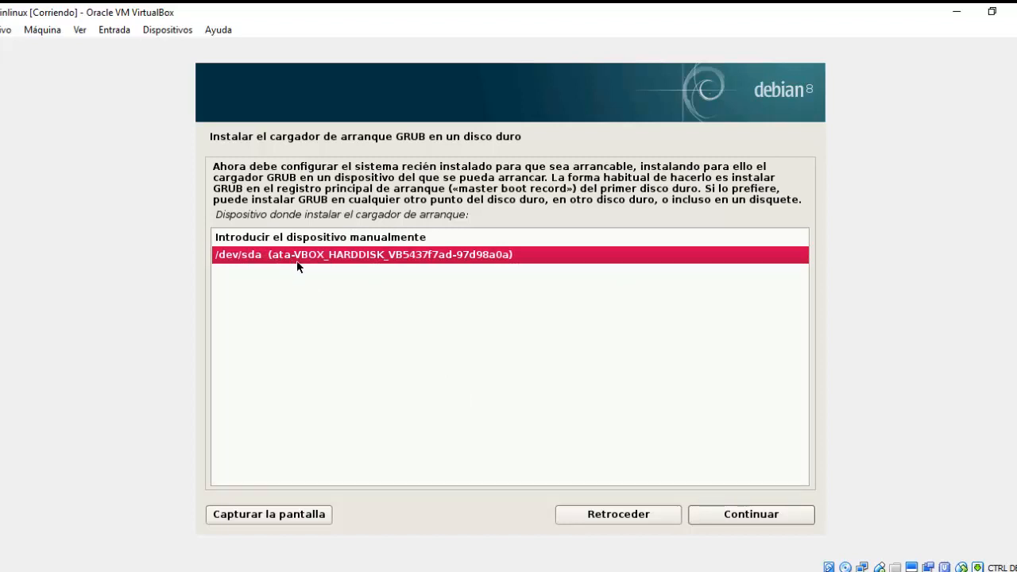
left_click(767, 521)
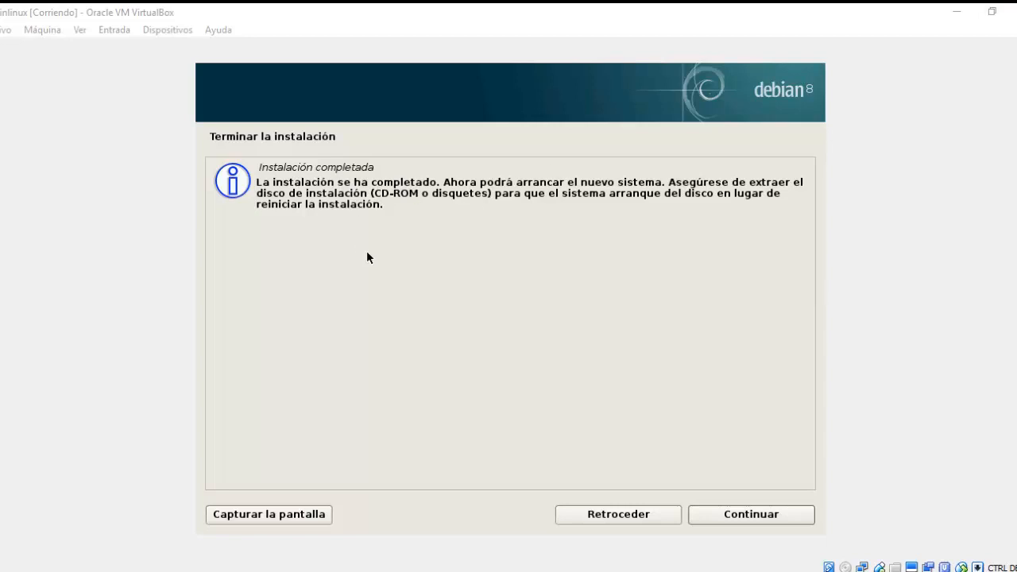
Confirm the 'Instalación completada' screen so the VM reboots into GRUB.
left_click(713, 517)
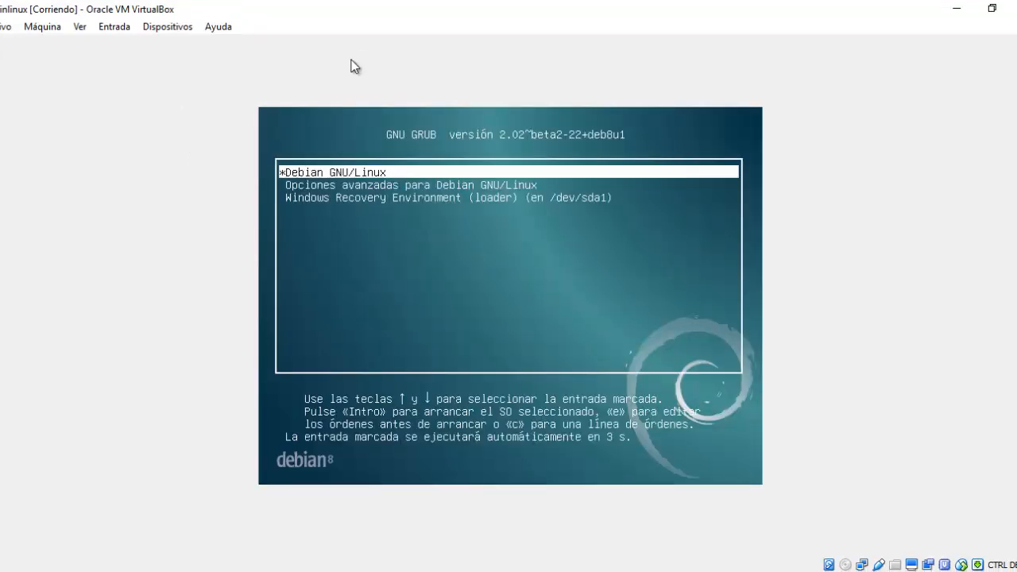
Stop the GRUB countdown, browse the boot entries, and boot Debian GNU/Linux.
key("Down")
key("Up")
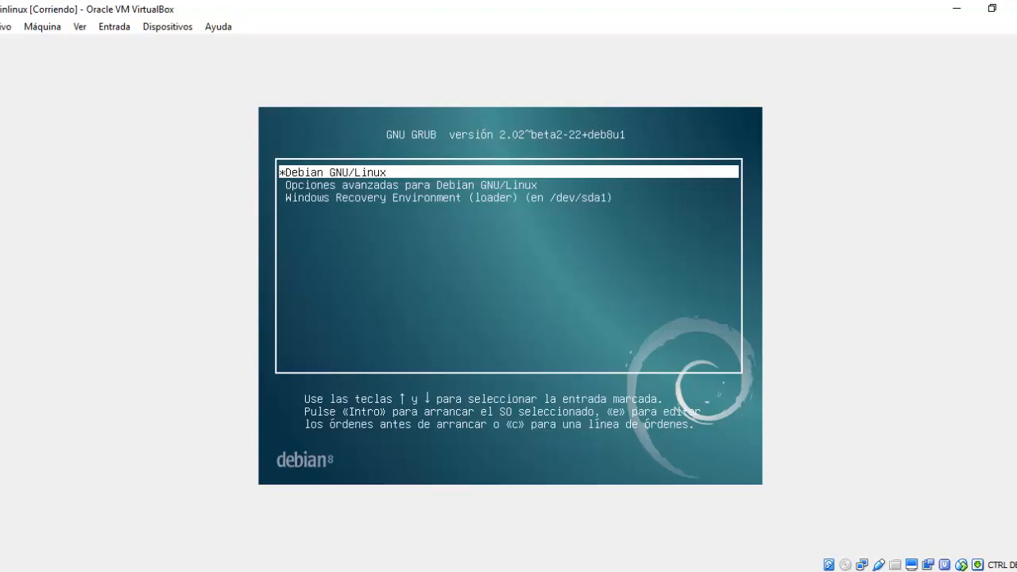
key("Down")
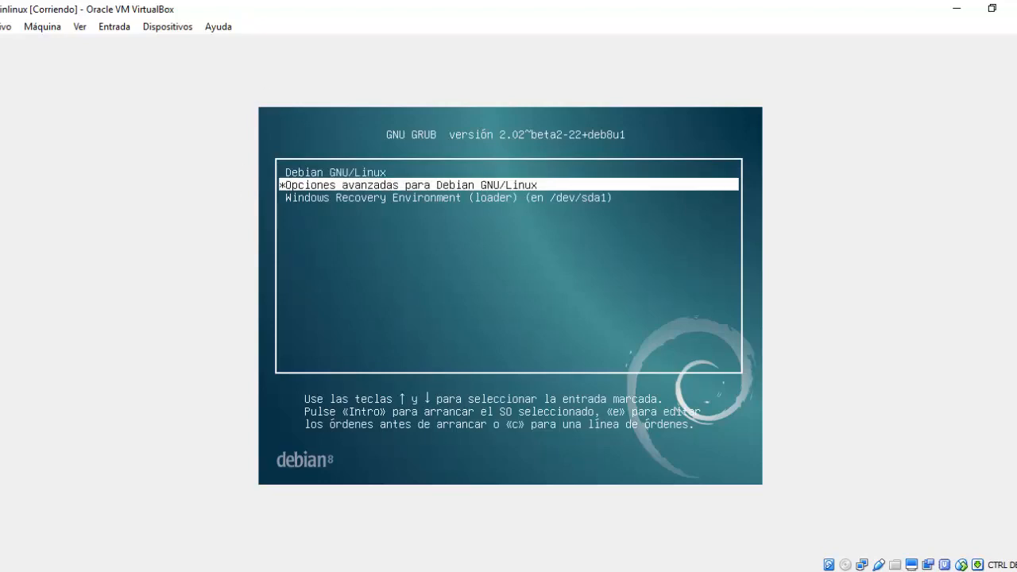
key("Down")
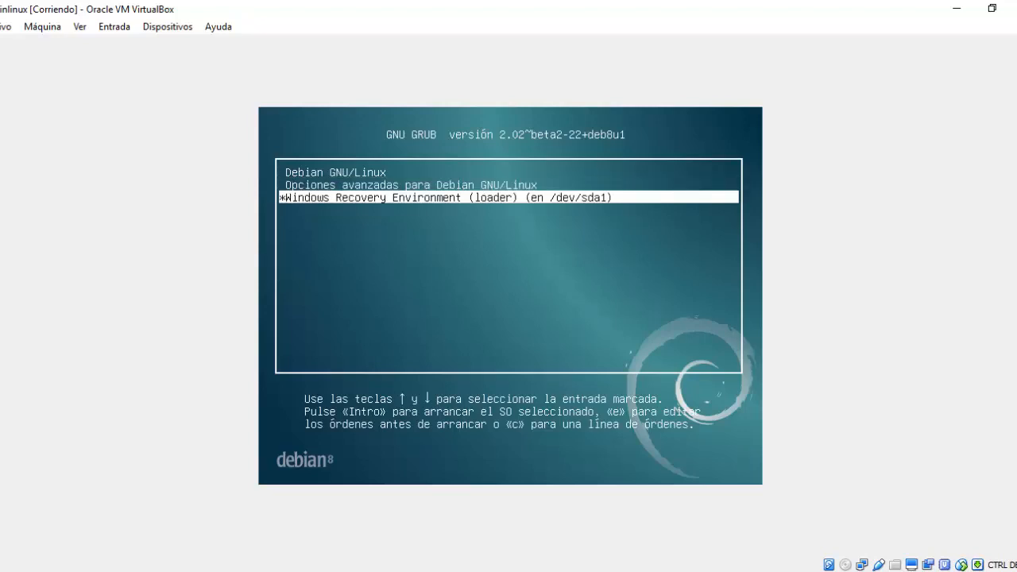
key("Up")
key("Up")
key("Down")
key("Down")
key("Up")
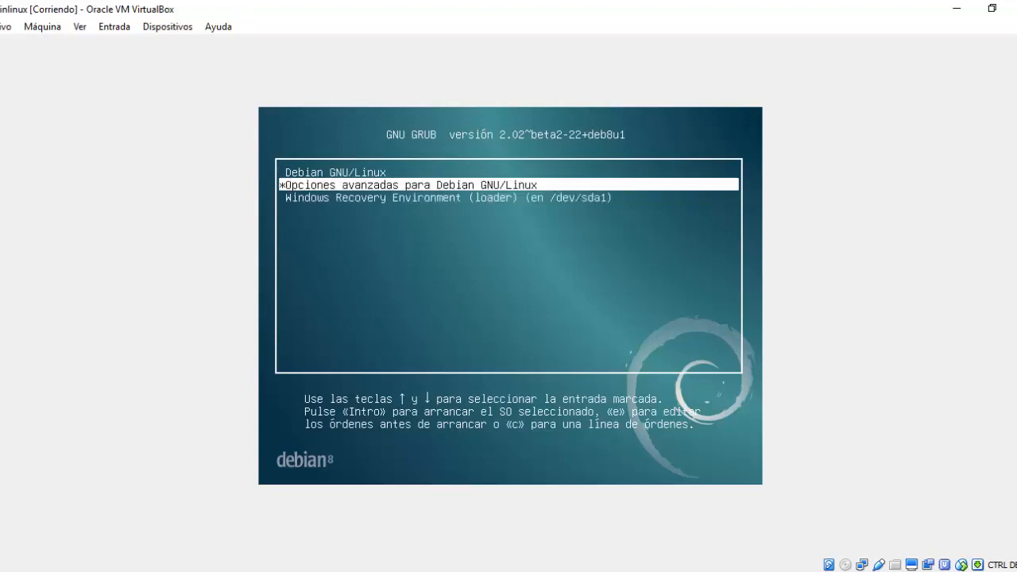
key("Down")
key("Up")
key("Up")
key("Return")
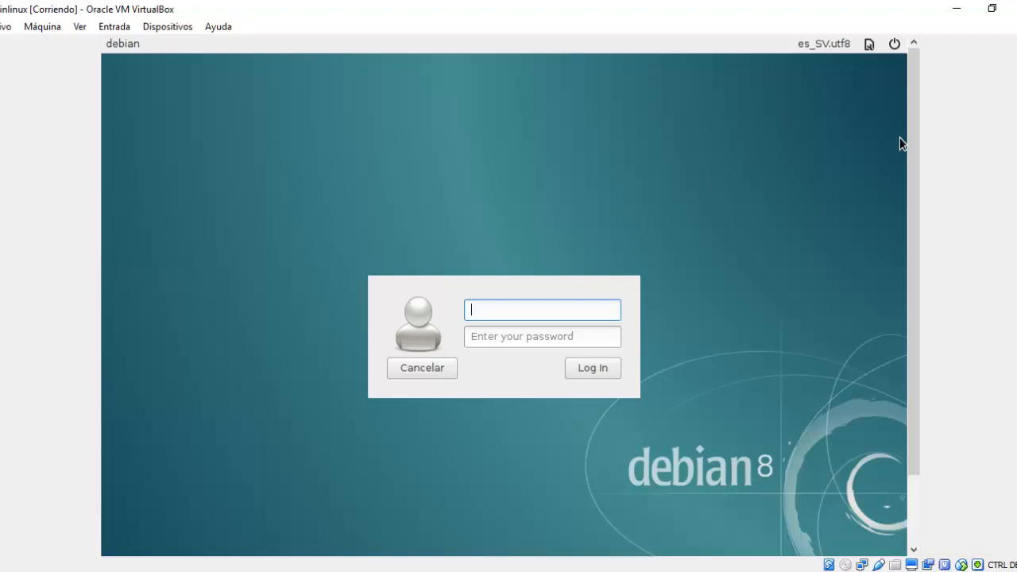
Log in to Debian with the user's account name and password.
left_click(480, 316)
type("josue")
left_click(538, 335)
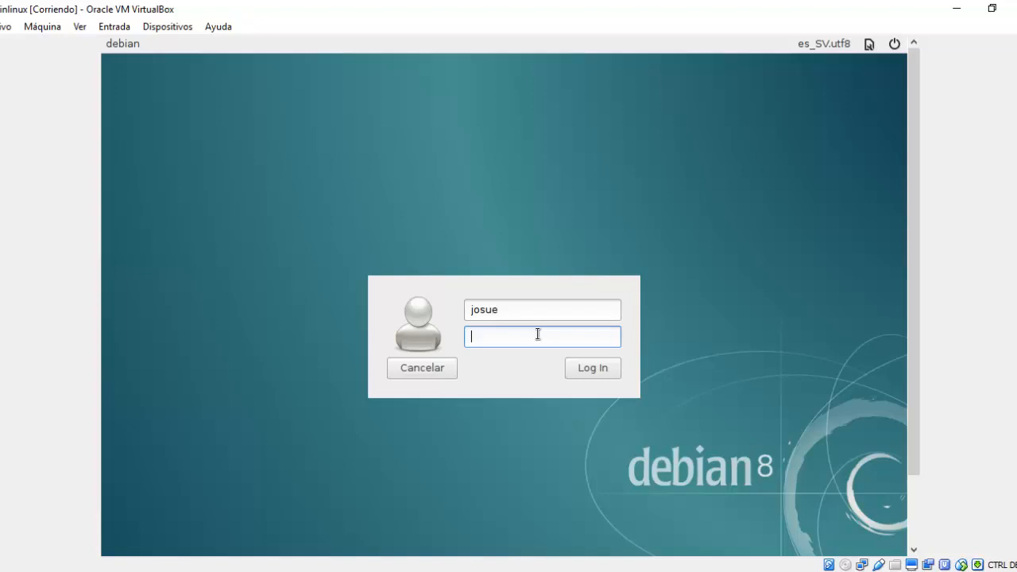
type("******")
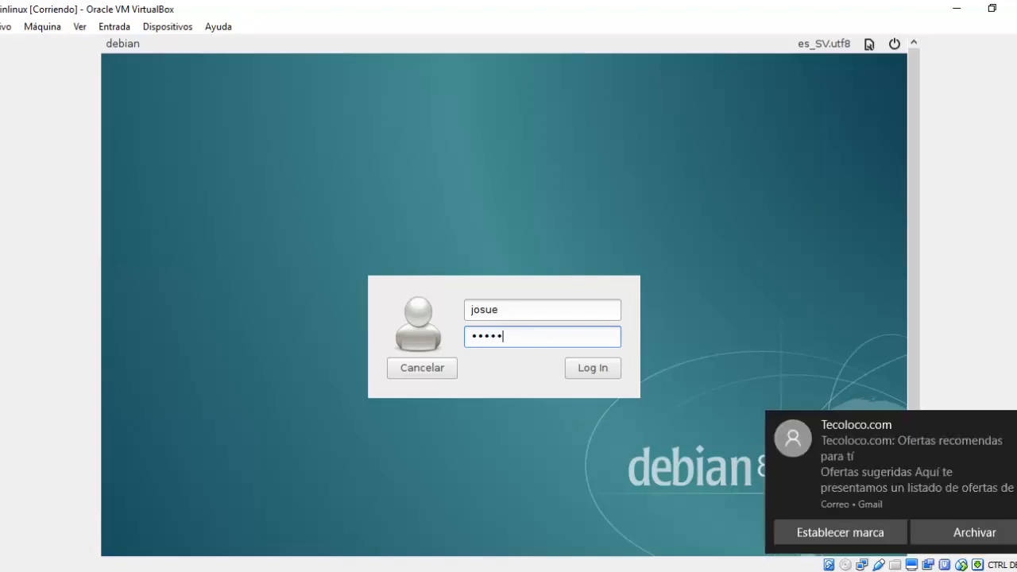
key("Return")
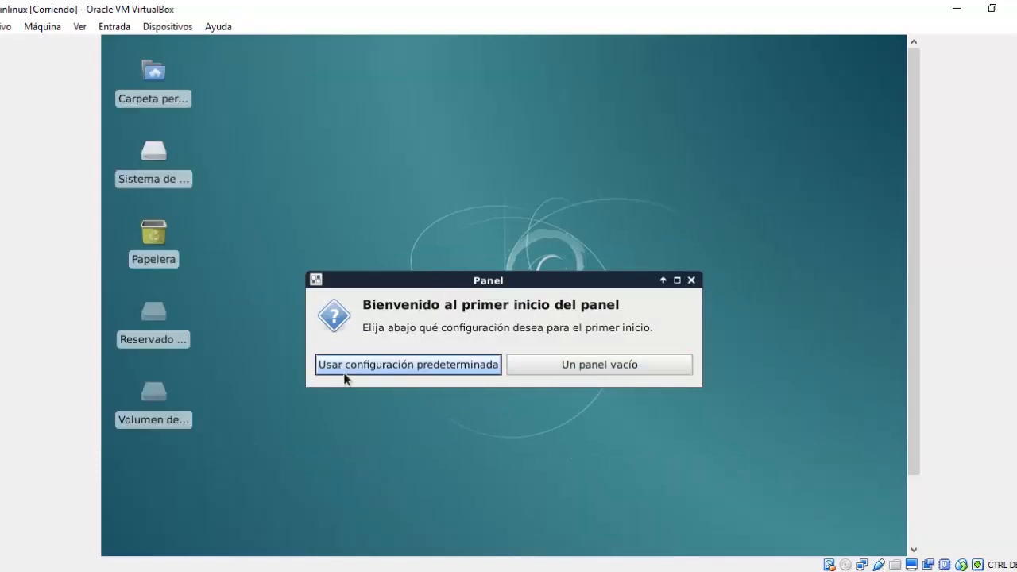
Accept the default Xfce panel configuration for the new session.
left_click(425, 367)
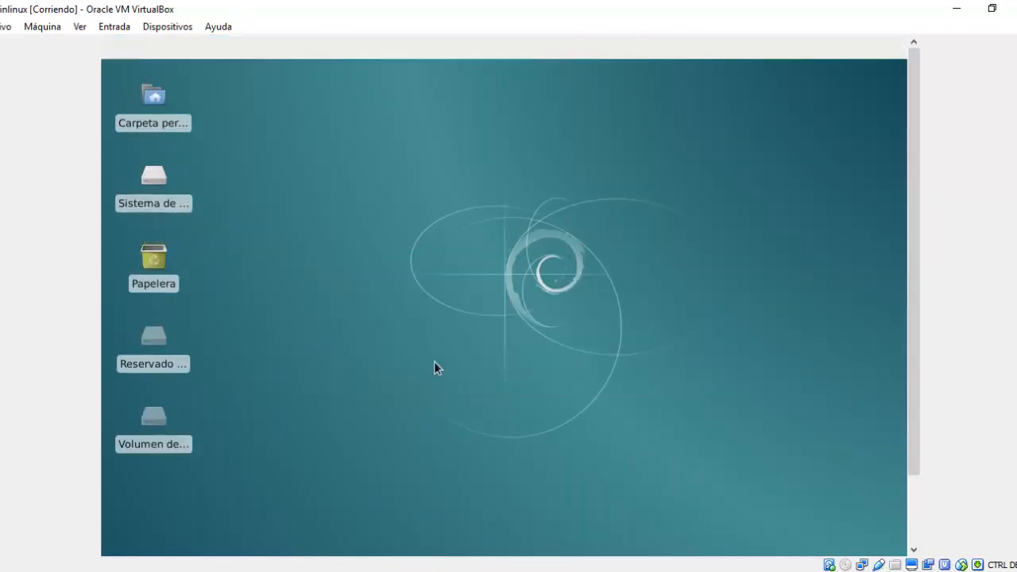
mouse_move(915, 98)
left_mouse_down()
mouse_move(917, 193)
mouse_move(909, 82)
left_mouse_up()
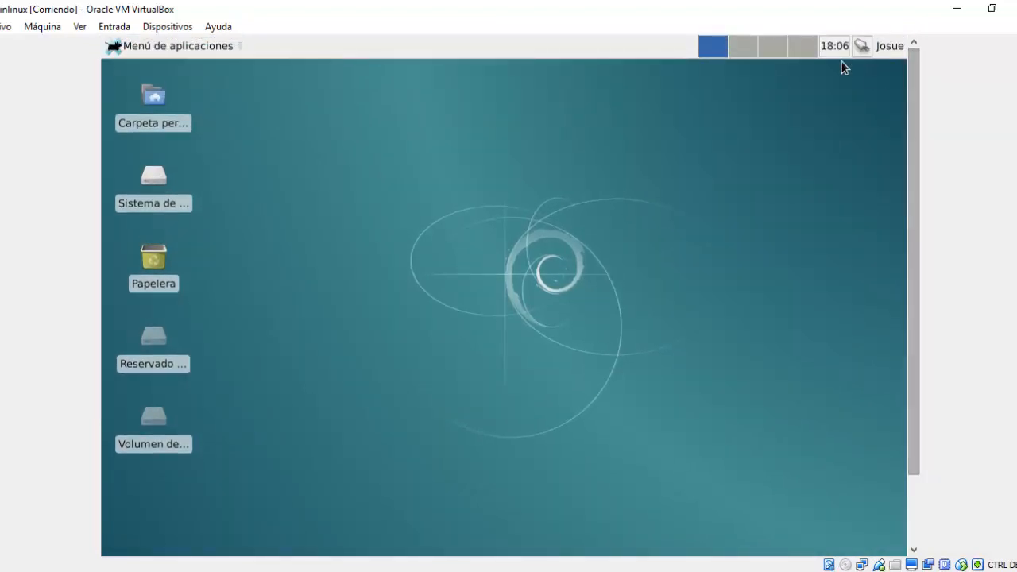
mouse_move(832, 55)
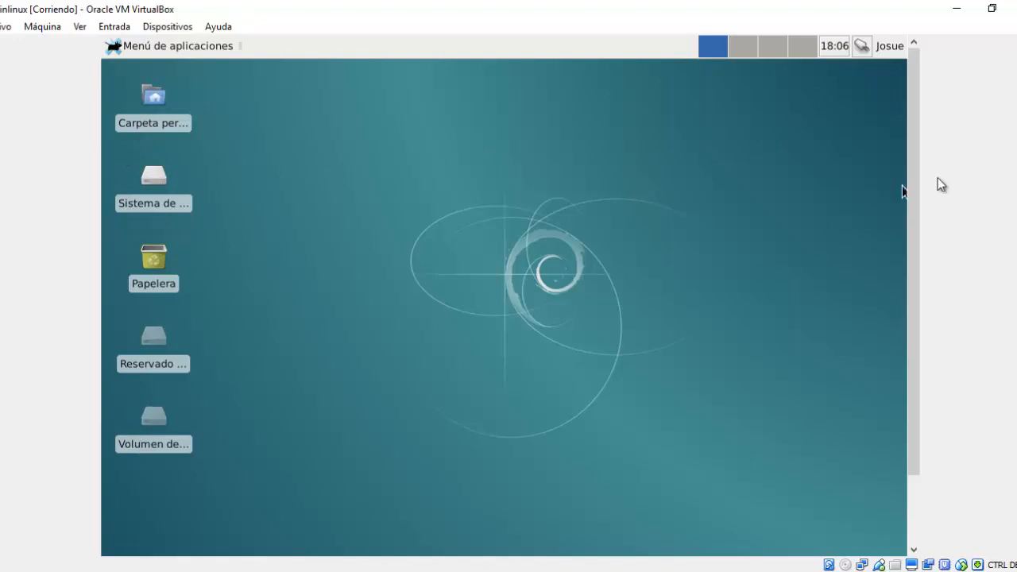
From the user's session menu, choose Cerrar sesión to show restart options.
mouse_move(918, 239)
left_mouse_down()
mouse_move(913, 366)
mouse_move(914, 239)
left_mouse_up()
left_click(897, 50)
left_click(814, 151)
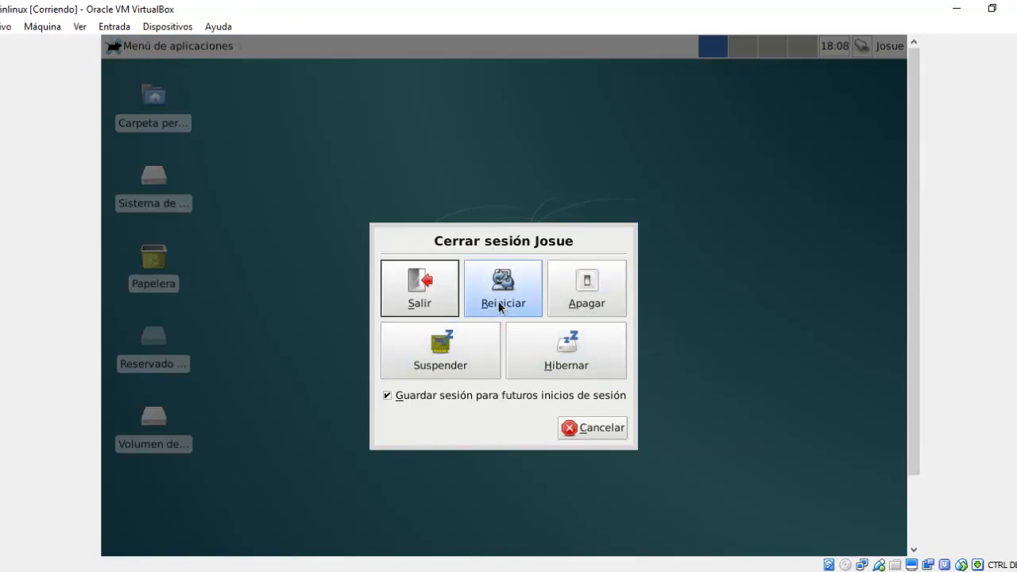
Restart Debian and boot the Windows Recovery Environment entry from GRUB.
left_click(499, 300)
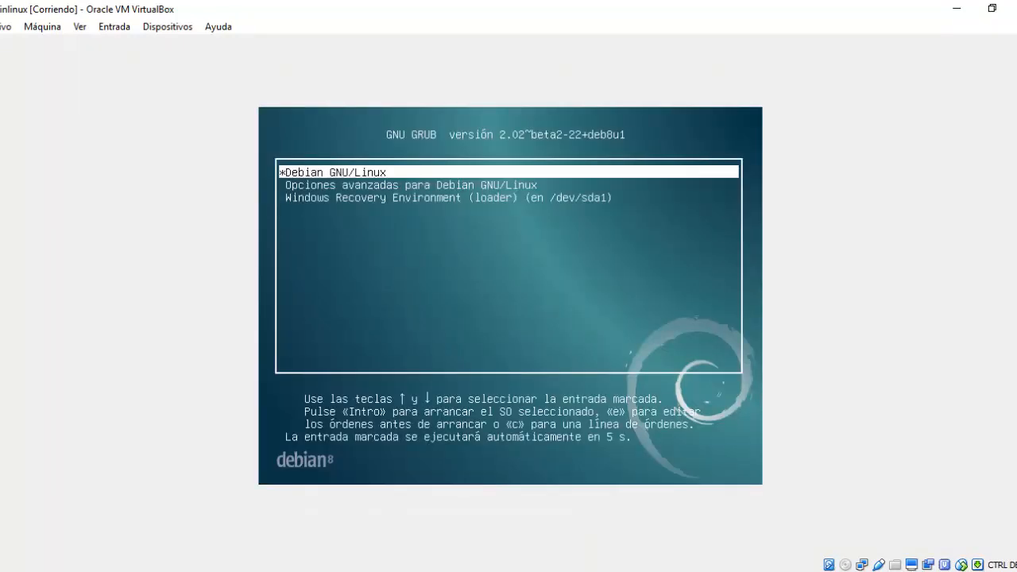
key("Down")
key("Down")
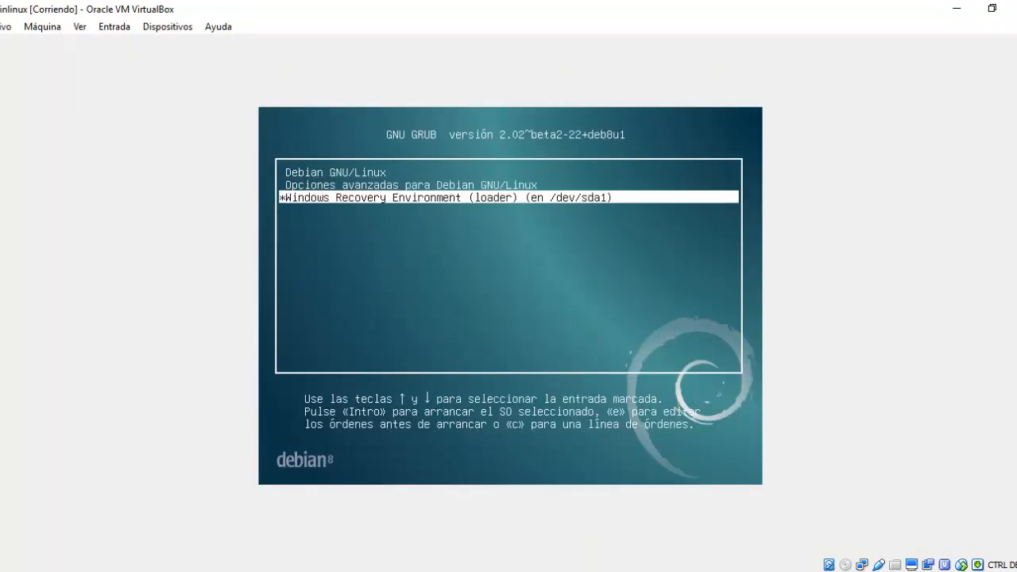
key("Return")
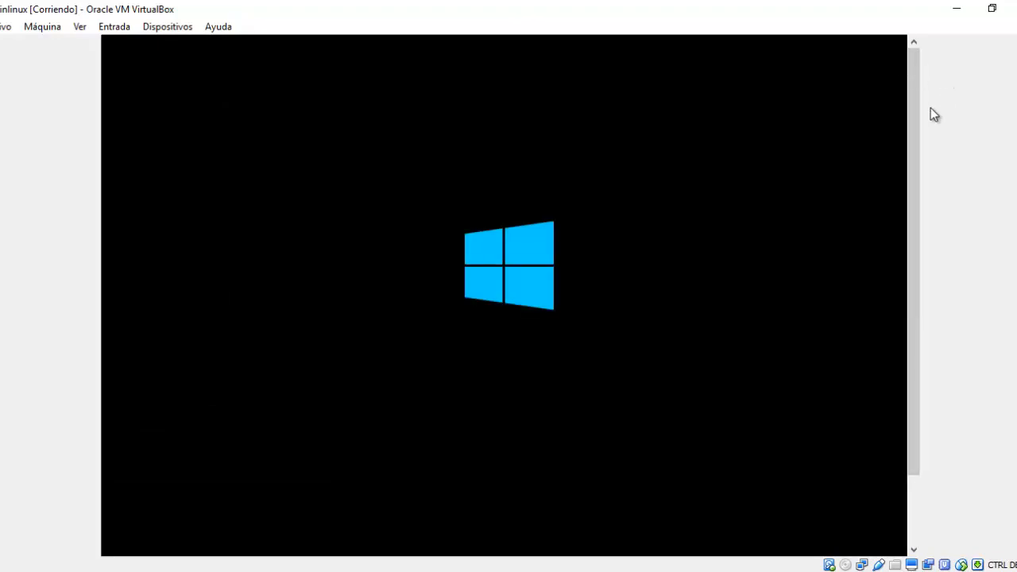
Sign in to Windows 10 with the account password and launch File Explorer.
left_click_drag(917, 103, 924, 138)
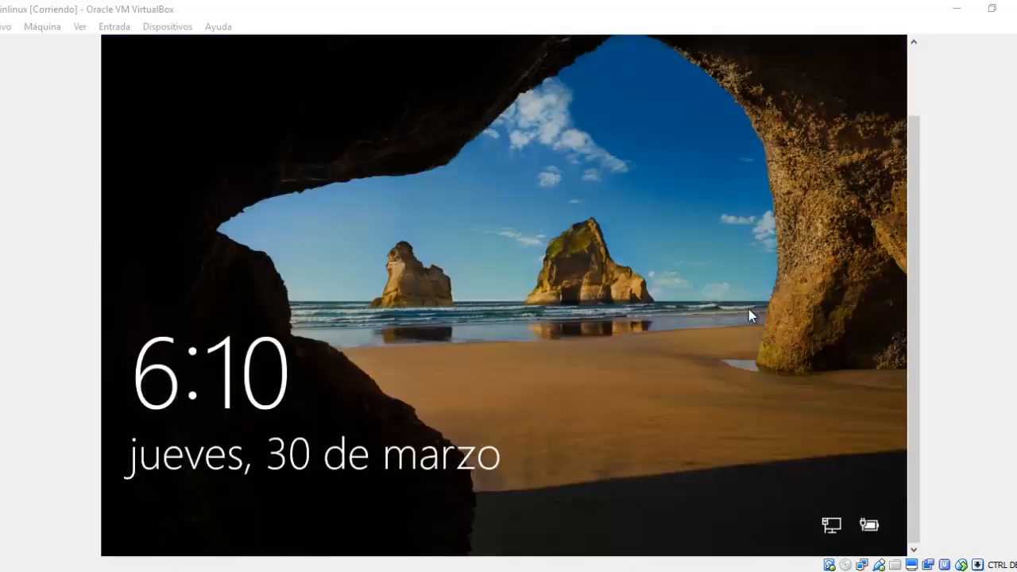
left_click(651, 334)
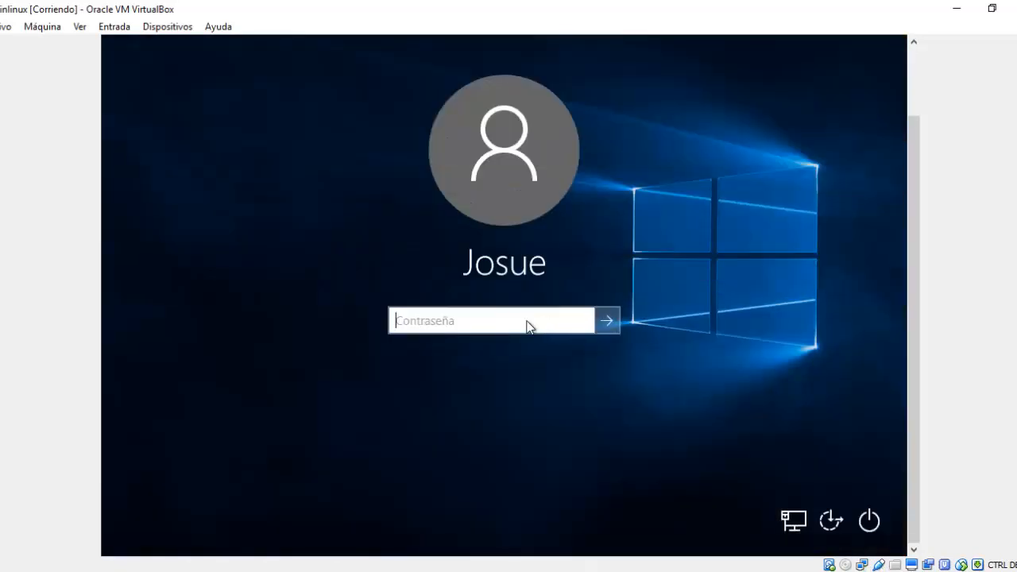
type("••••••")
key("Return")
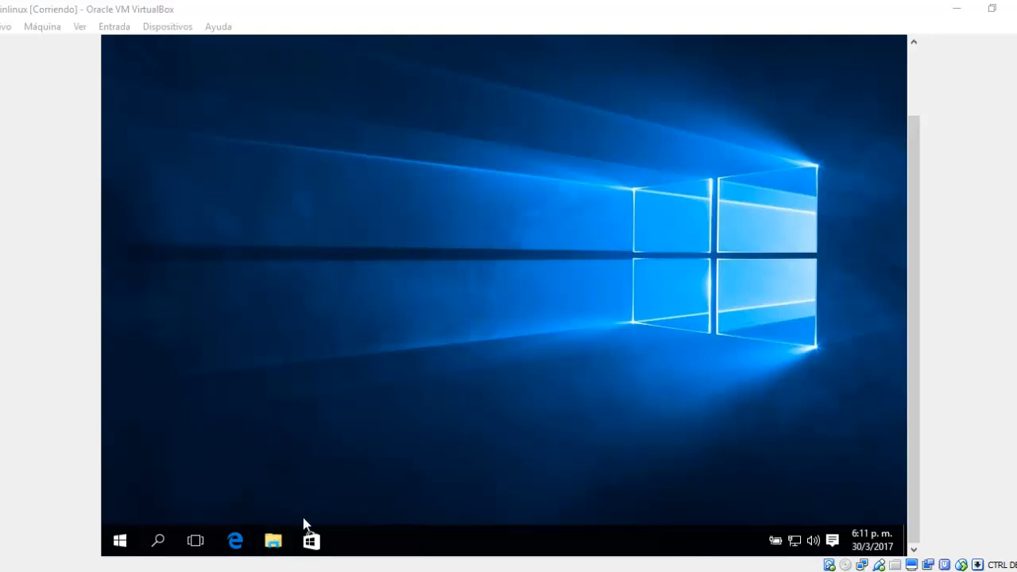
left_click(276, 542)
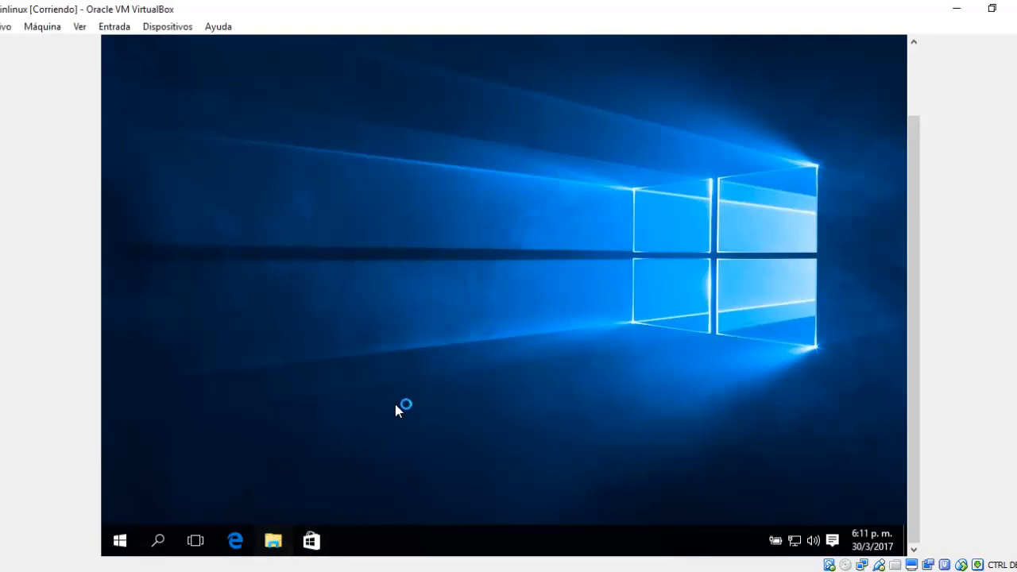